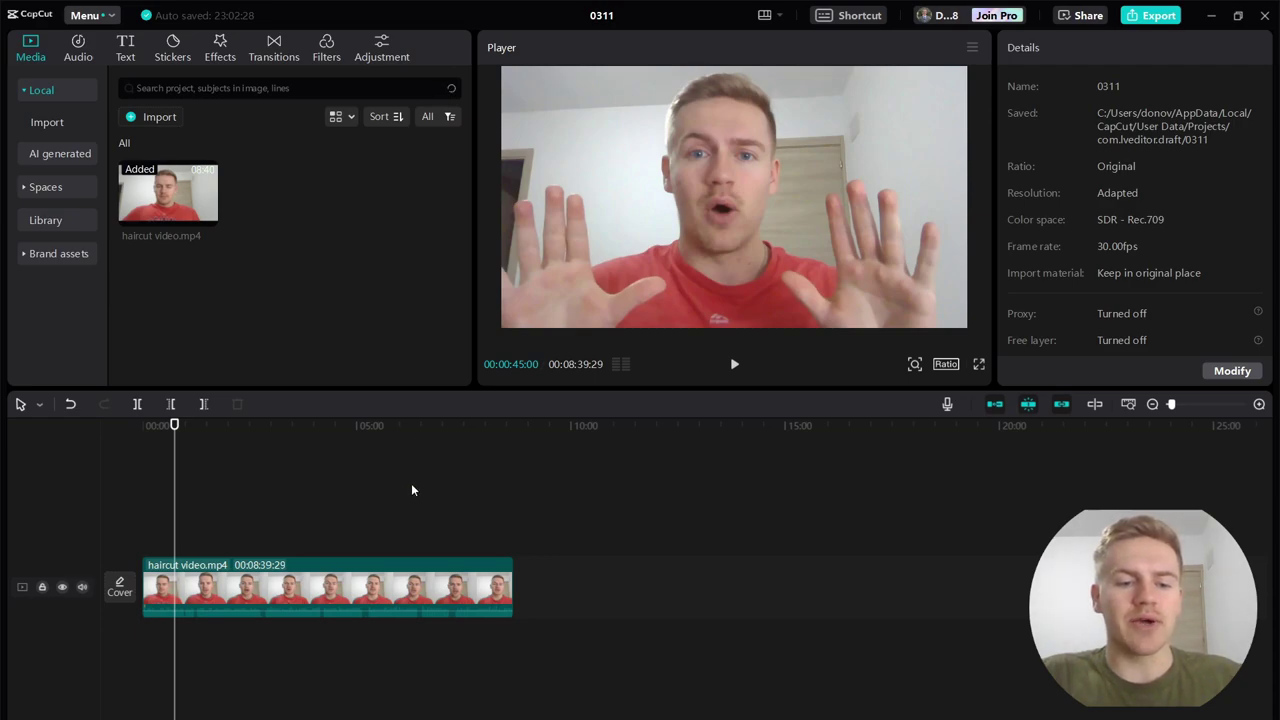
Step: Zoom the timeline, move the playhead to 1:40, and split the haircut video clip there
scroll(412, 489, up, 5)
scroll(412, 489, up, 3)
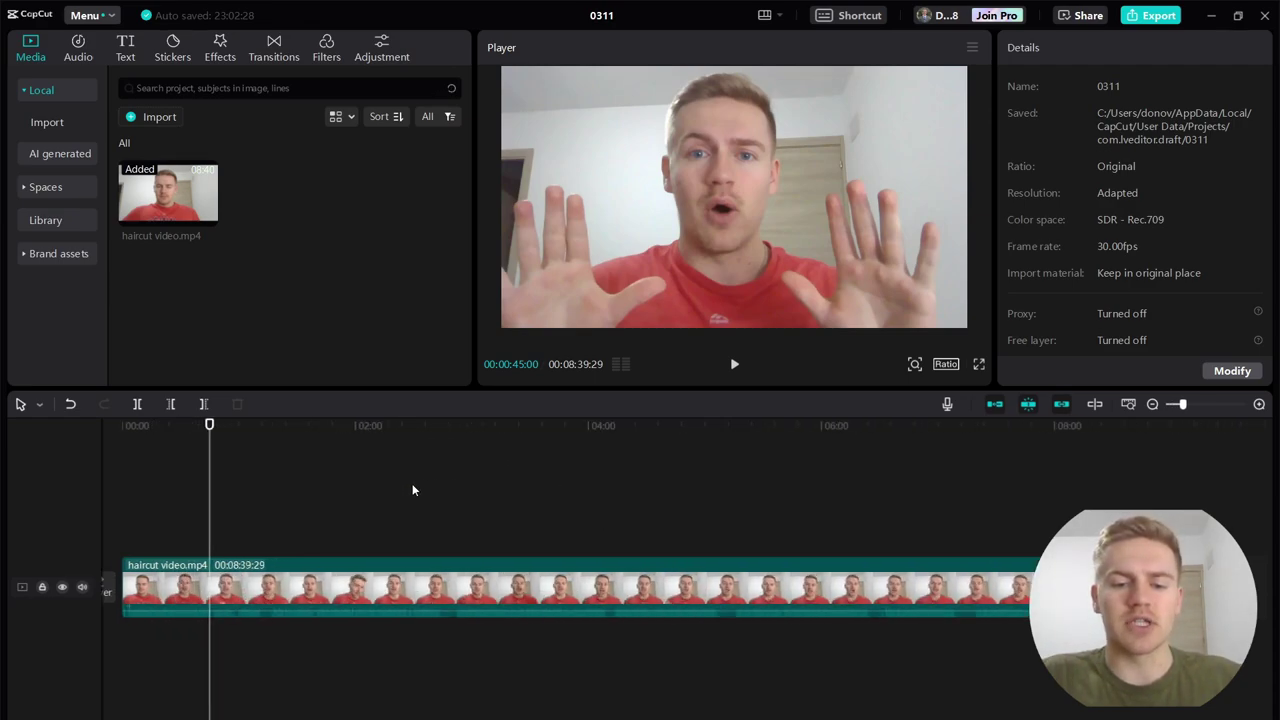
drag(208, 430, 362, 420)
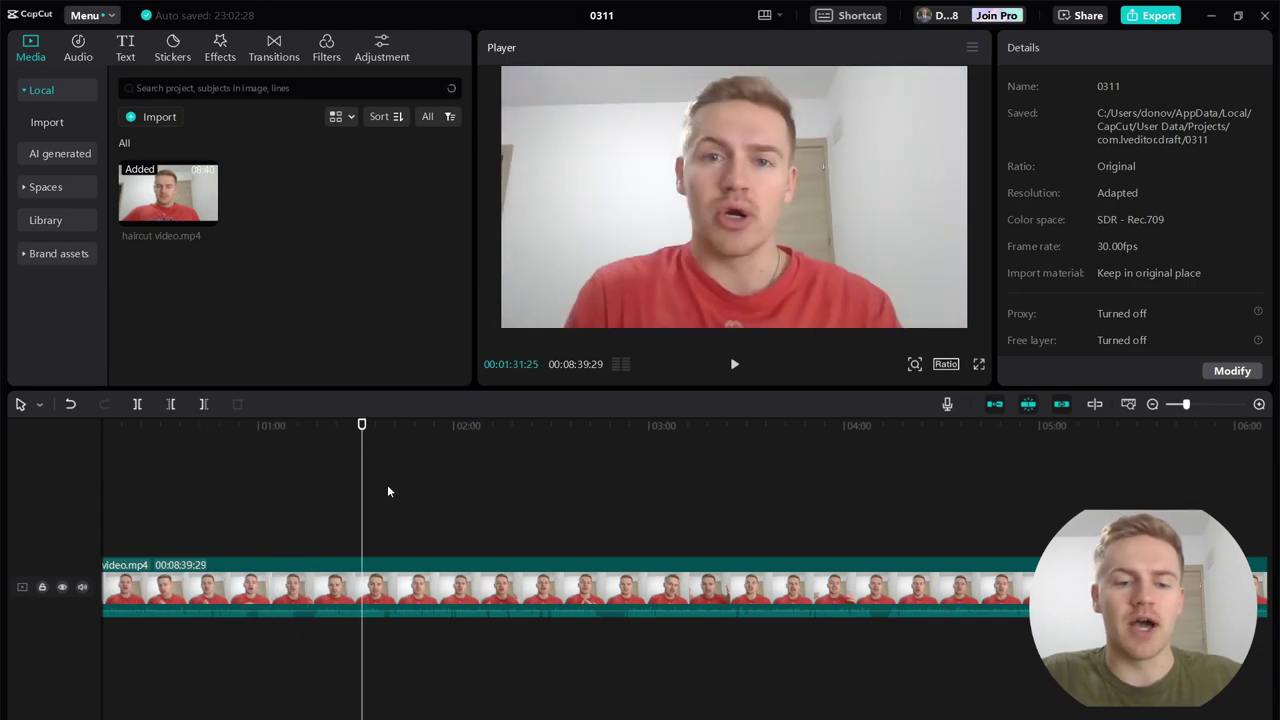
scroll(388, 515, up, 5)
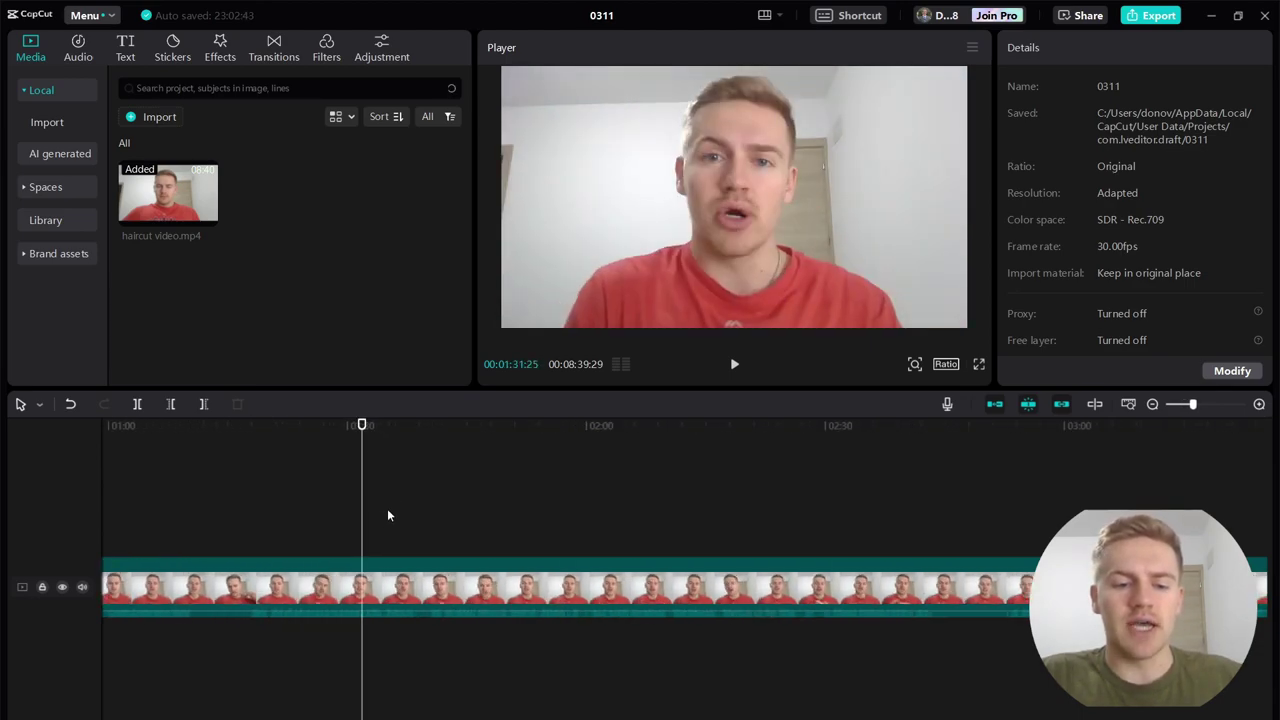
drag(362, 425, 507, 425)
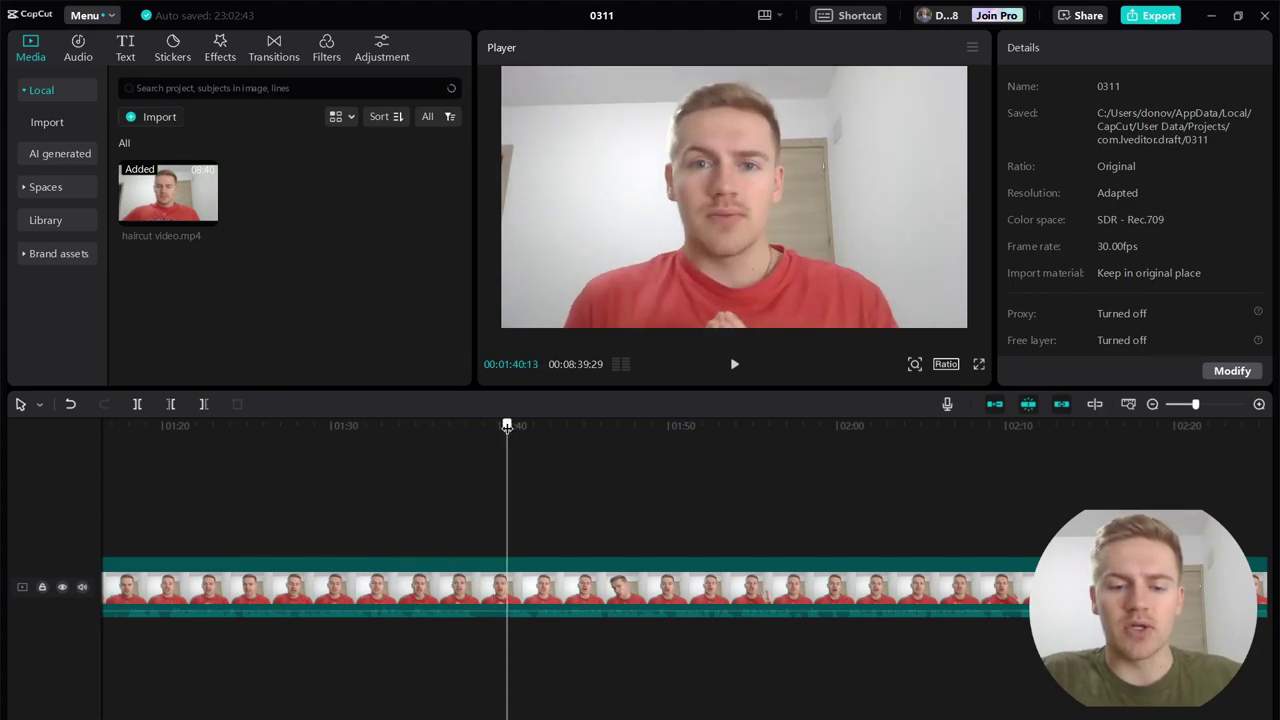
click(520, 585)
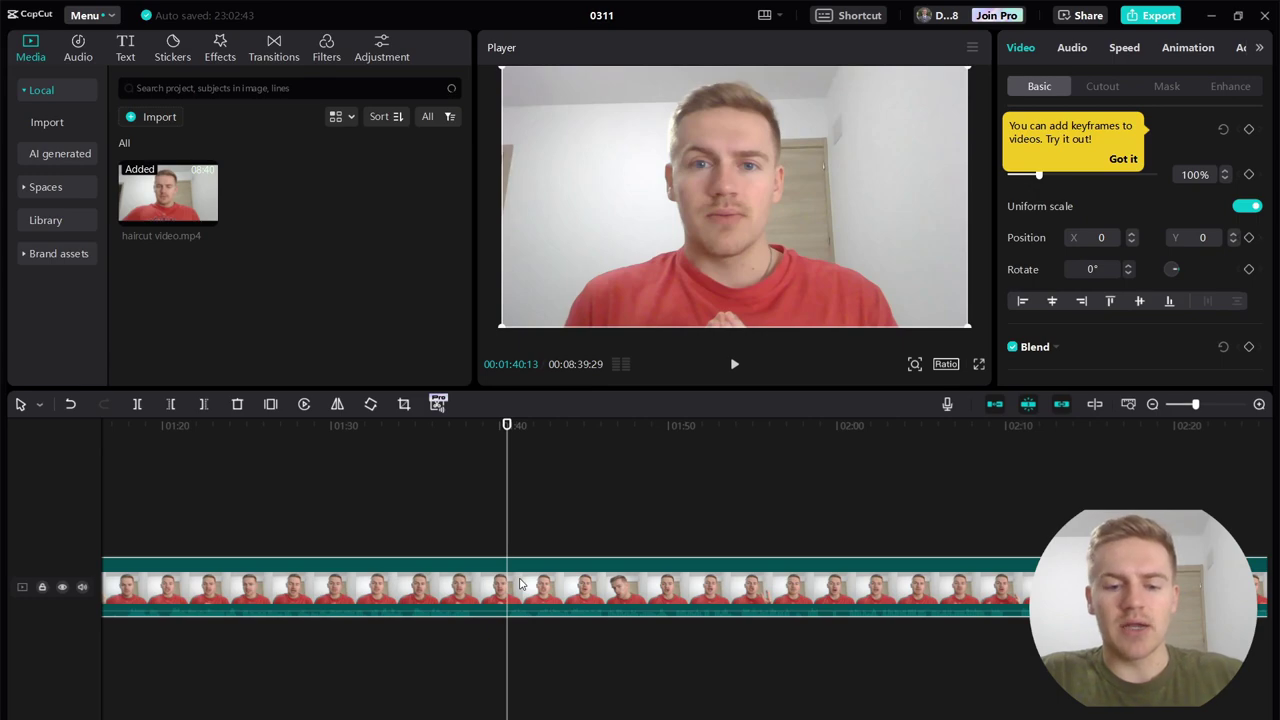
key(ctrl+b)
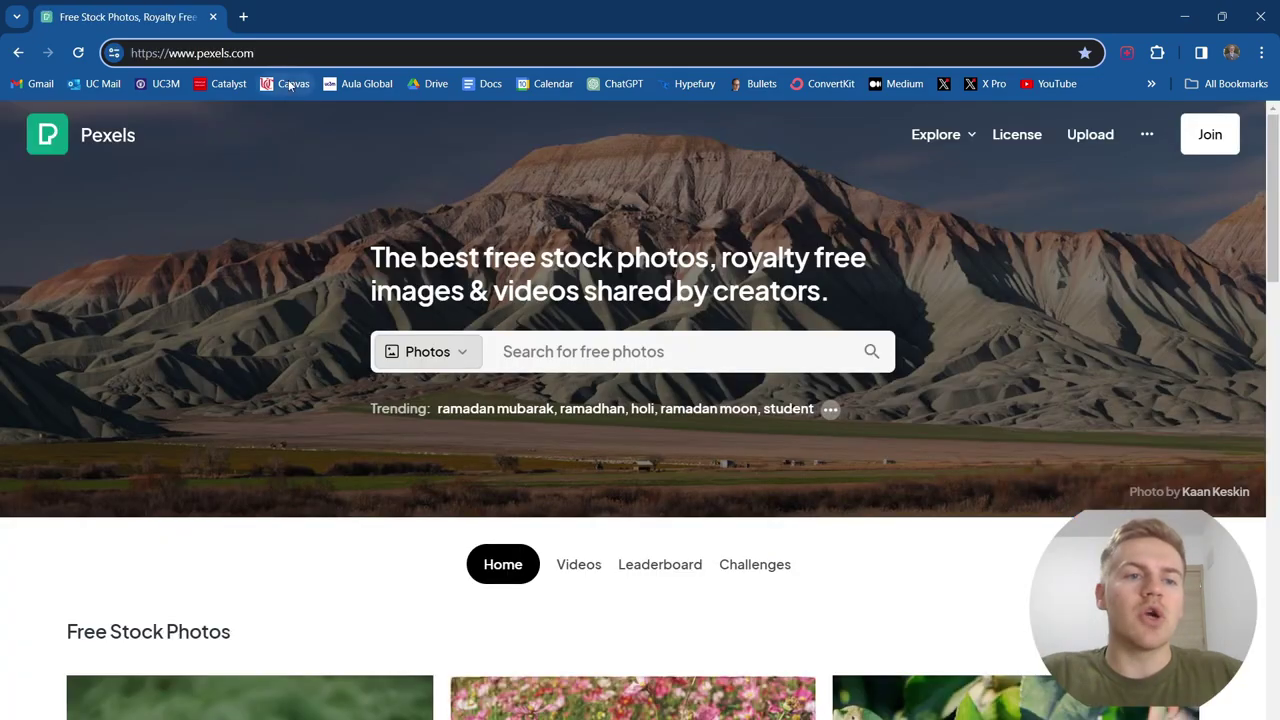
Step: Check the Pexels Photos/Videos search choice, look at Unsplash in another tab, then return to Pexels
drag(278, 47, 115, 52)
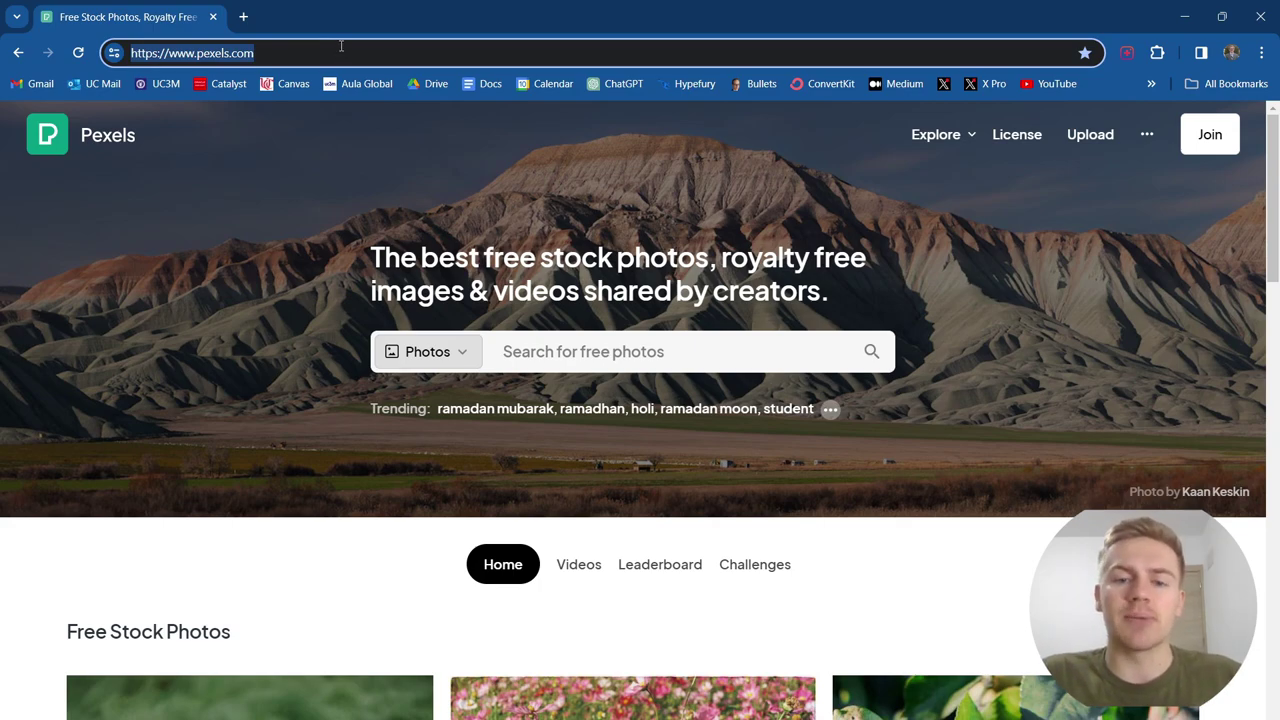
click(341, 46)
click(645, 352)
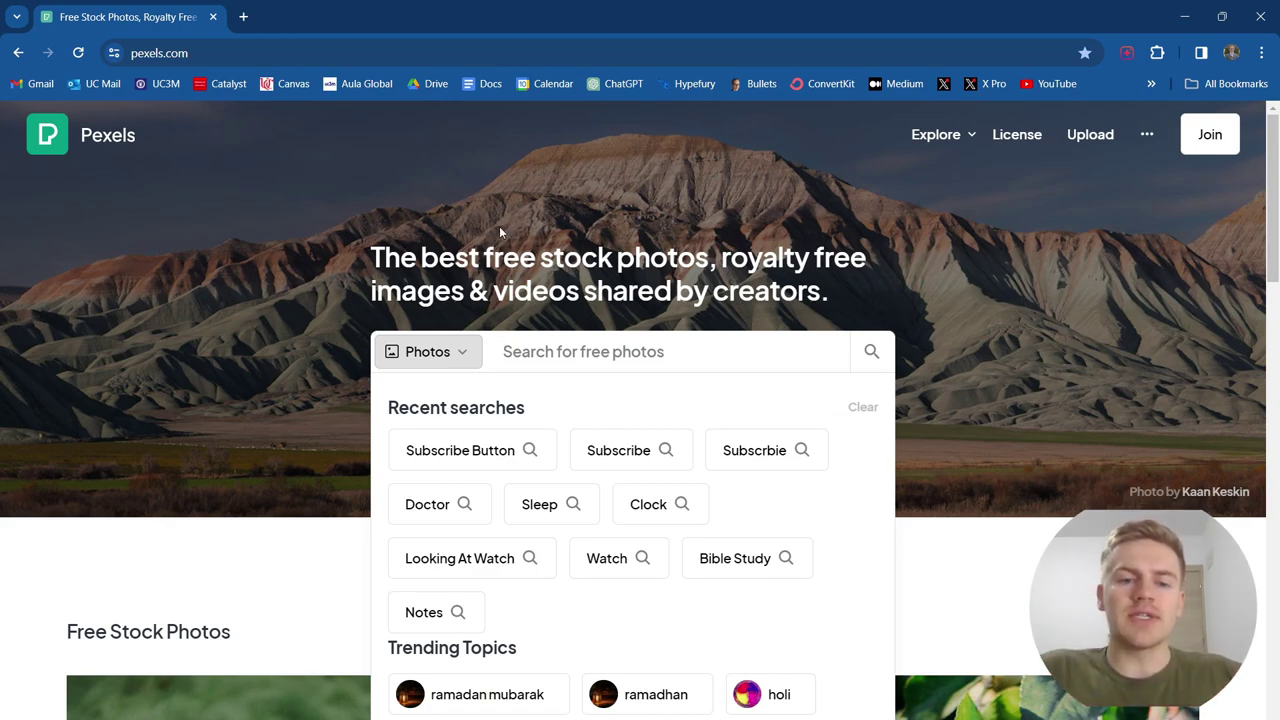
click(441, 358)
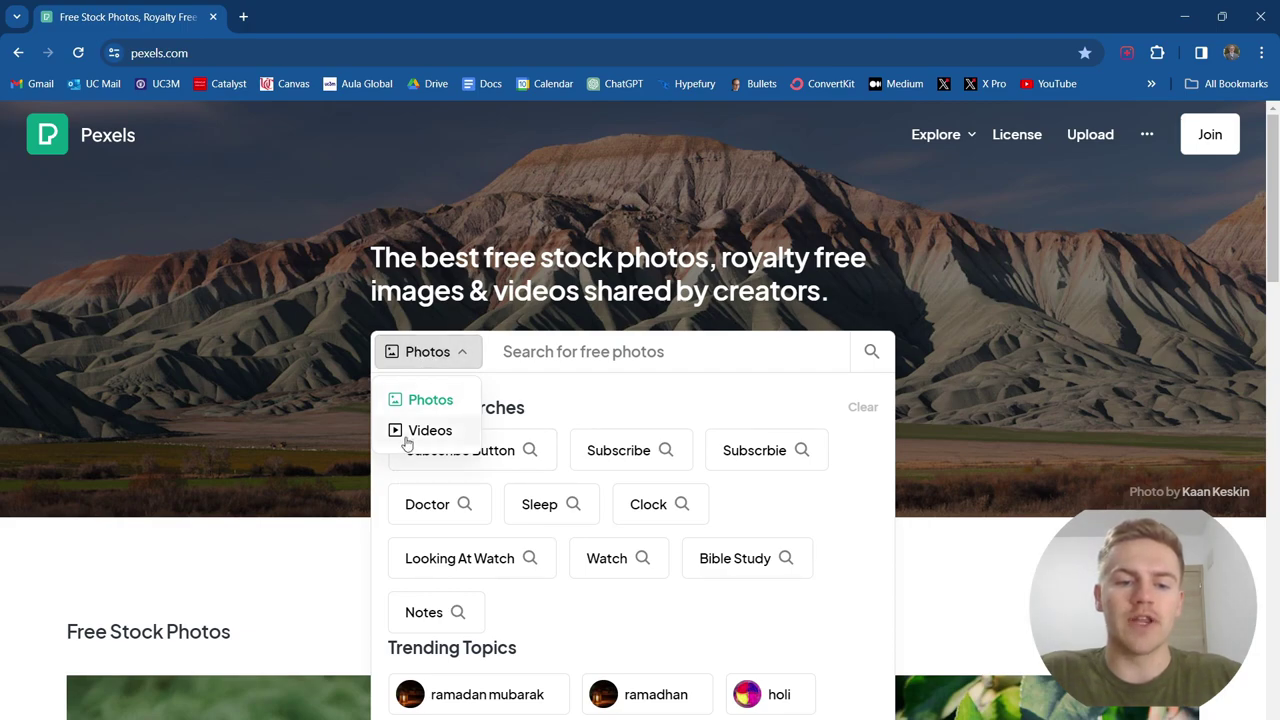
click(428, 372)
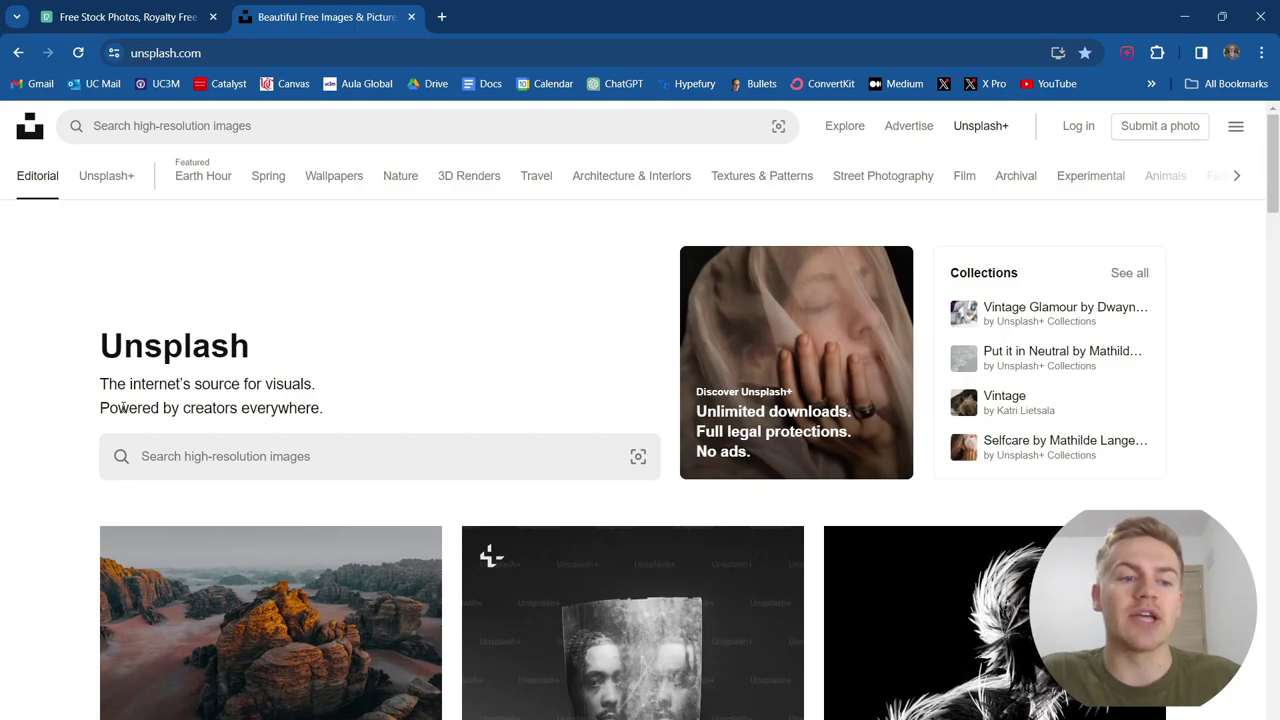
click(135, 53)
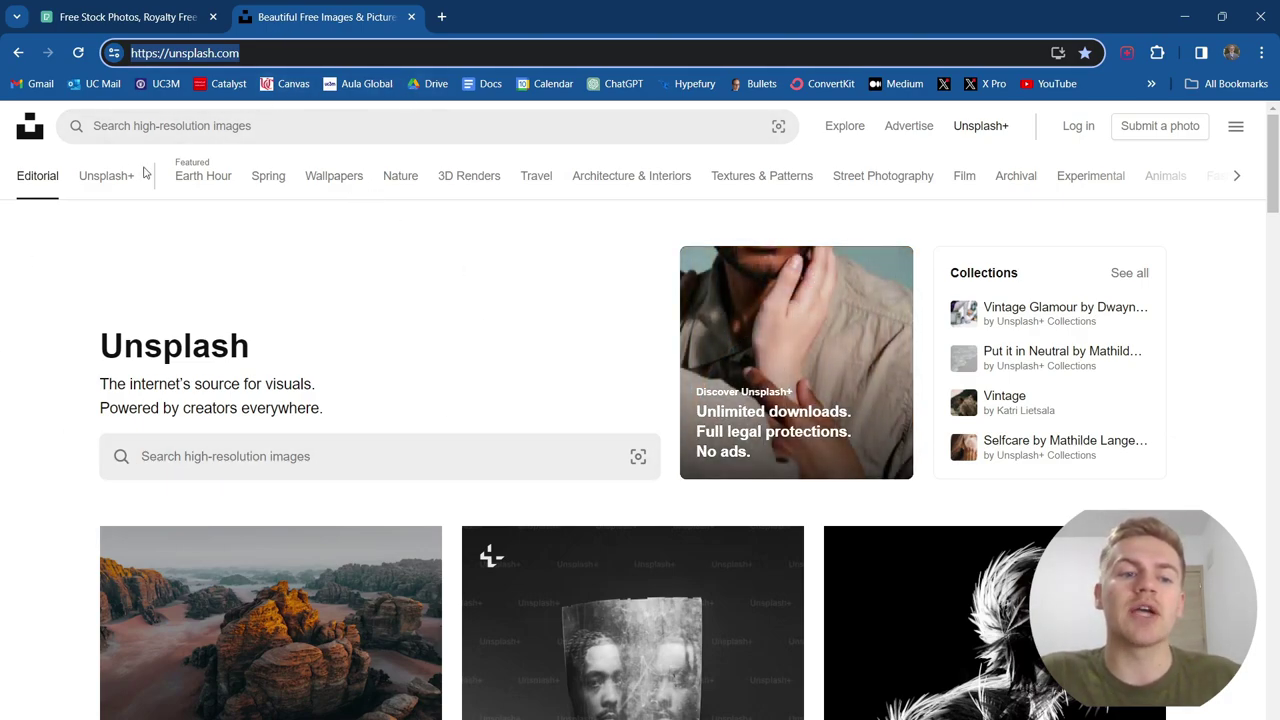
click(140, 17)
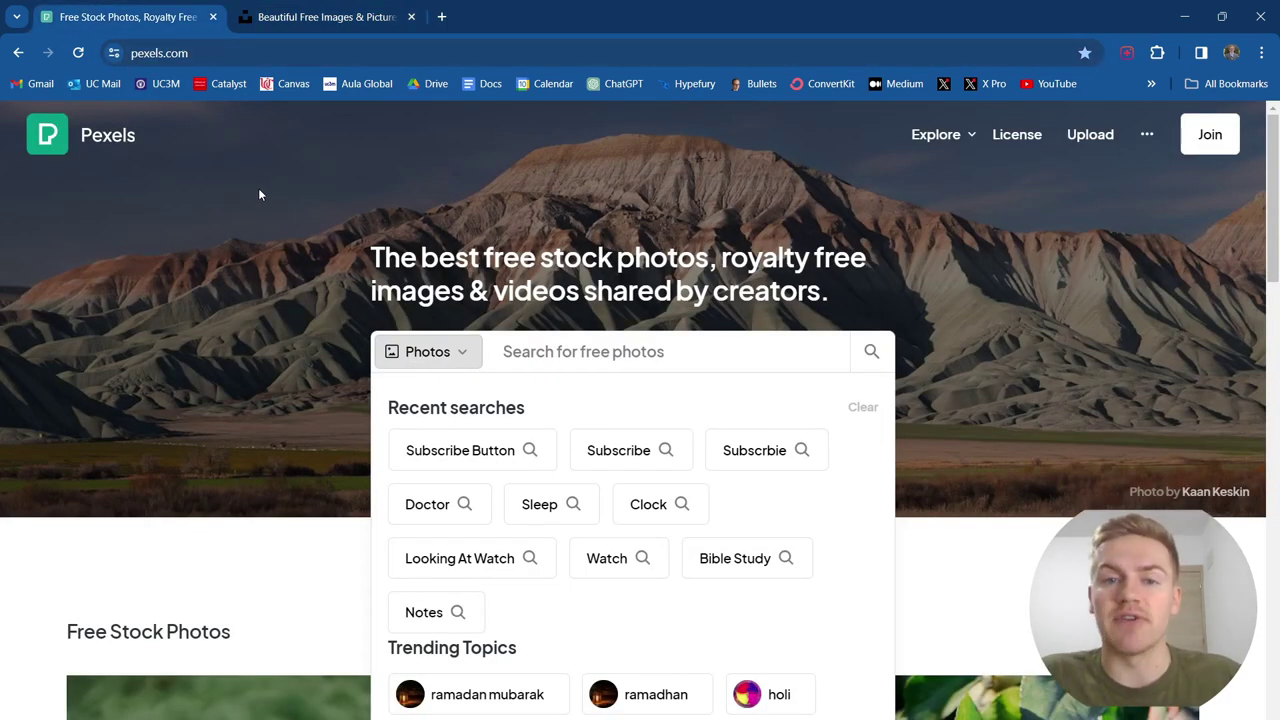
Step: Search Pexels for 'handshake' and switch the results to Videos
click(462, 354)
click(690, 360)
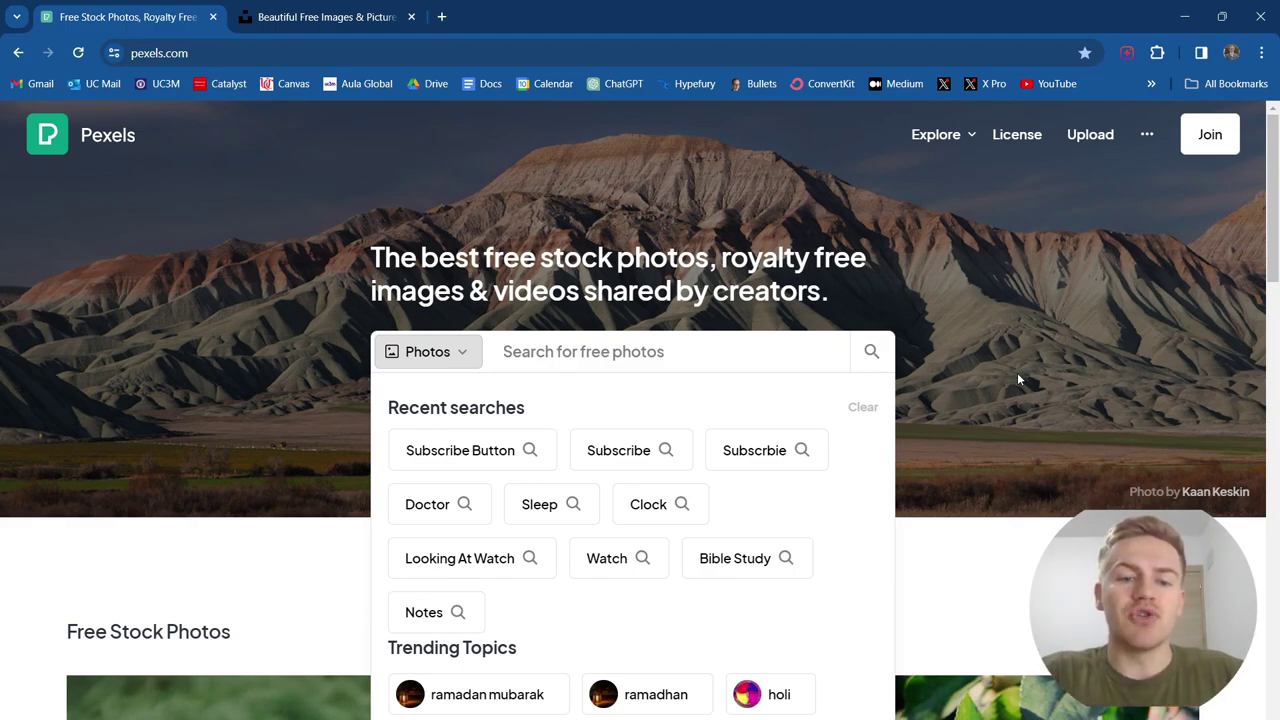
text(handshake)
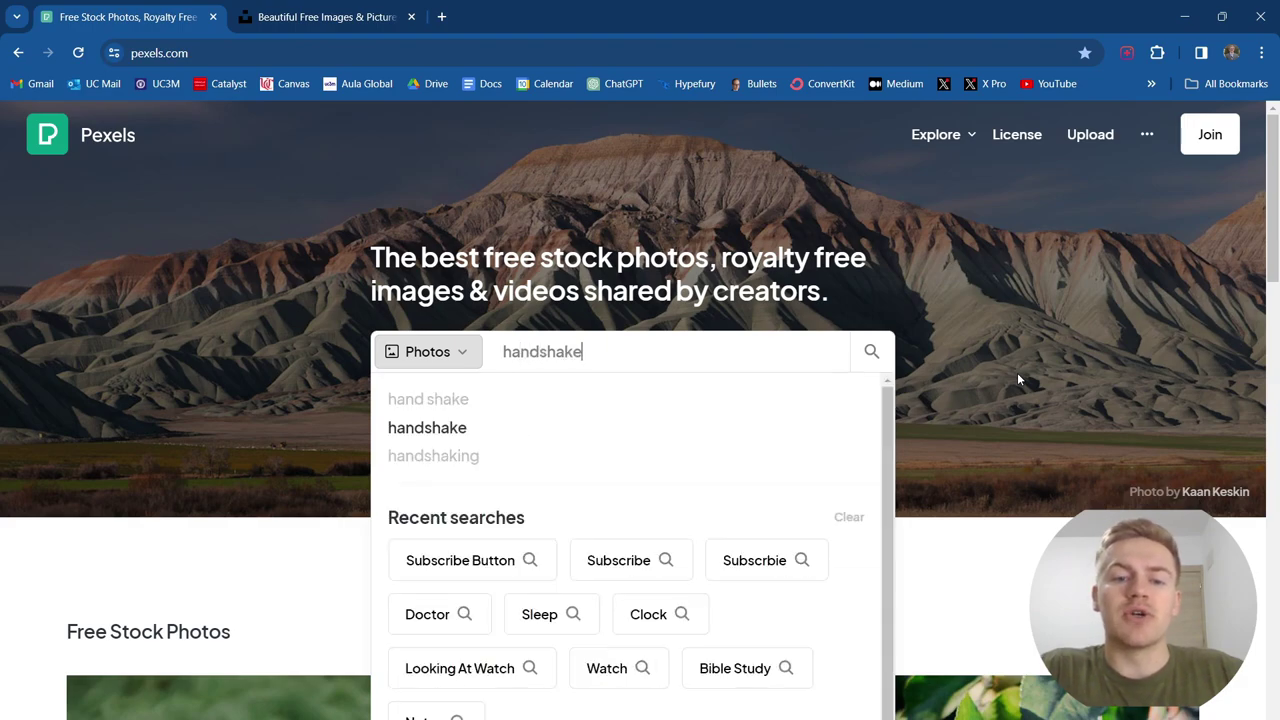
key(Return)
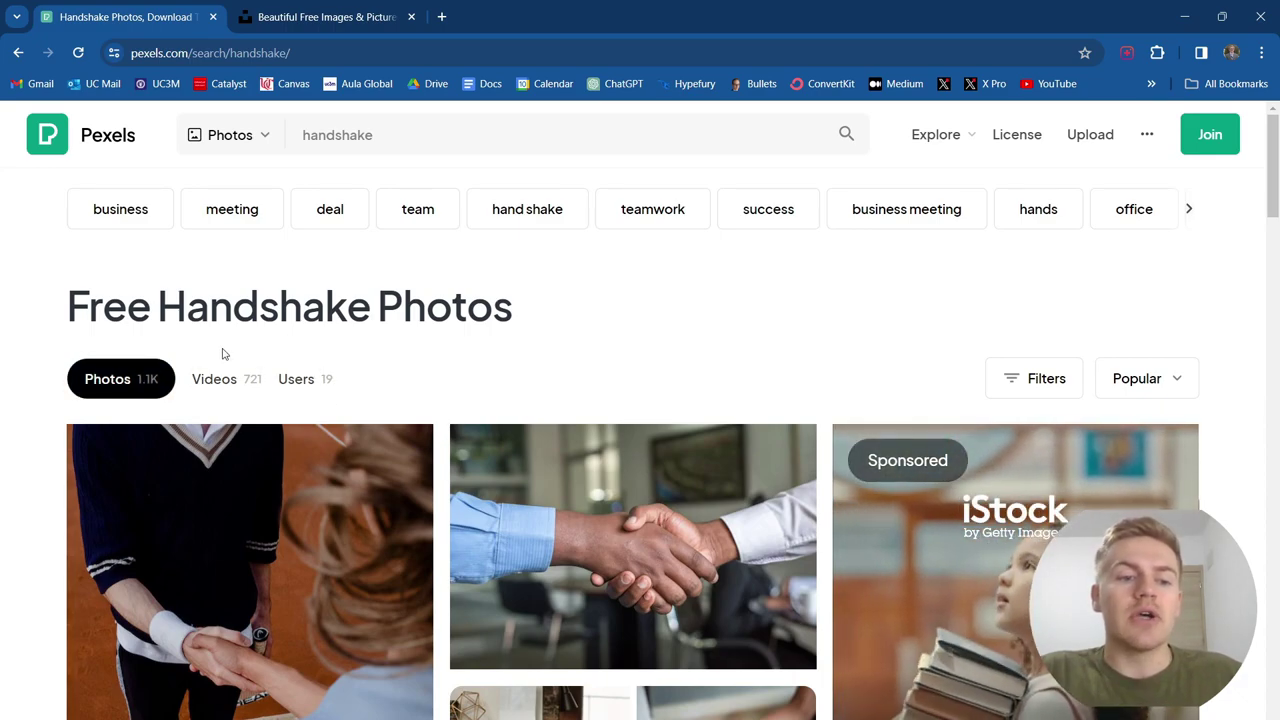
click(223, 385)
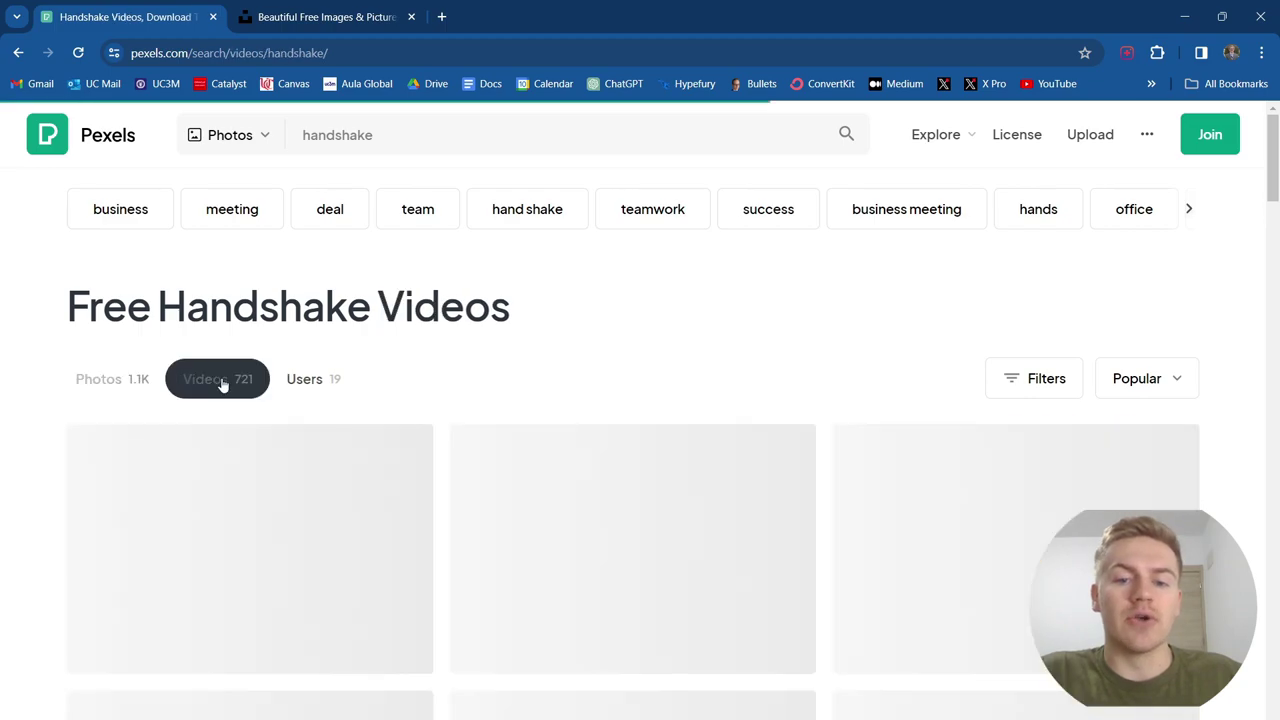
Step: Browse the handshake videos and download the clip of the smiling man in a brown sweater
scroll(686, 237, down, 2)
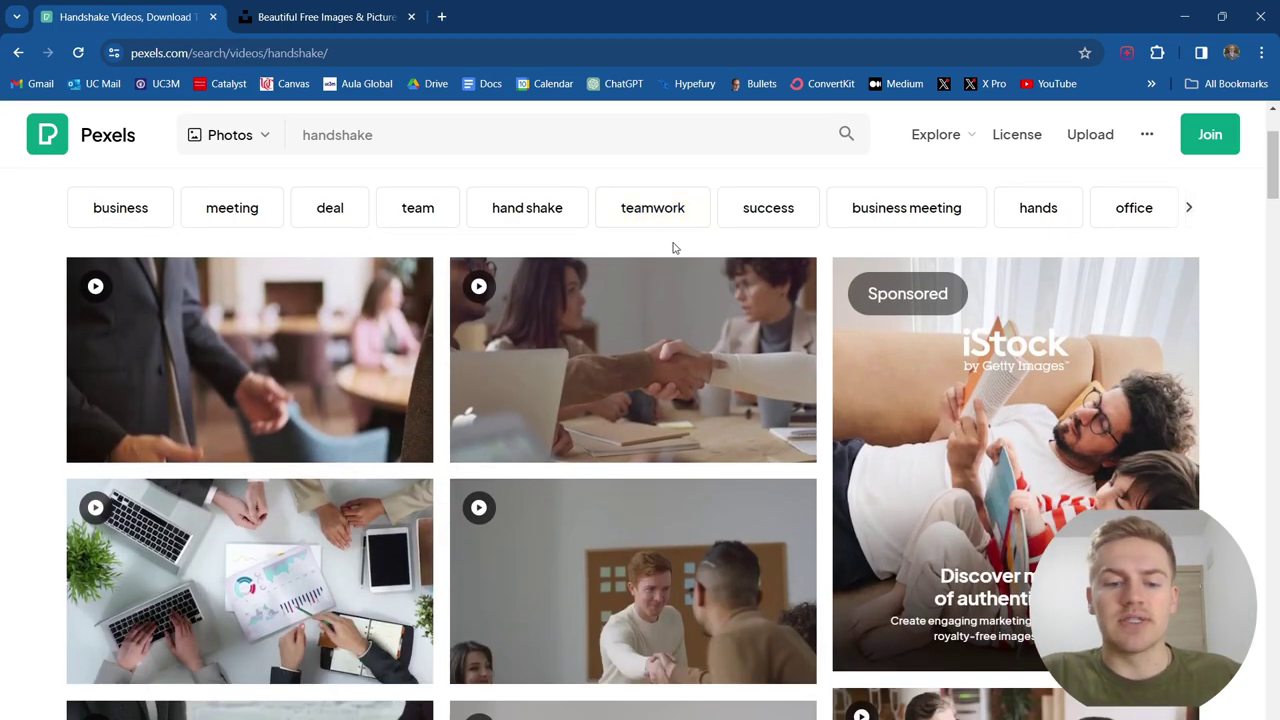
scroll(680, 320, down, 2)
scroll(650, 350, down, 1)
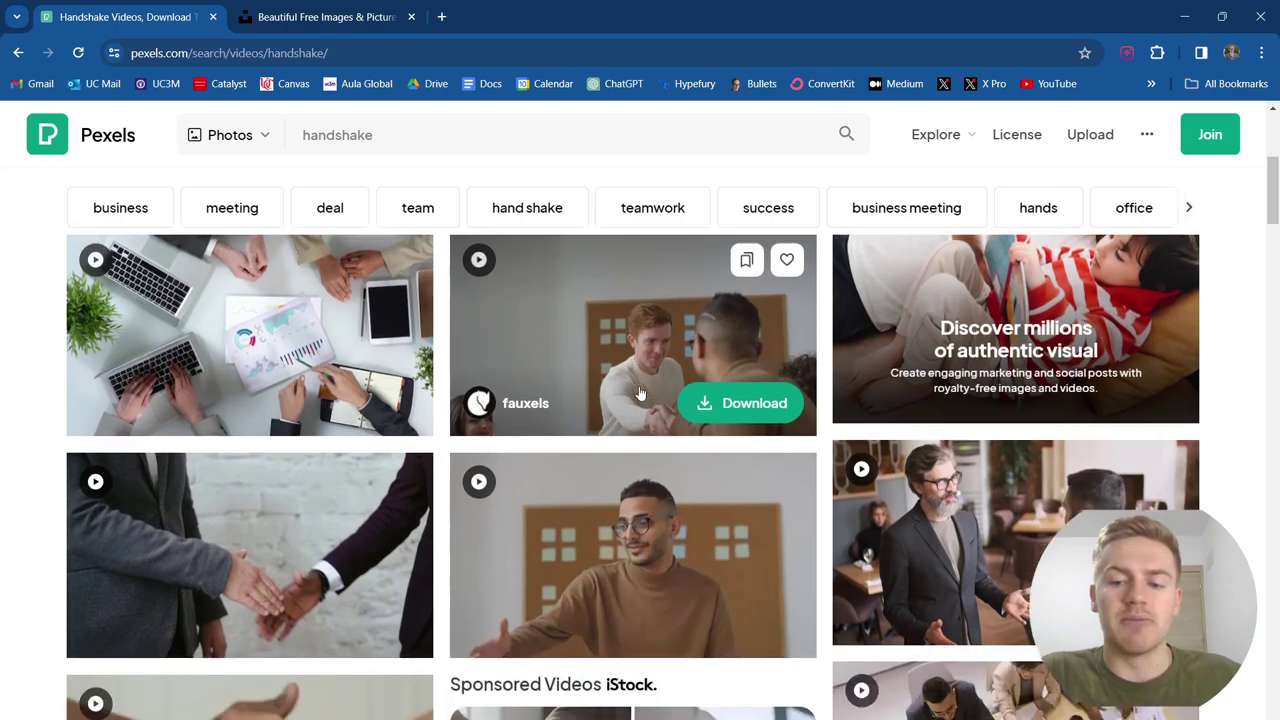
scroll(640, 390, down, 2)
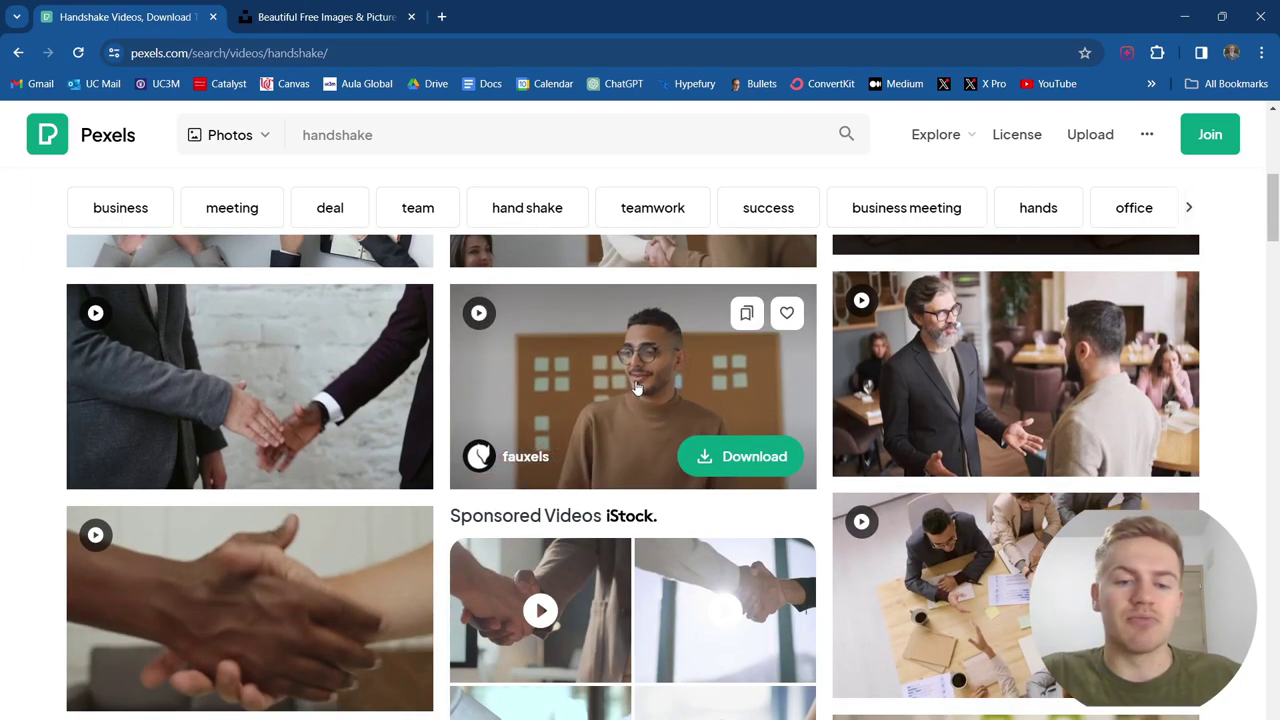
scroll(965, 449, up, 1)
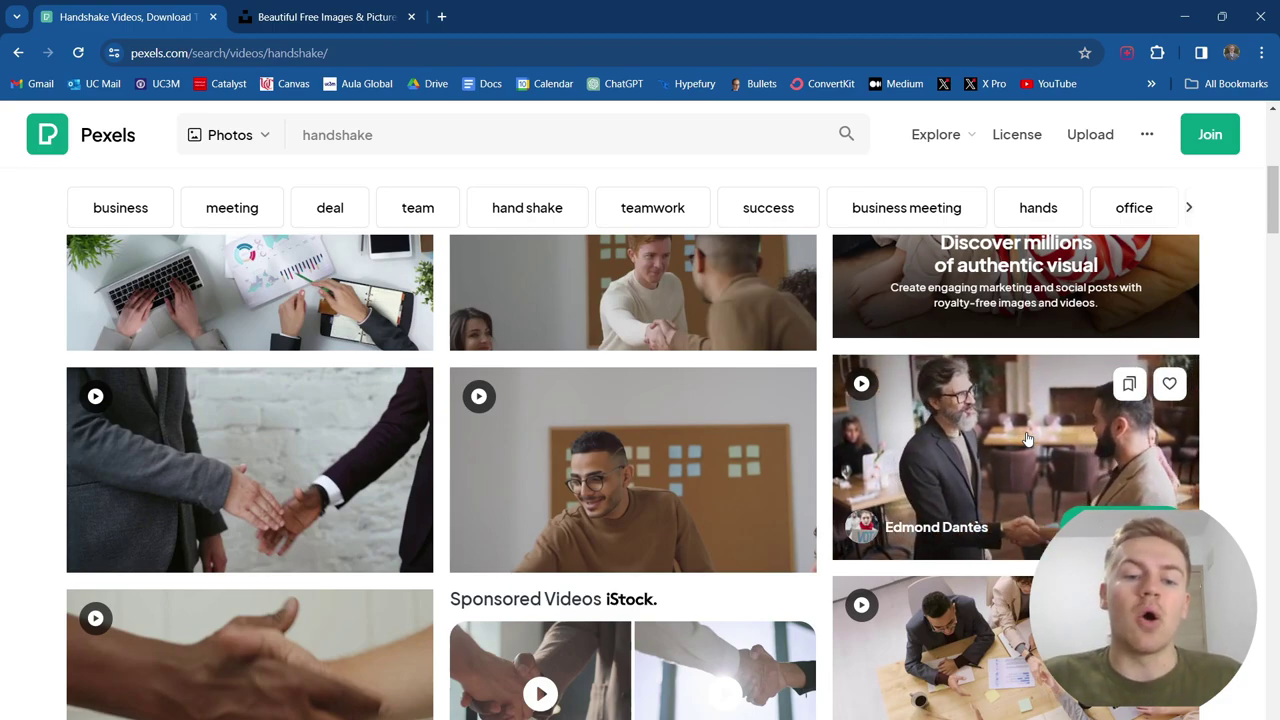
mouse_move(630, 450)
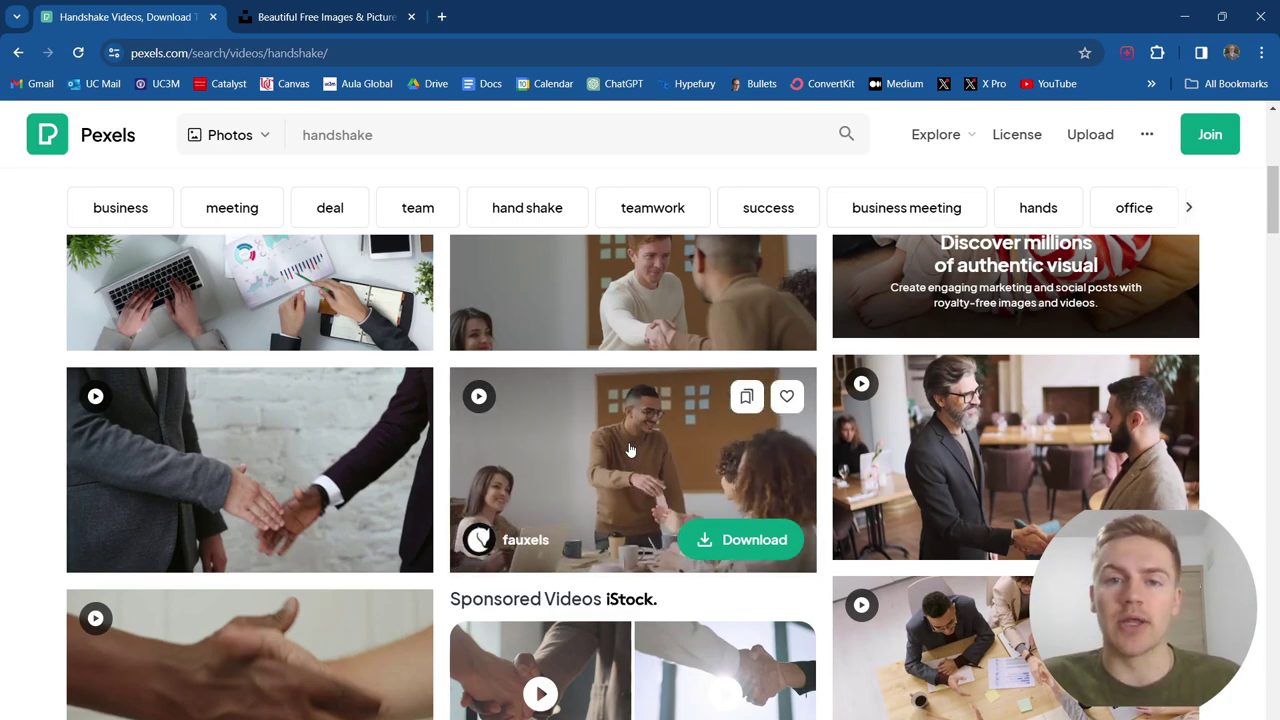
scroll(607, 456, down, 1)
scroll(606, 455, up, 1)
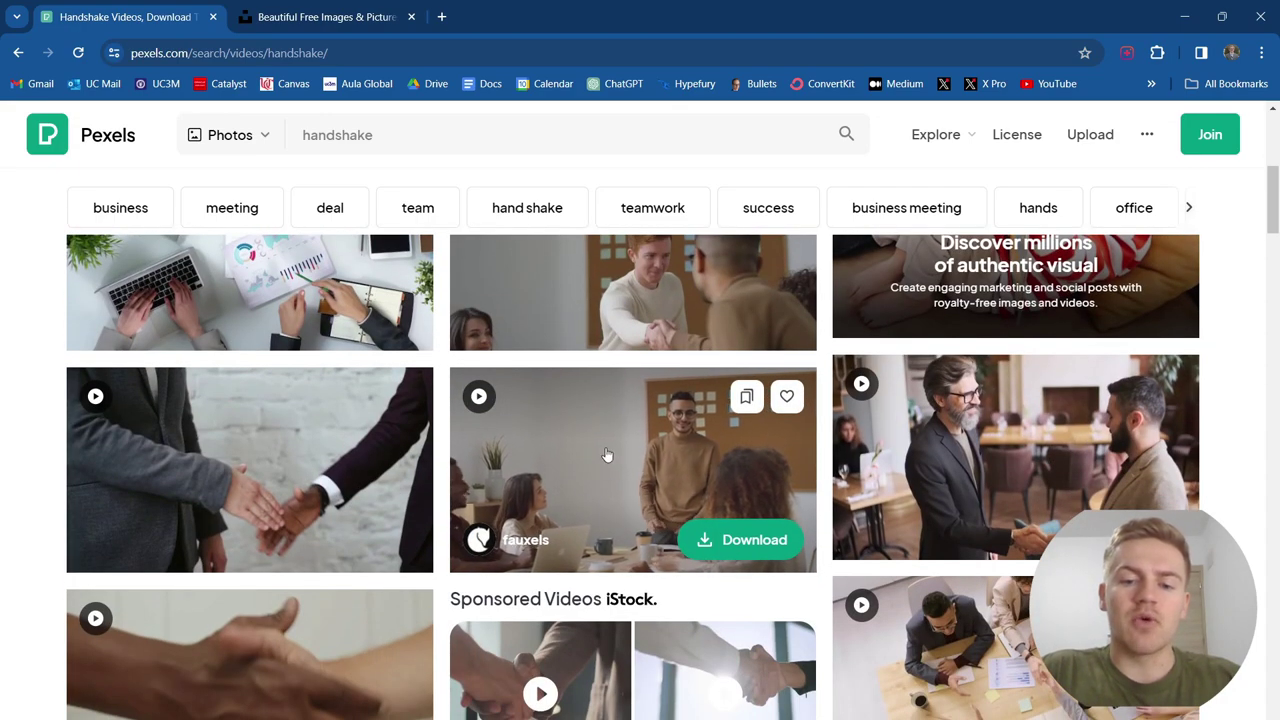
click(735, 540)
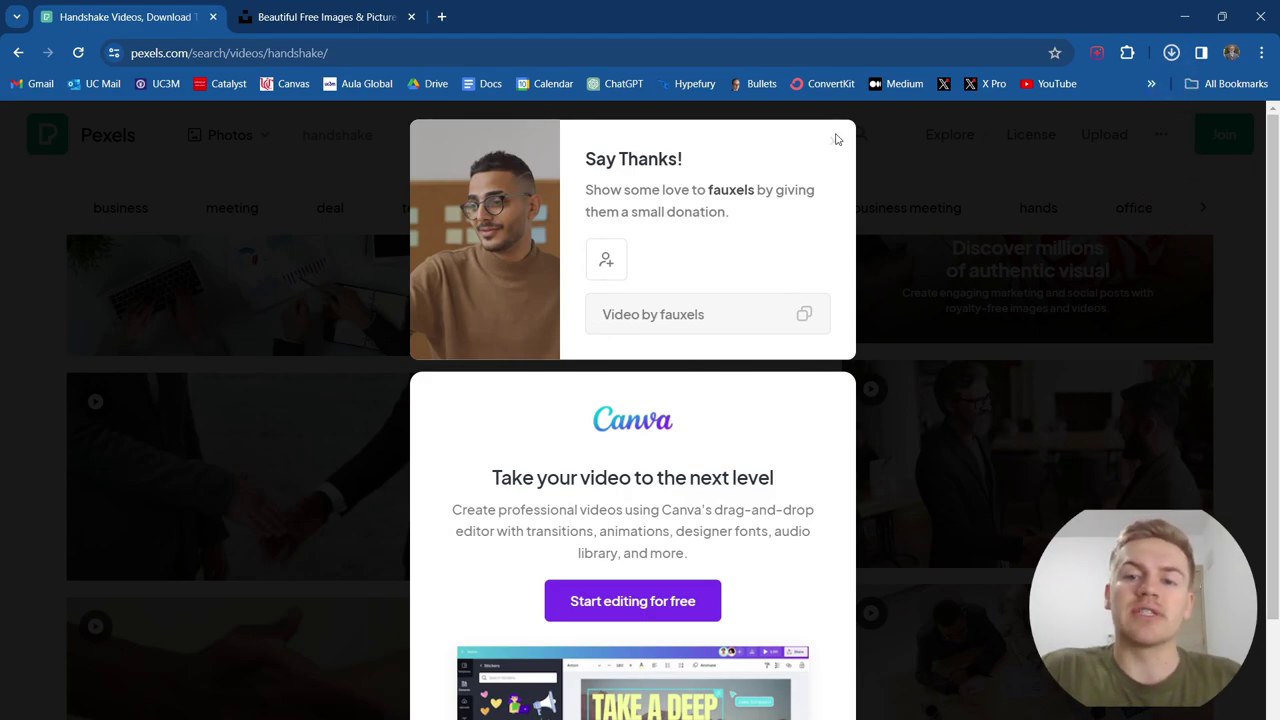
Step: Close the Say Thanks popup that appeared after the download
click(840, 139)
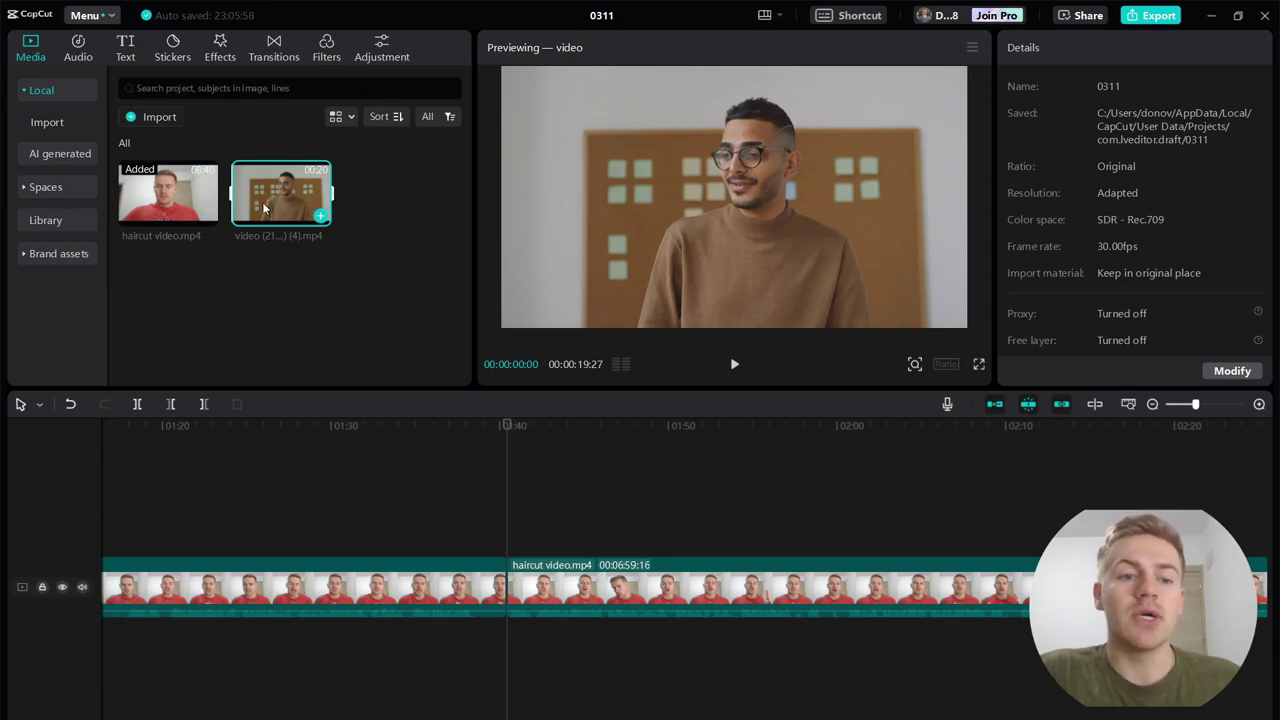
Step: Drop the Pexels clip on the overlay track at 1:40 and preview it around 01:43
drag(262, 200, 510, 527)
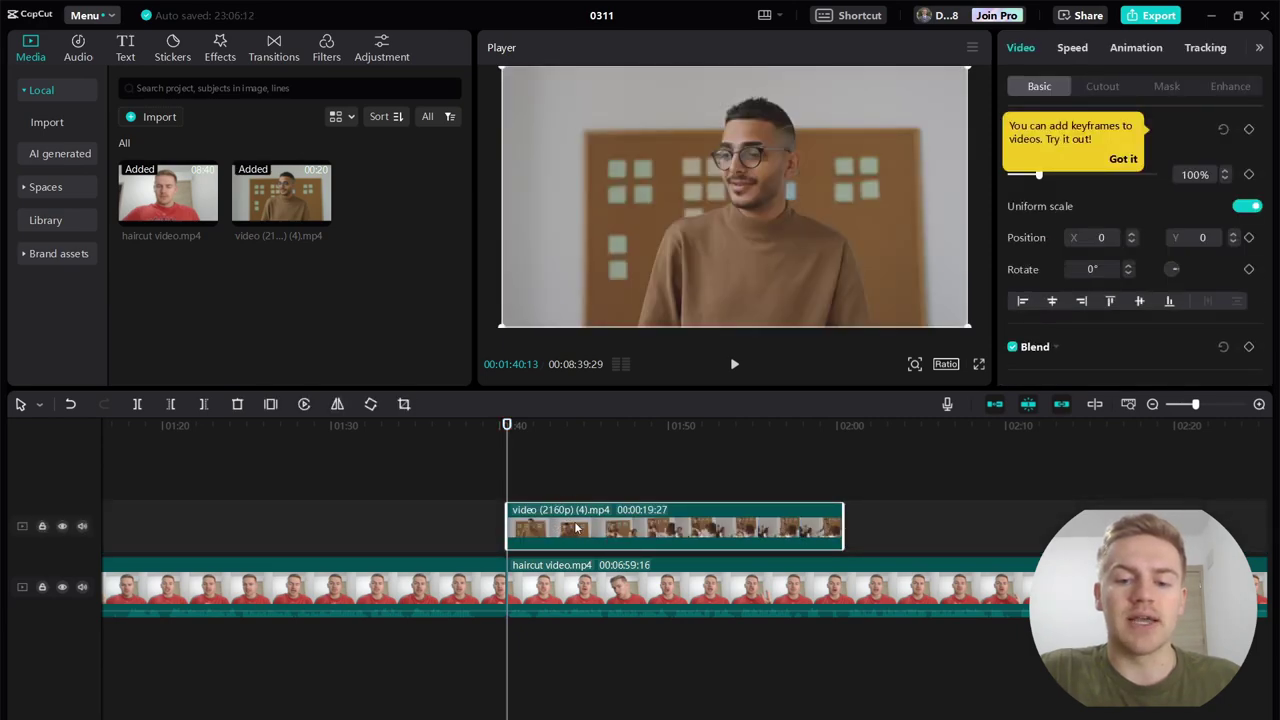
scroll(603, 493, right, 2)
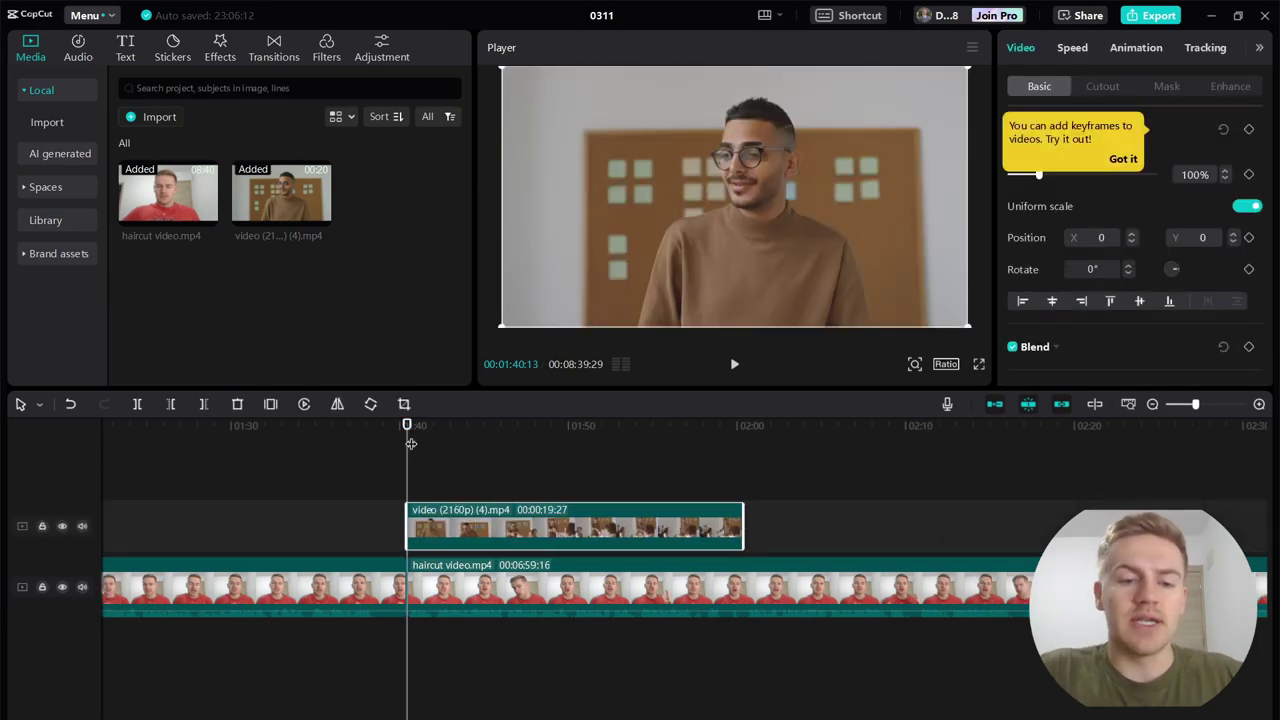
mouse_move(407, 422)
mouse_down()
mouse_move(471, 424)
mouse_move(417, 424)
mouse_up()
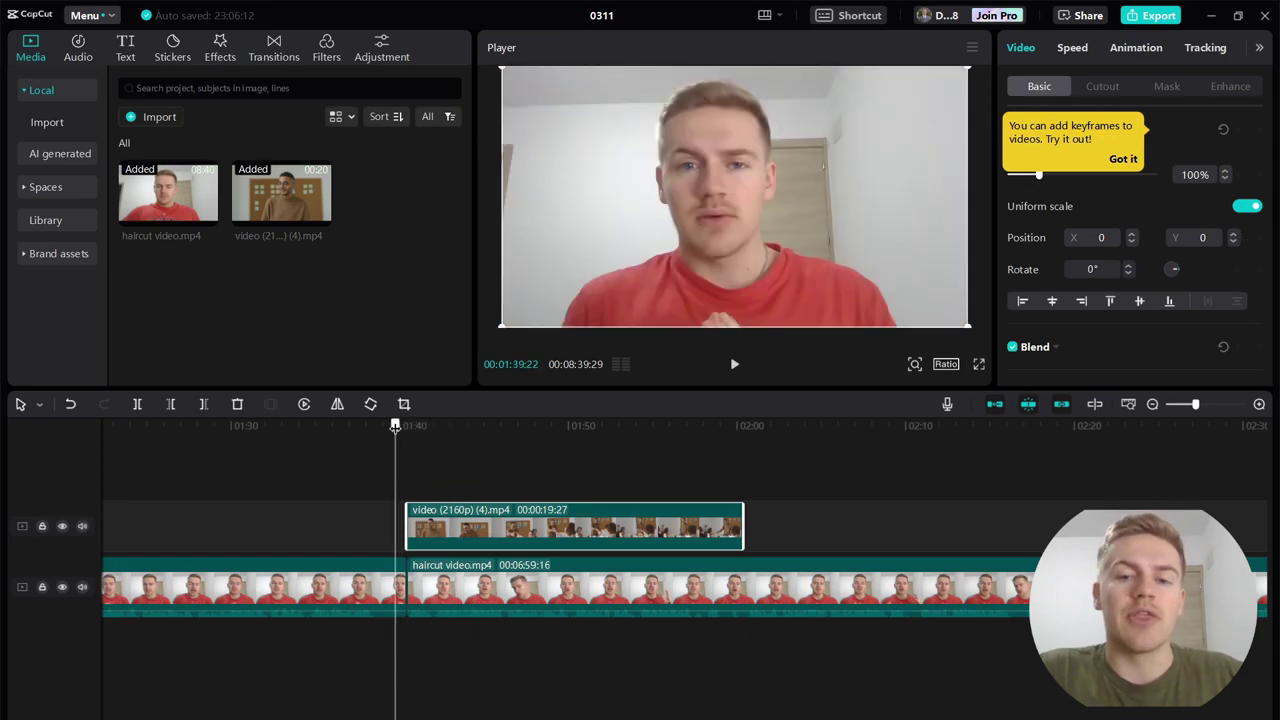
drag(395, 425, 463, 422)
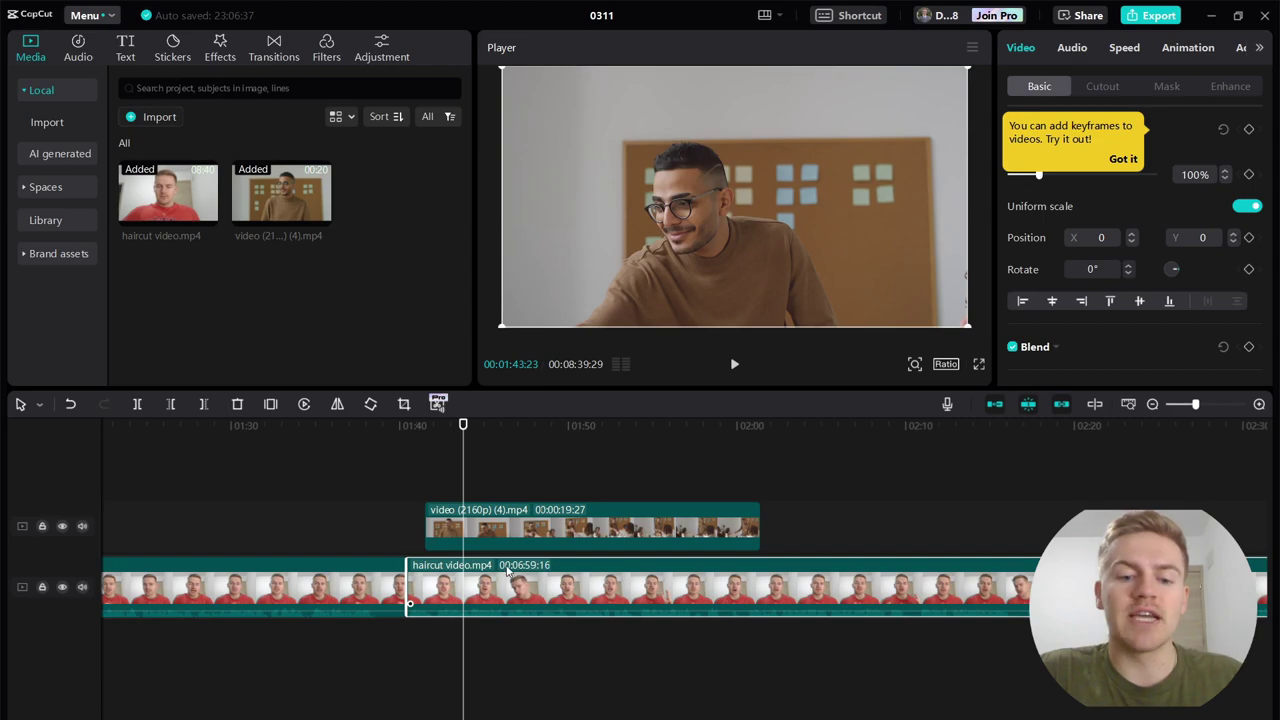
Step: Keep the haircut clip on the main track and snap the B-roll's start to the 1:40 cut
drag(520, 588, 555, 502)
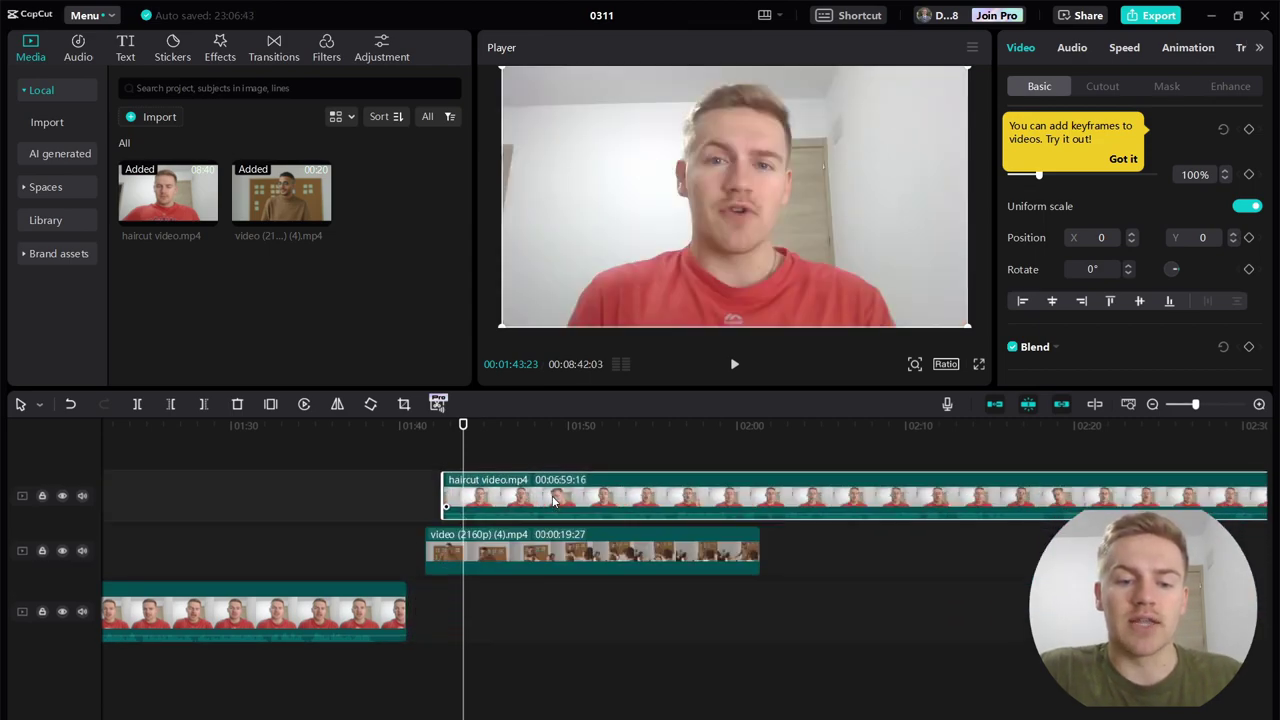
drag(466, 424, 595, 445)
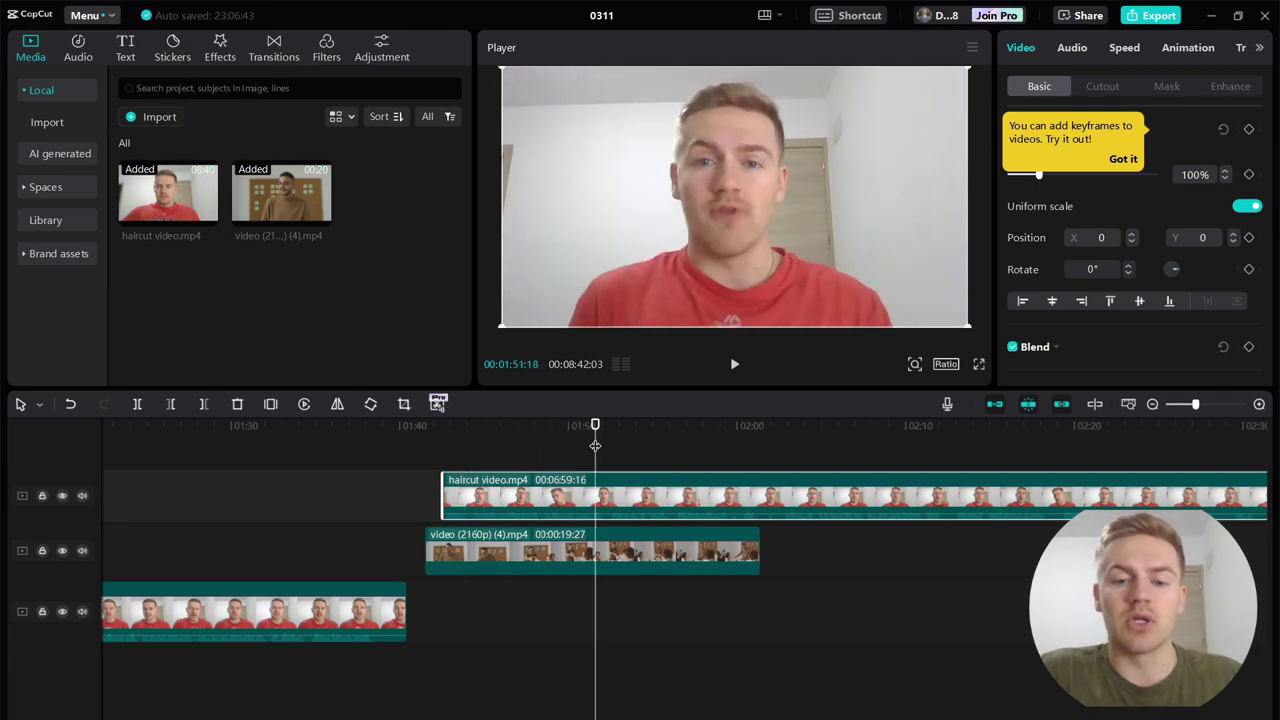
drag(660, 497, 628, 610)
drag(503, 512, 488, 527)
click(393, 478)
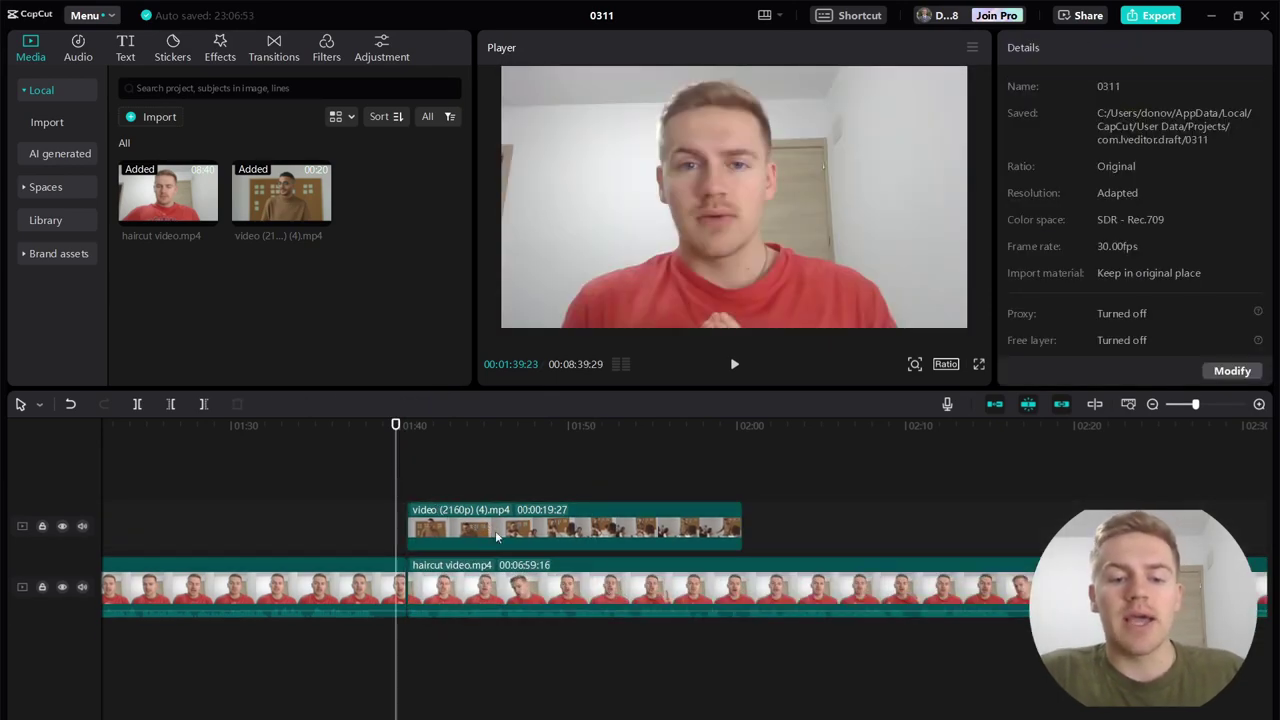
Step: Scrub through the B-roll, park the playhead at its 02:00:10 end, and select the haircut clip beneath
drag(395, 425, 677, 402)
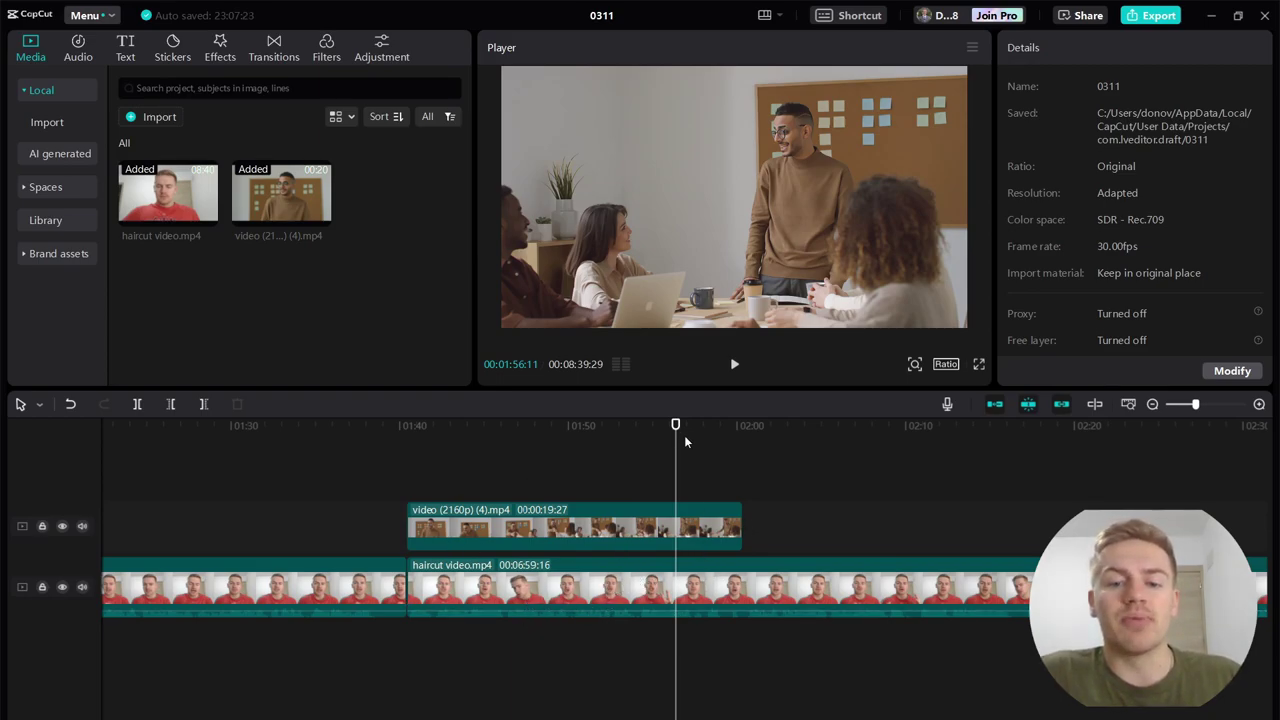
mouse_move(675, 425)
mouse_down()
mouse_move(563, 425)
mouse_move(666, 425)
mouse_move(655, 425)
mouse_up()
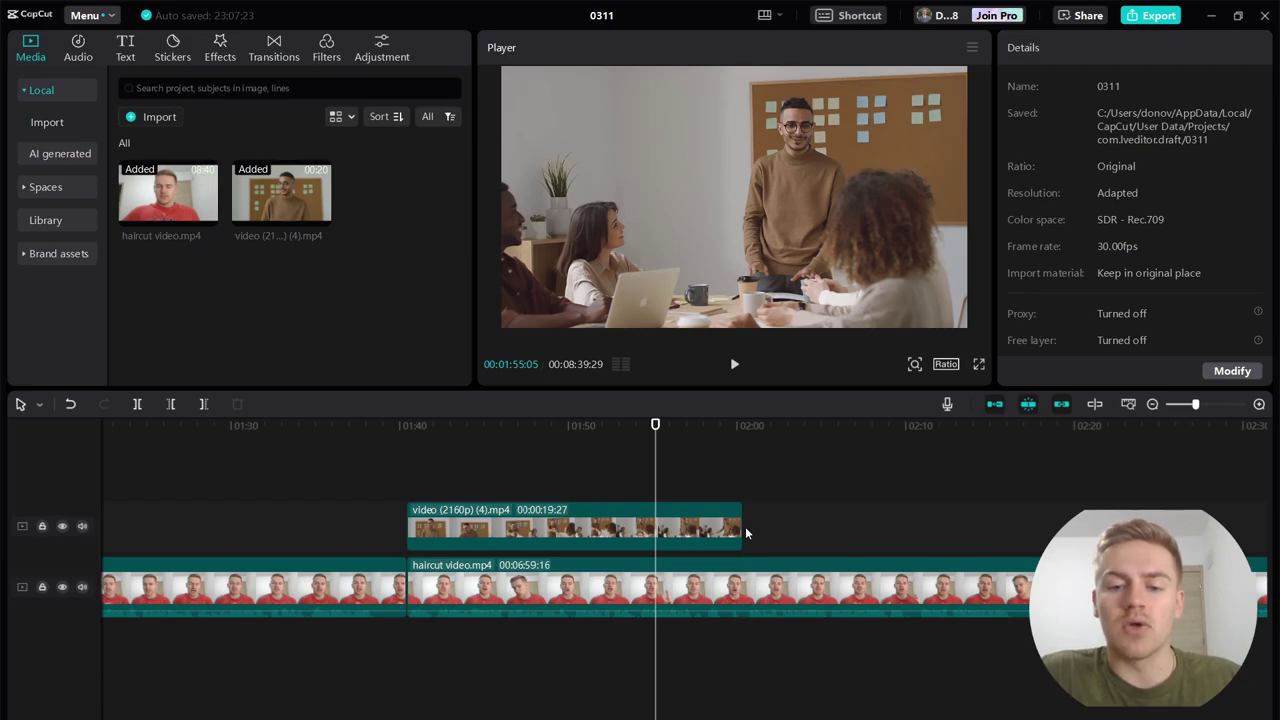
click(745, 516)
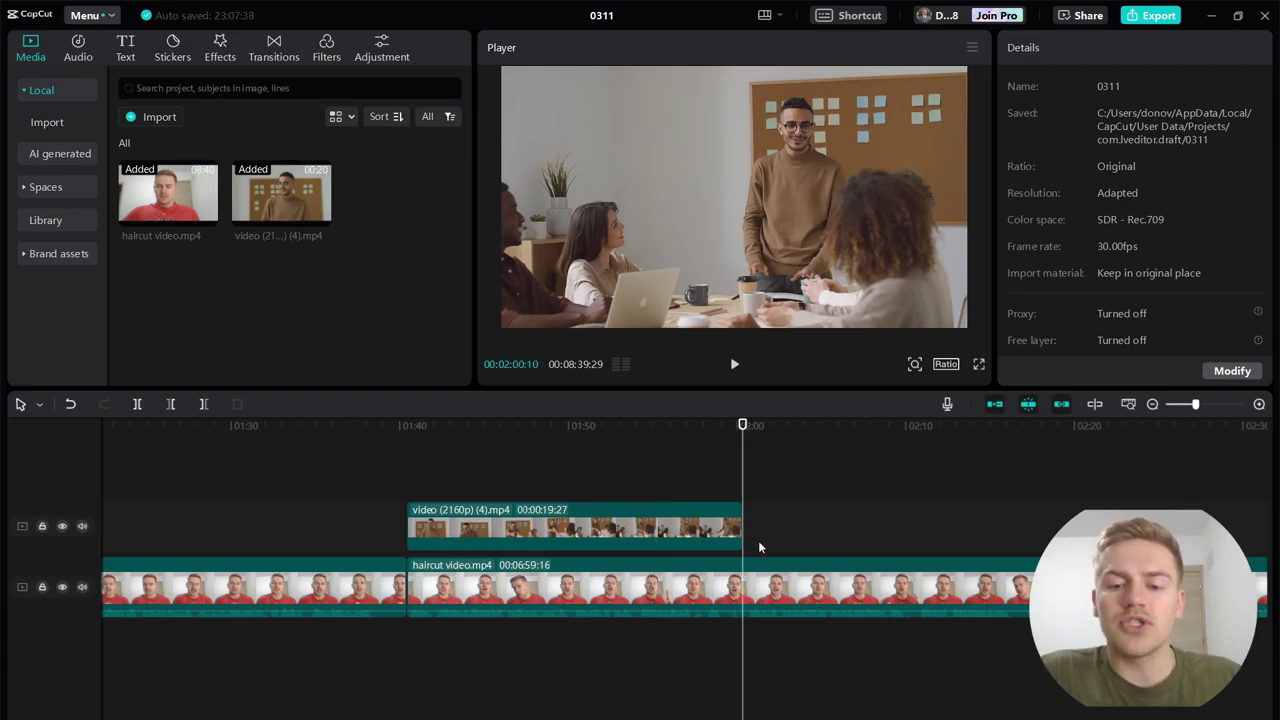
click(762, 580)
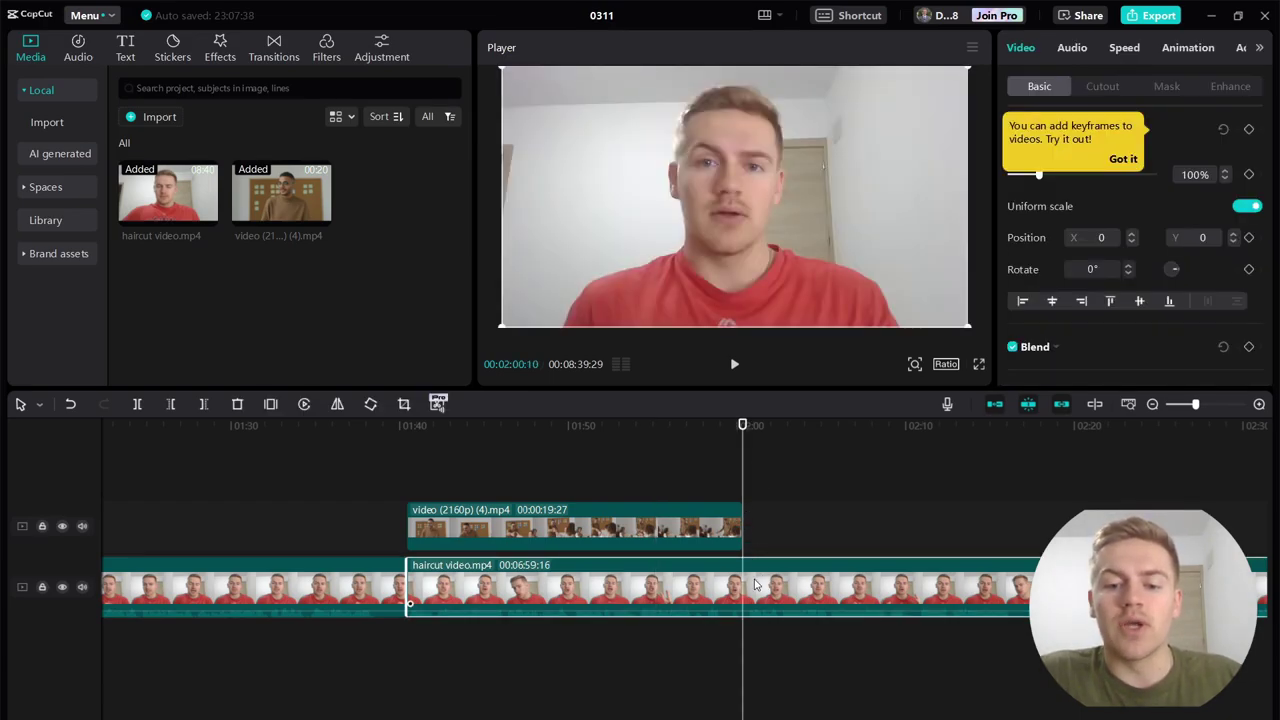
Step: Split the haircut clip at 02:00:10 and extract the 19-second section's audio to its own track
key(ctrl+b)
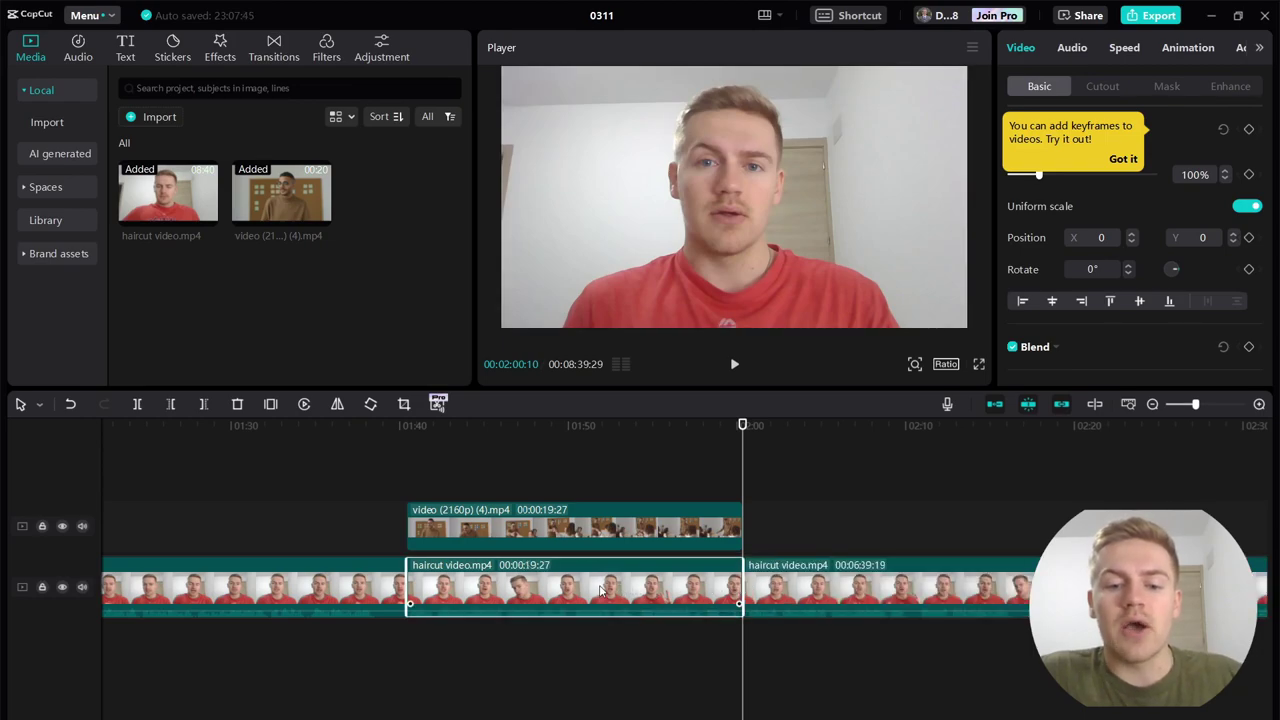
right_click(587, 591)
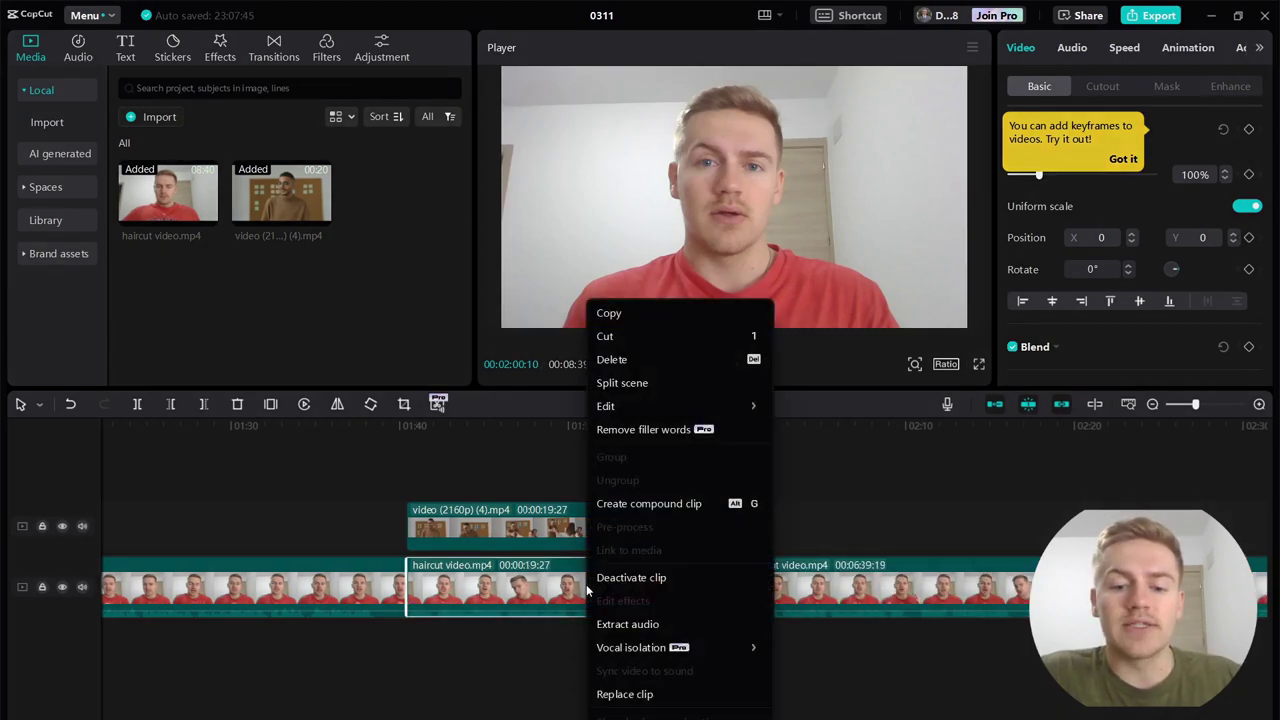
click(639, 625)
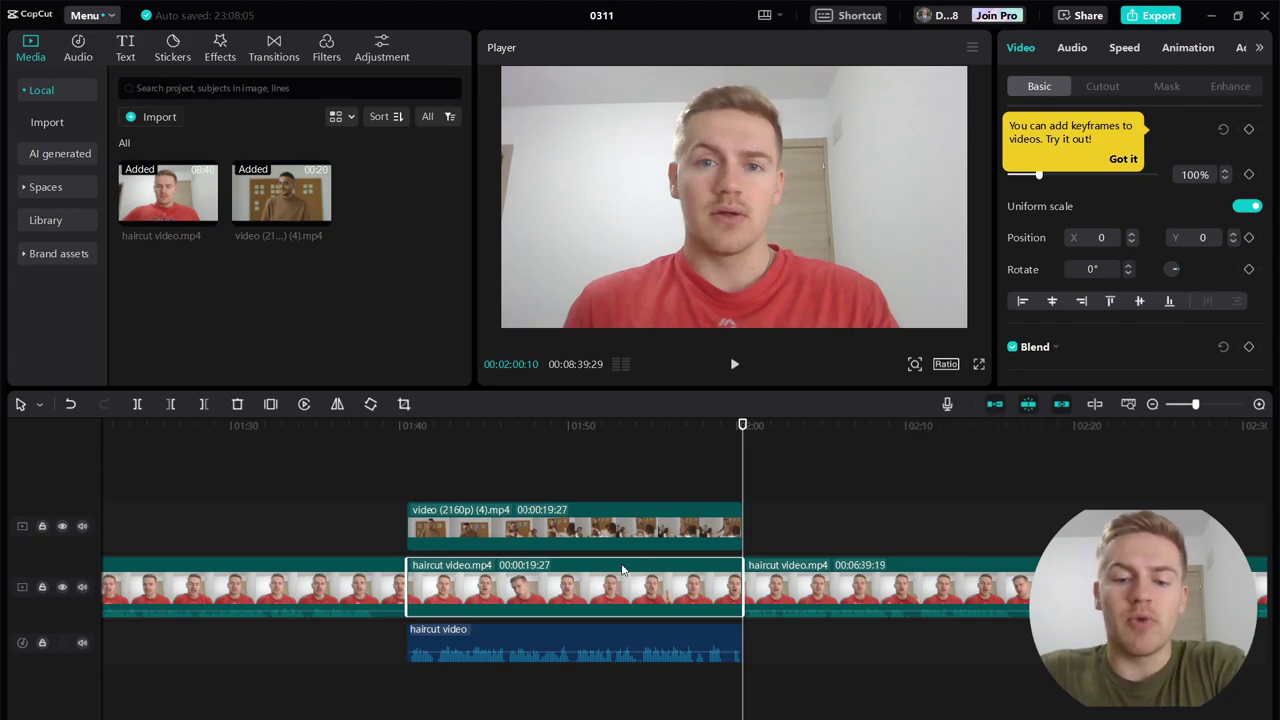
Step: Turn off the main-track magnet and delete the 19:27 section, leaving a gap above its audio
key(Delete)
mouse_move(562, 585)
mouse_down()
mouse_move(845, 584)
mouse_move(463, 595)
mouse_move(474, 598)
mouse_up()
click(994, 404)
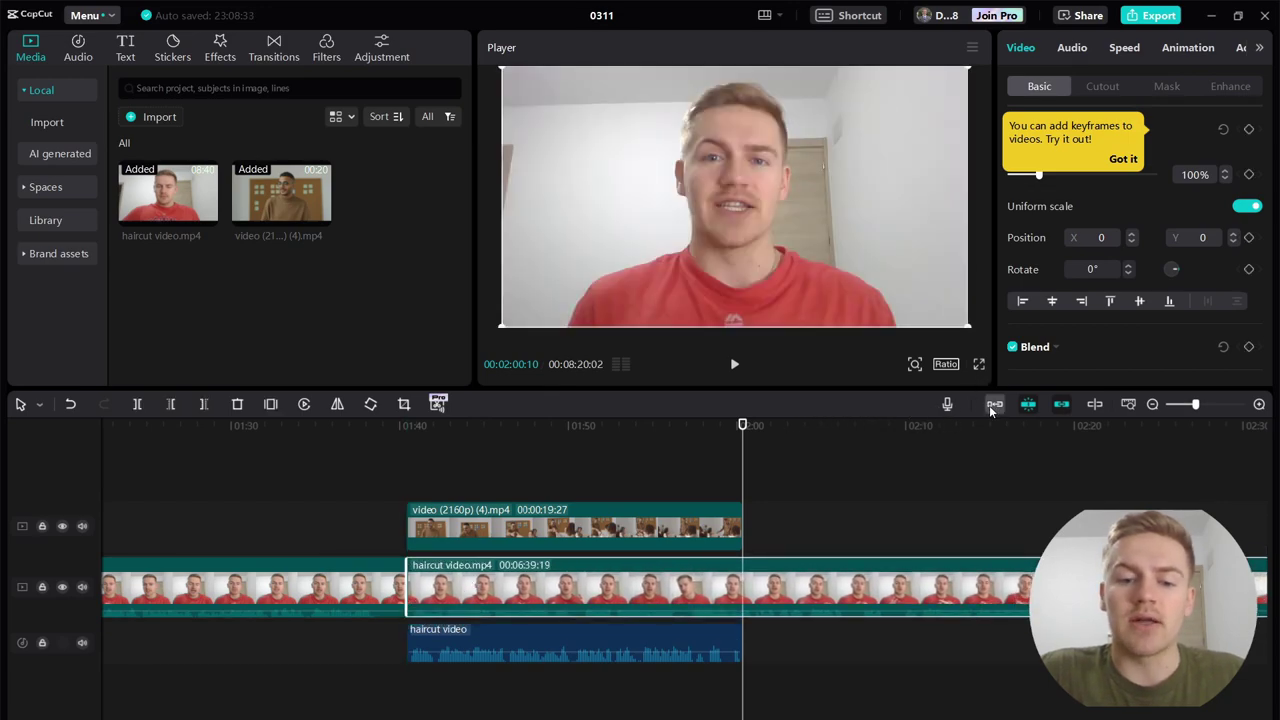
key(ctrl+z)
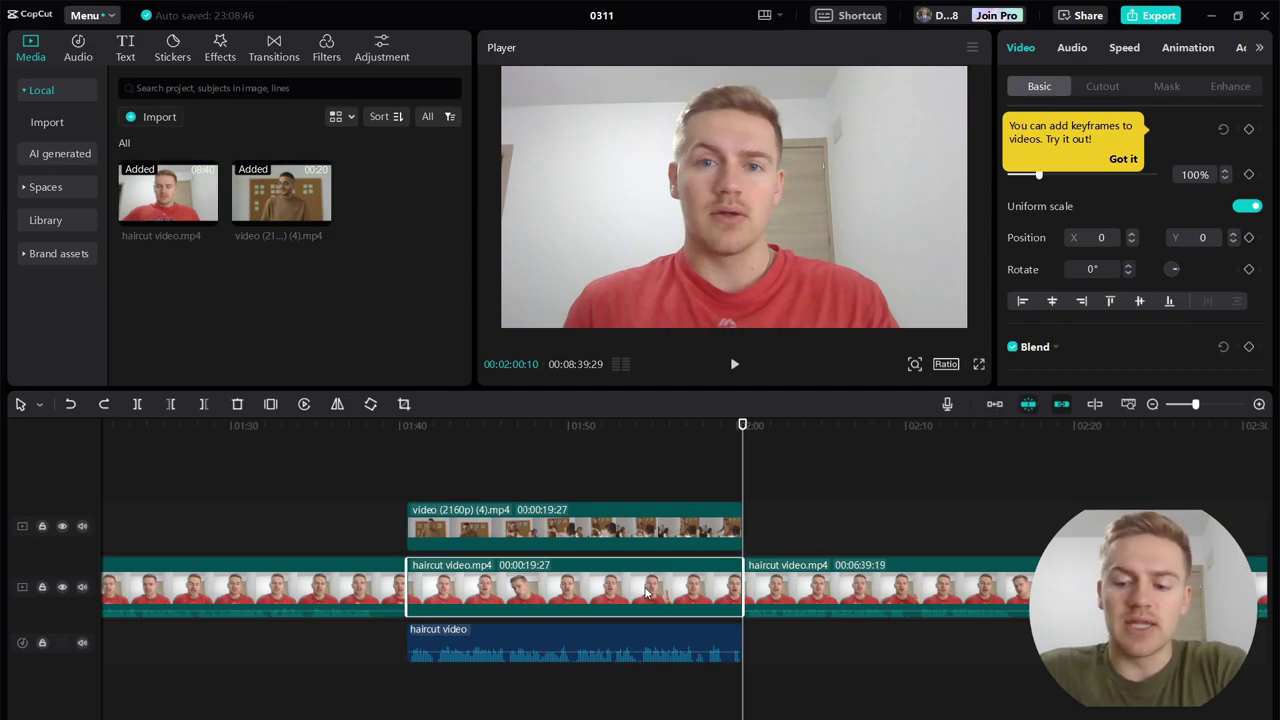
key(Delete)
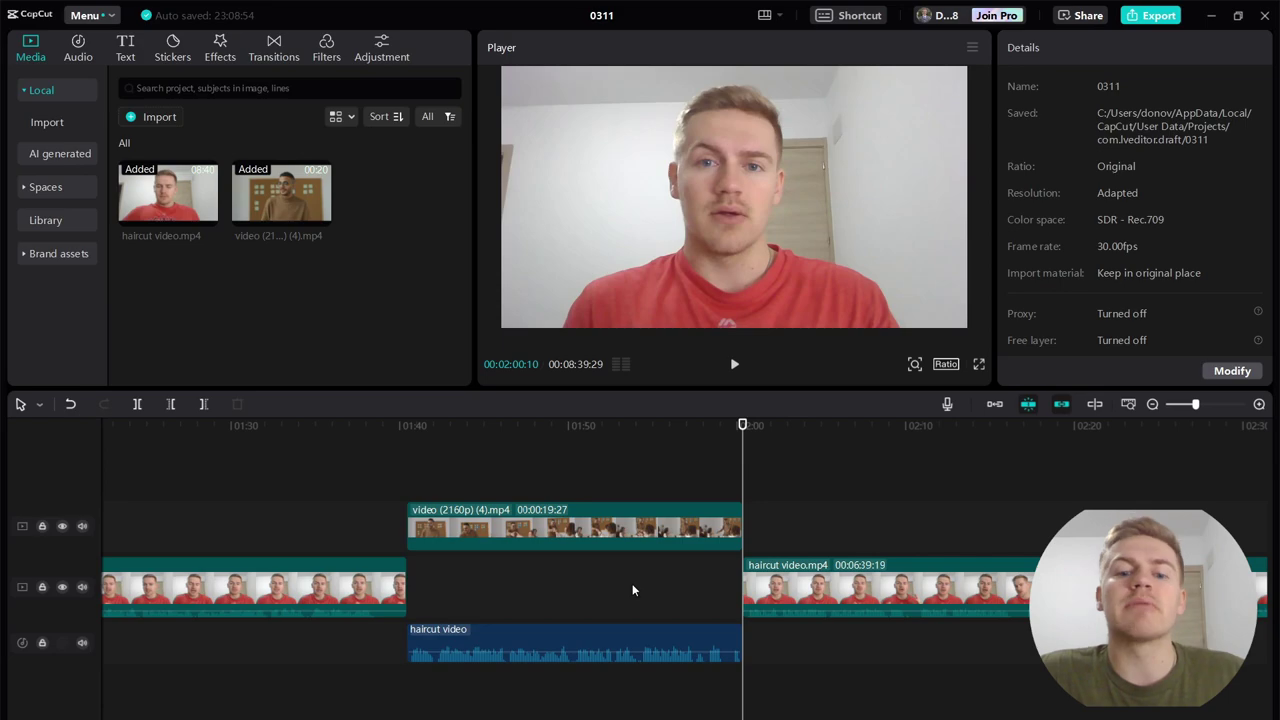
Step: Move the B-roll clip into the 1:40–2:00:10 main-track gap and scrub across the cut to check
click(586, 532)
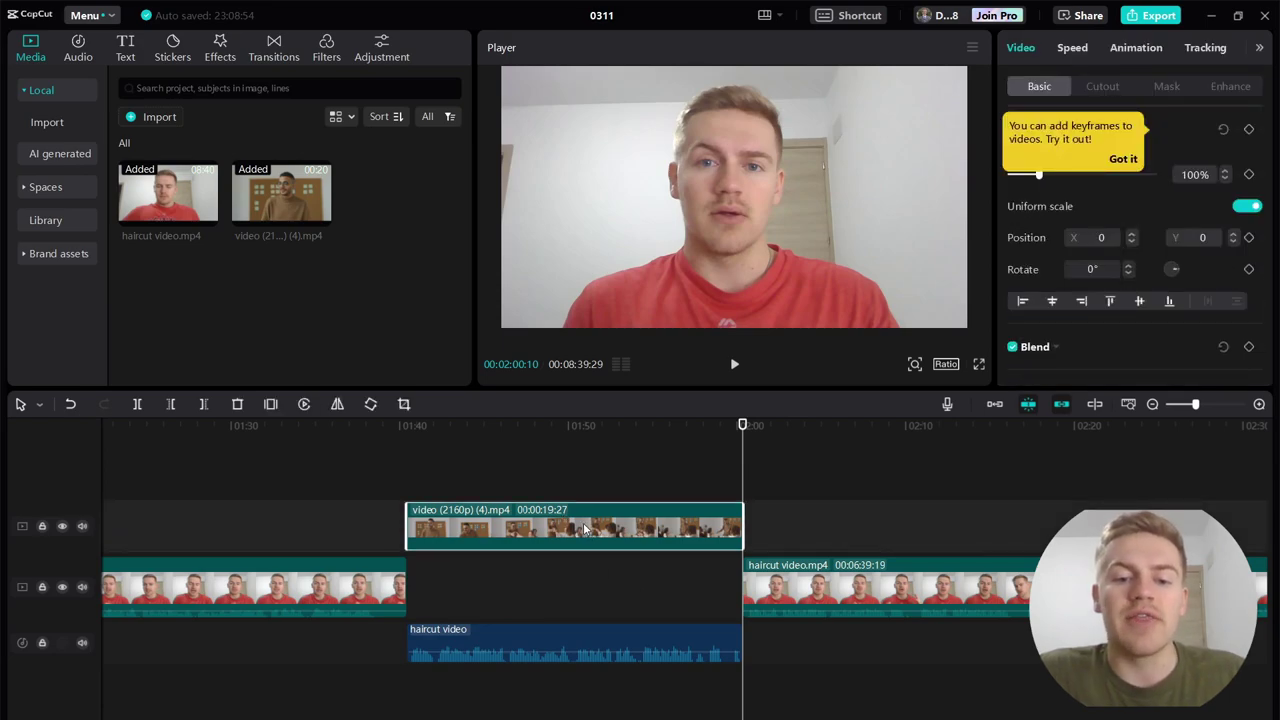
drag(590, 528, 592, 586)
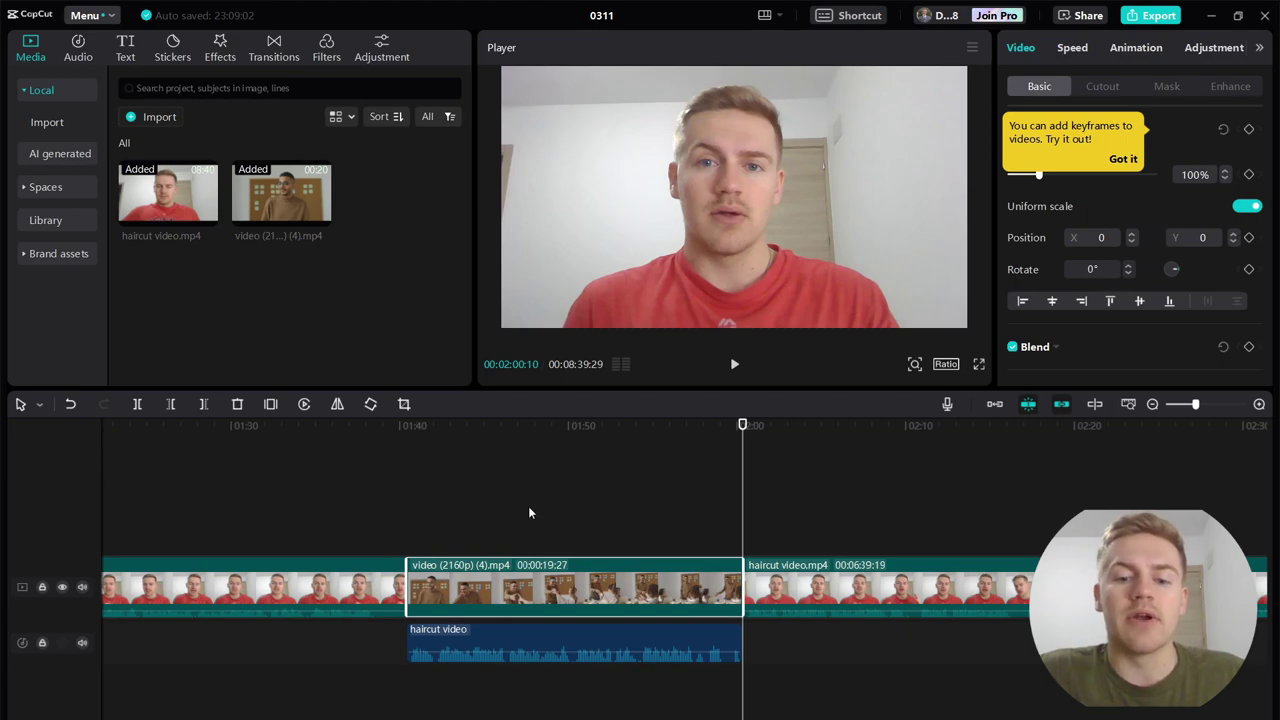
click(516, 637)
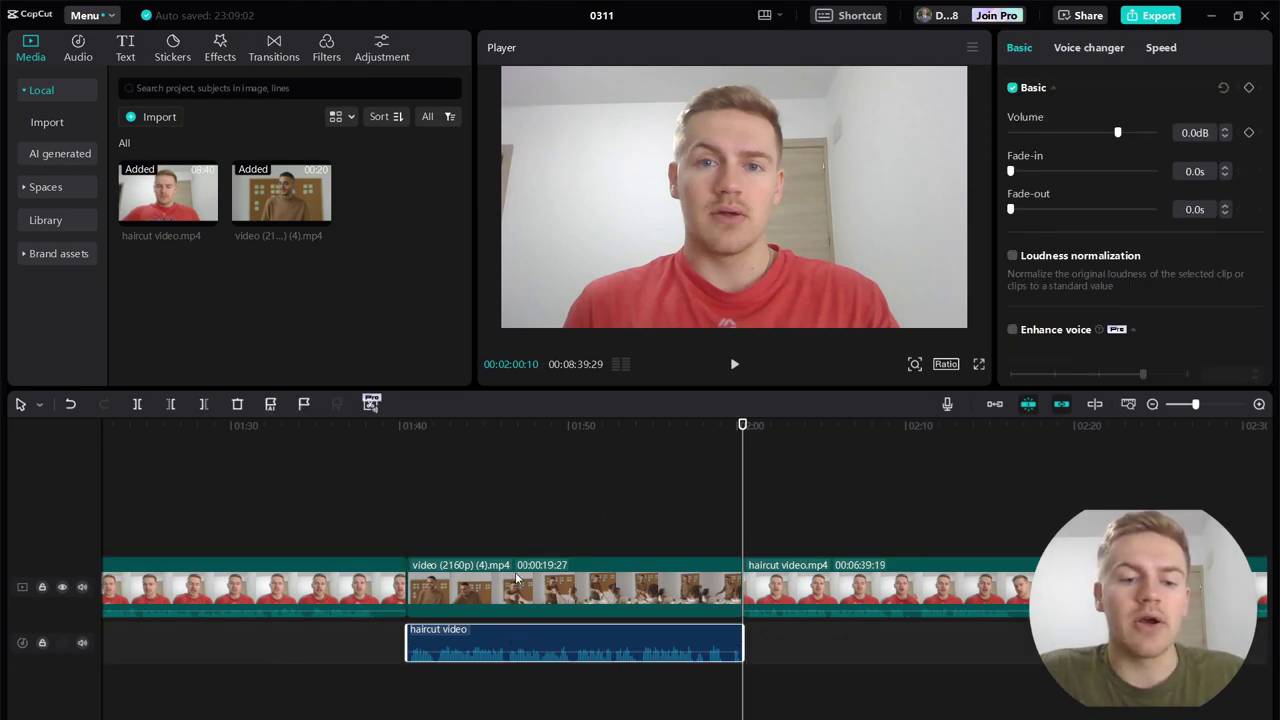
click(596, 594)
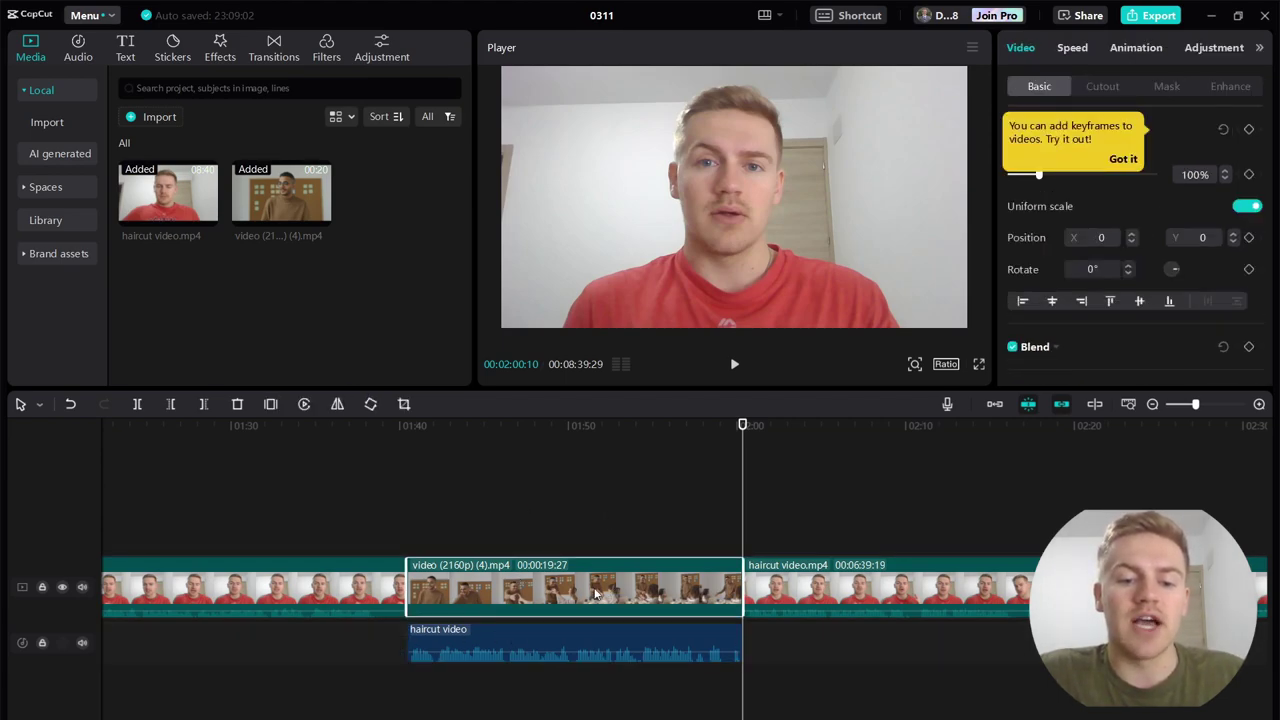
click(385, 530)
drag(385, 516, 434, 505)
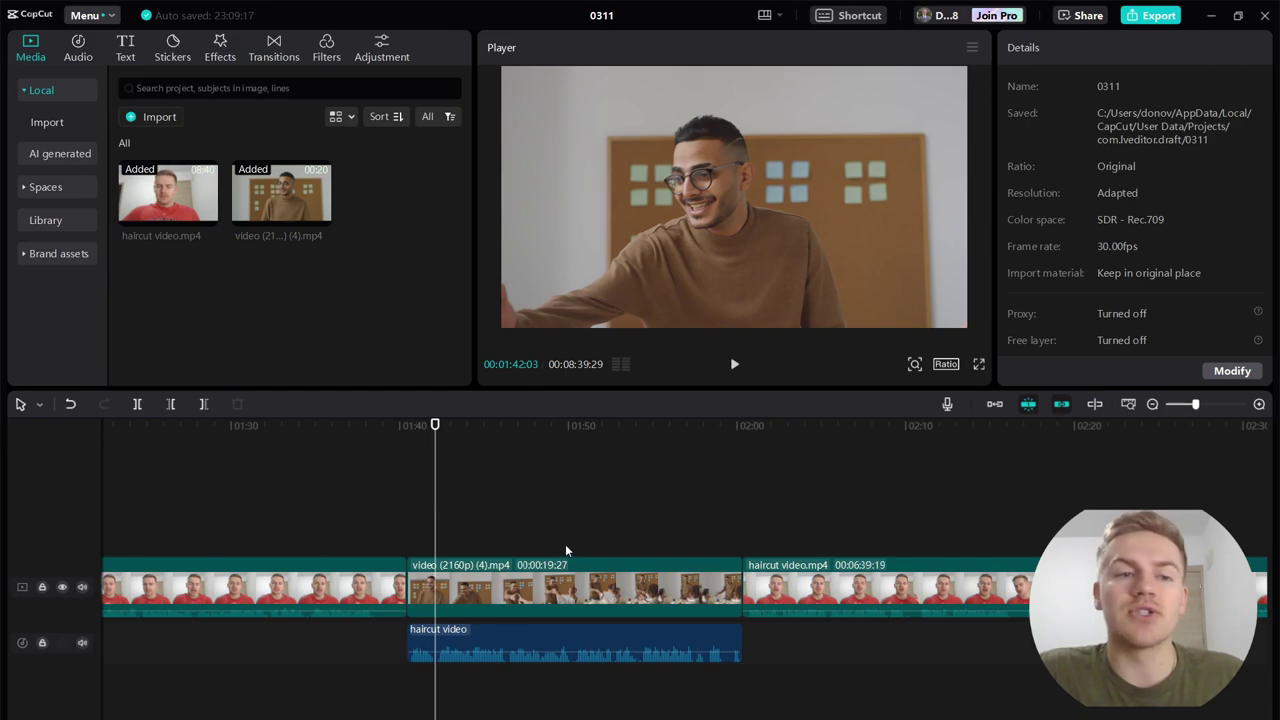
Step: Add a Mix transition at the 1:40 cut into the B-roll, accepting duplicate frames, and preview it
click(274, 50)
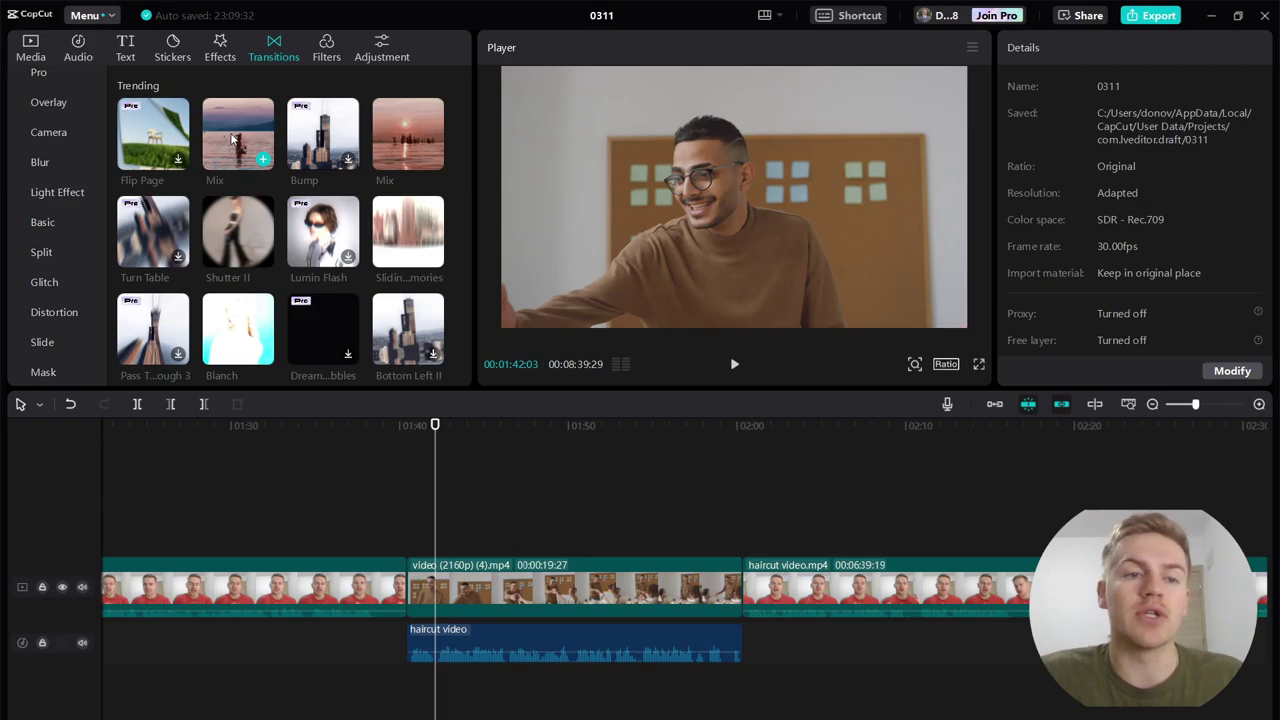
mouse_move(237, 129)
mouse_down()
mouse_move(310, 190)
mouse_move(410, 540)
mouse_up()
drag(400, 586, 400, 579)
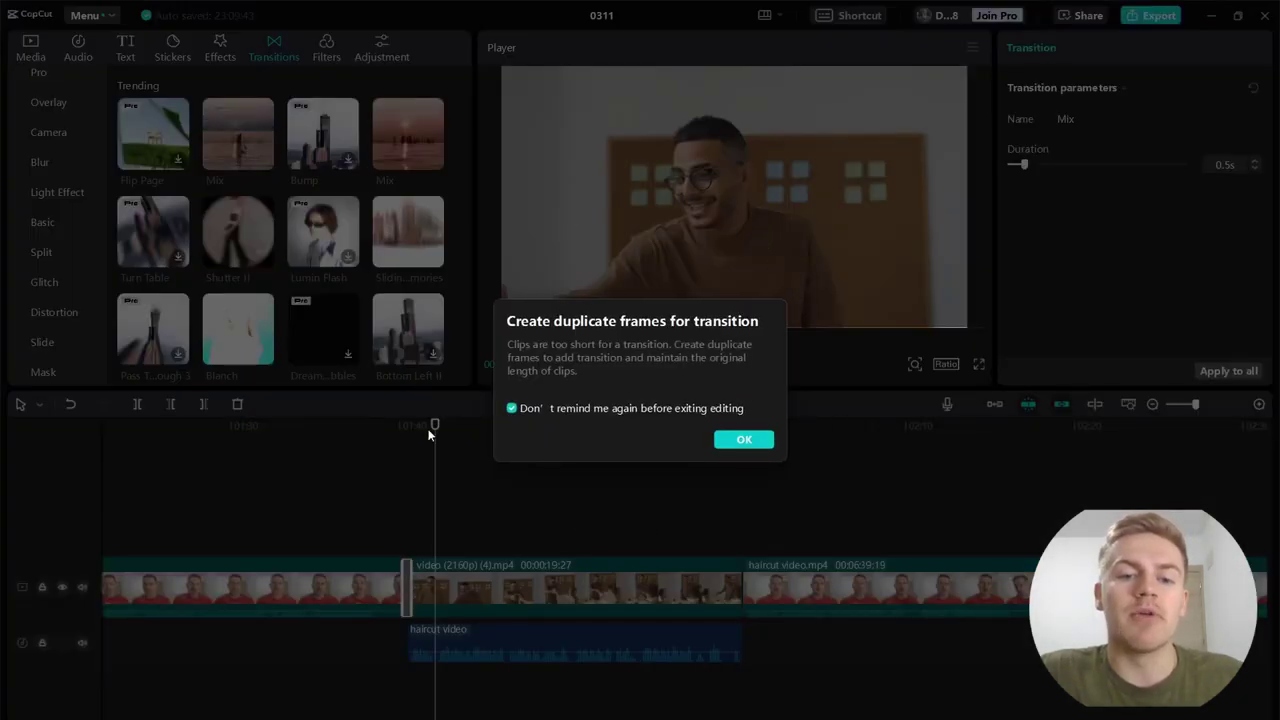
click(743, 441)
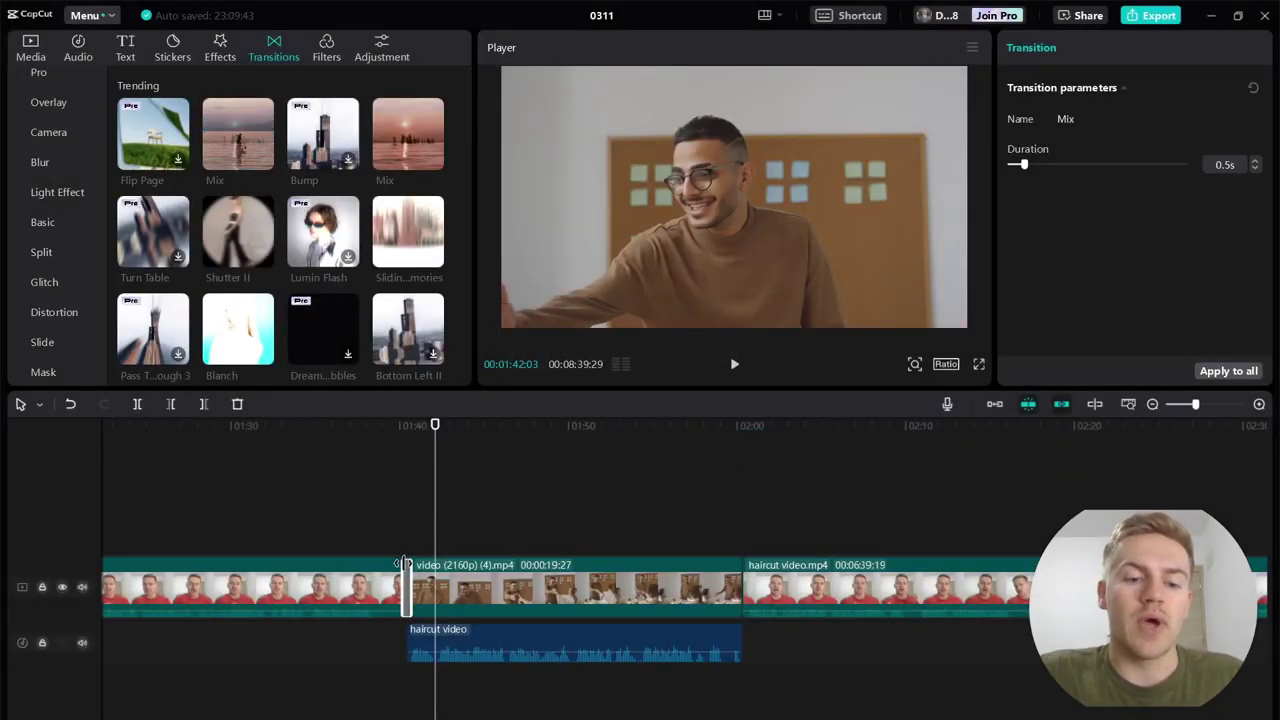
scroll(450, 510, up, 3)
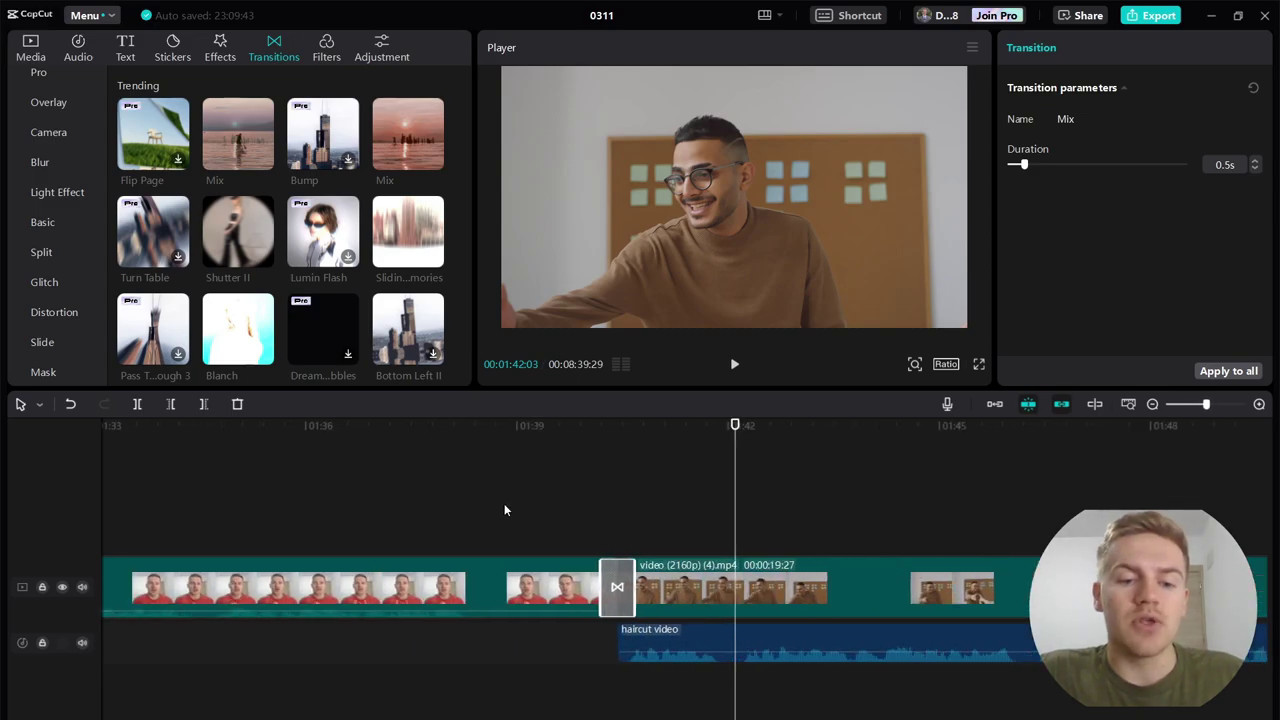
click(566, 513)
drag(566, 513, 695, 507)
Step: Drop a second Mix transition on the 2:00 cut where the B-roll meets haircut video.mp4
scroll(851, 491, down, 2)
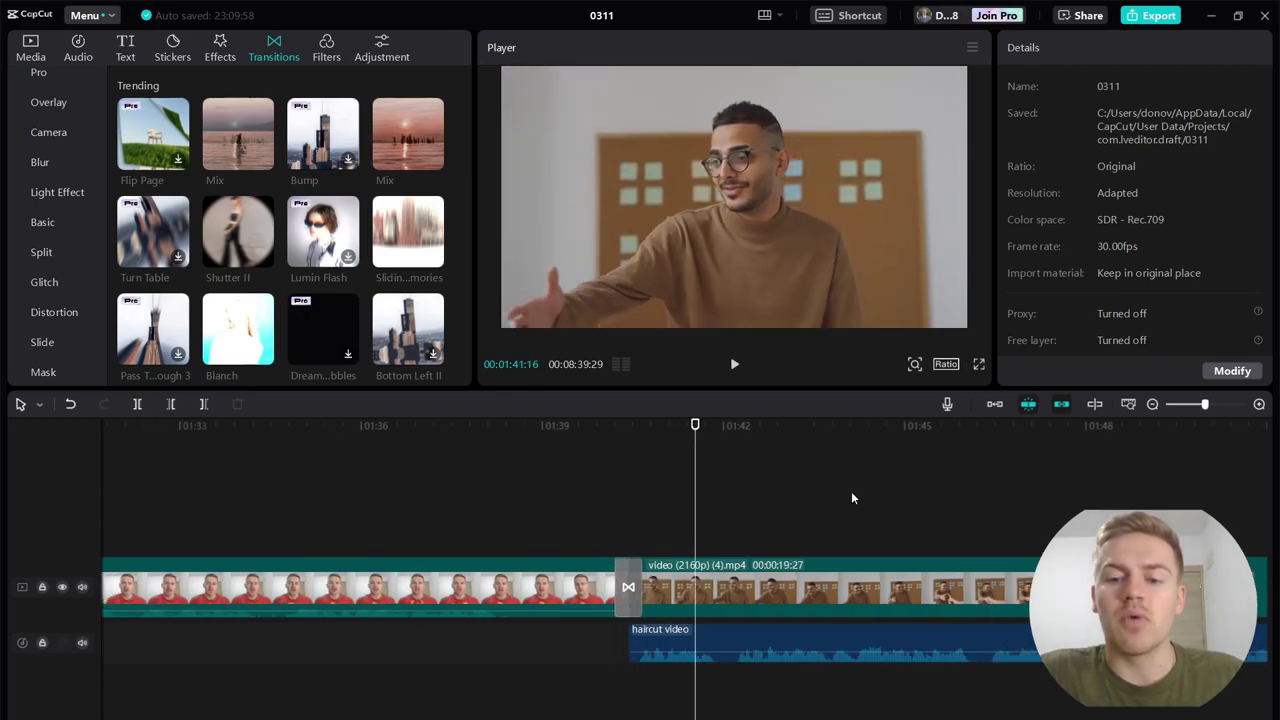
scroll(890, 480, down, 2)
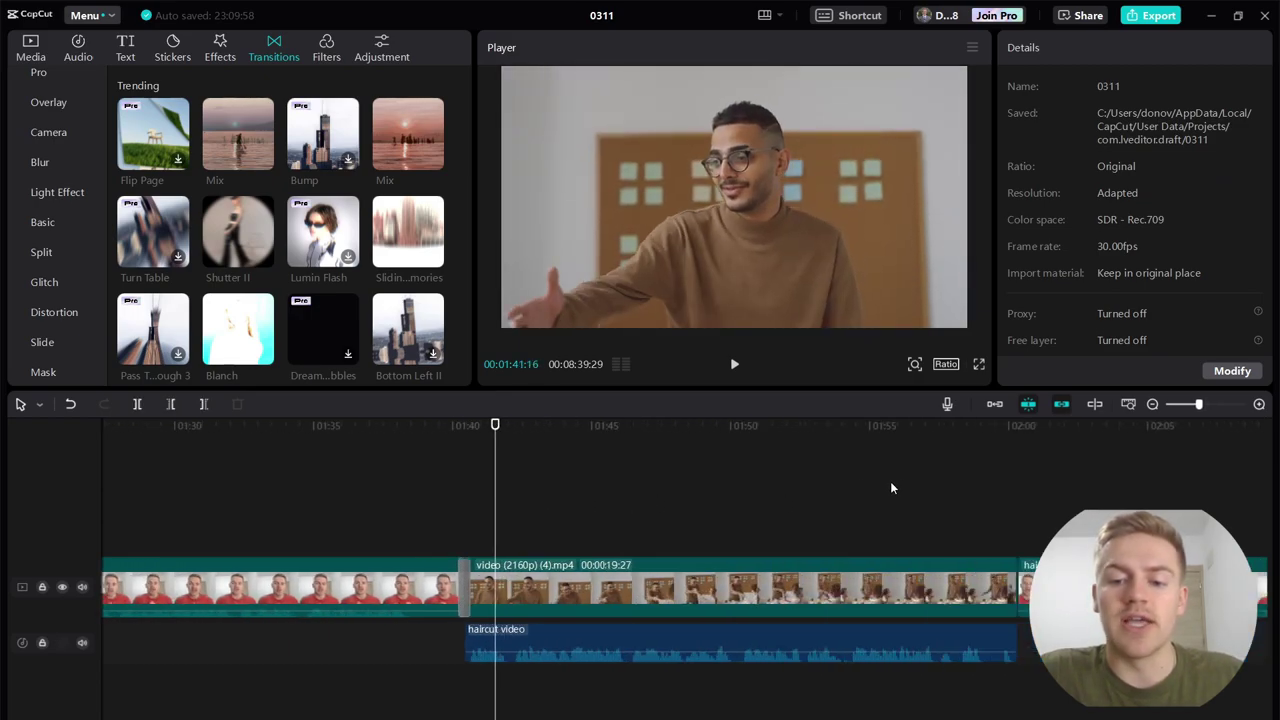
scroll(698, 461, right, 5)
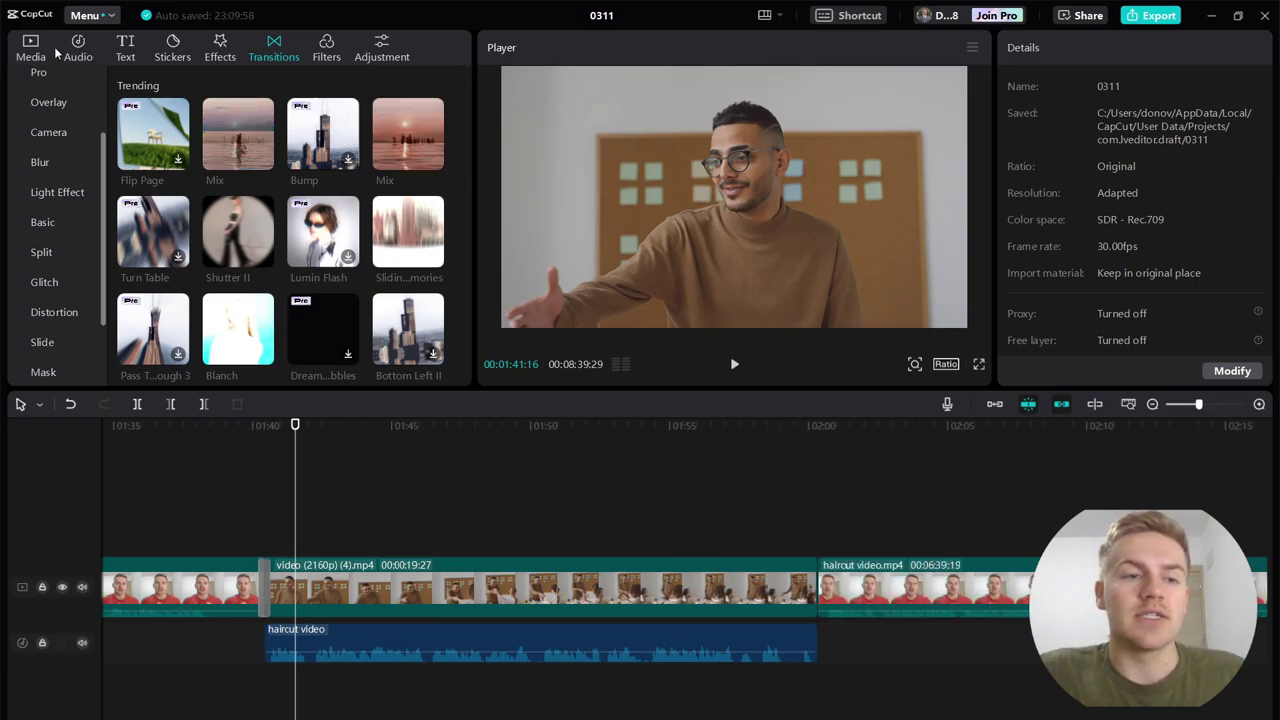
drag(234, 109, 739, 528)
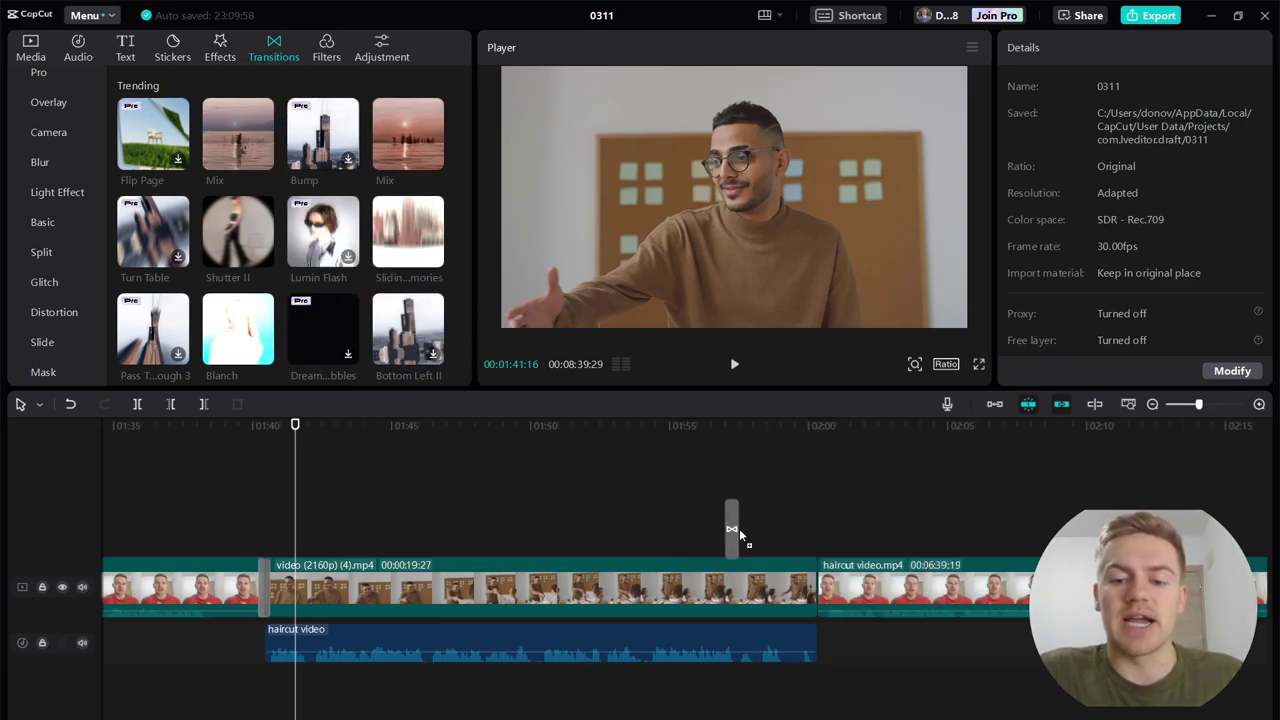
drag(813, 560, 812, 582)
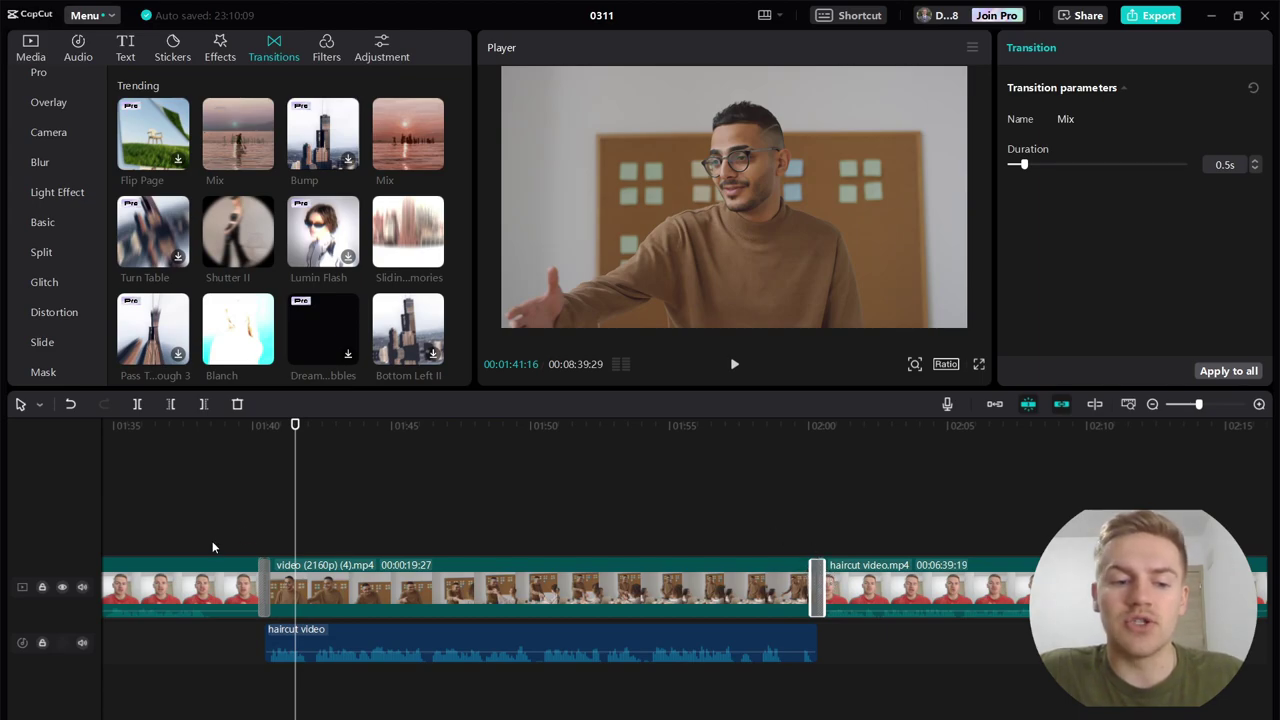
Step: Lengthen the Mix transition at the 2:00 cut into haircut video.mp4 to 1.5s
click(245, 516)
drag(248, 515, 280, 520)
click(778, 518)
drag(782, 520, 862, 523)
scroll(751, 512, up, 4)
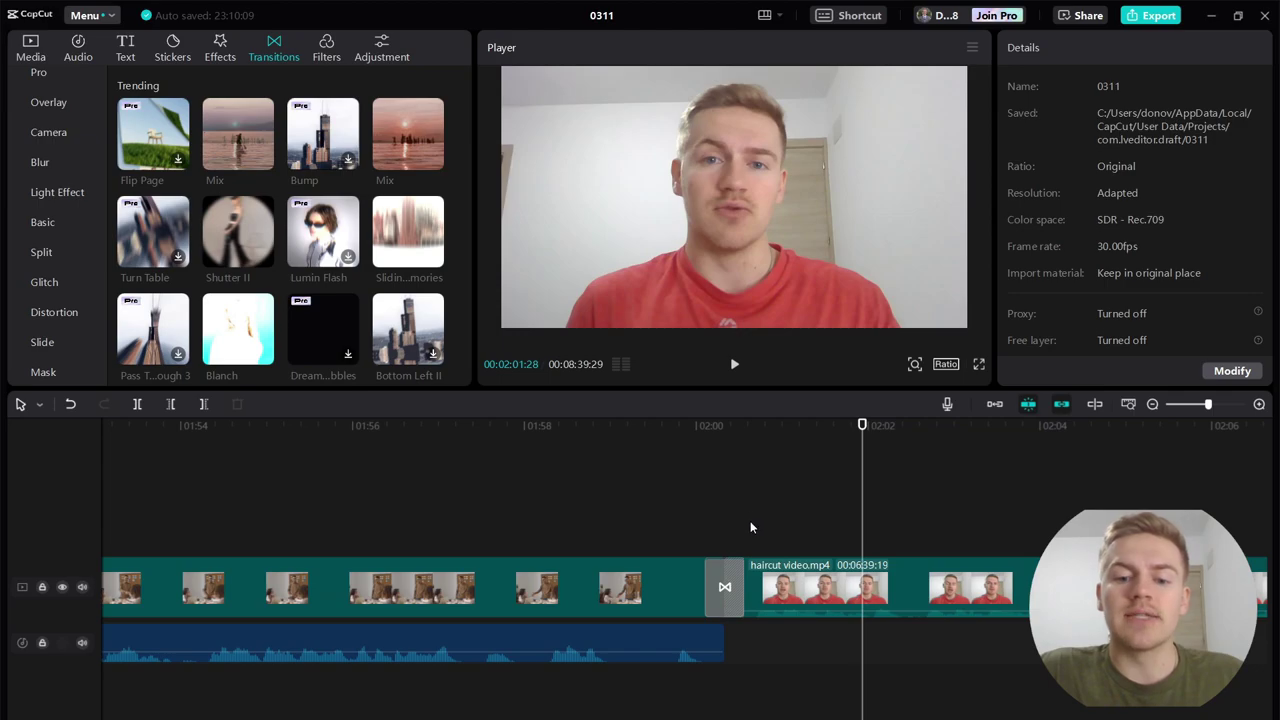
click(724, 587)
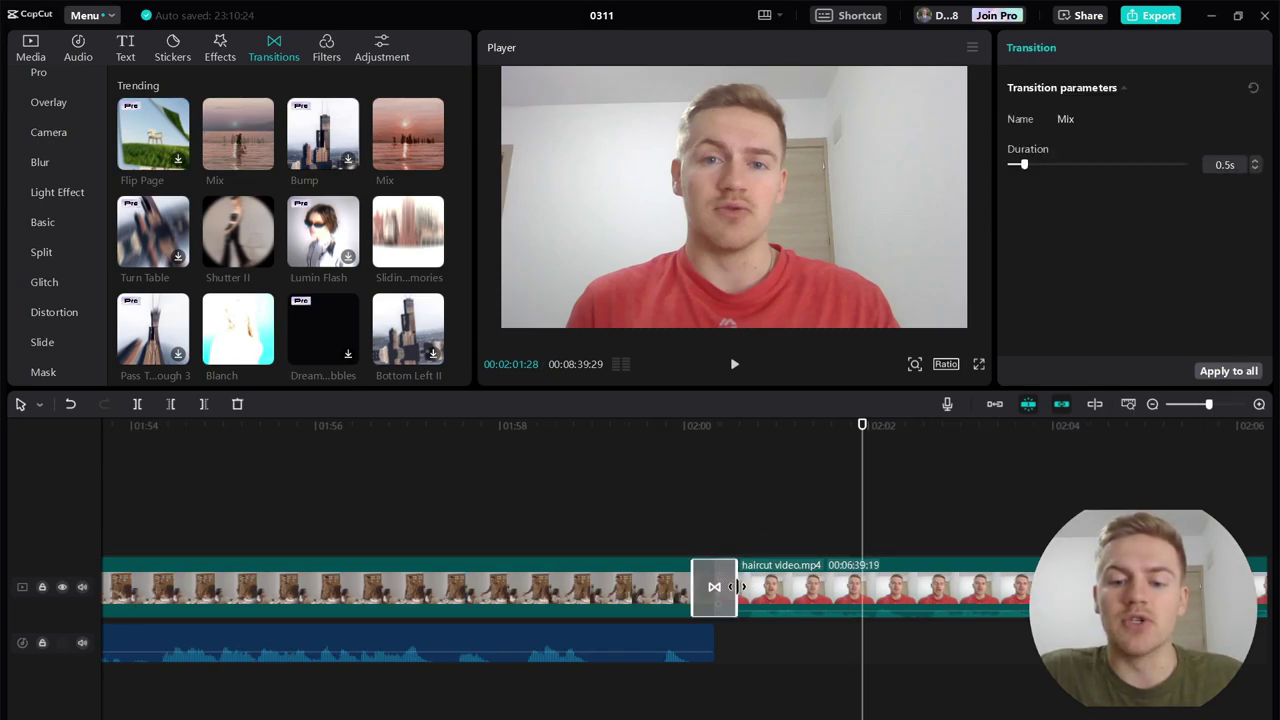
drag(737, 587, 780, 573)
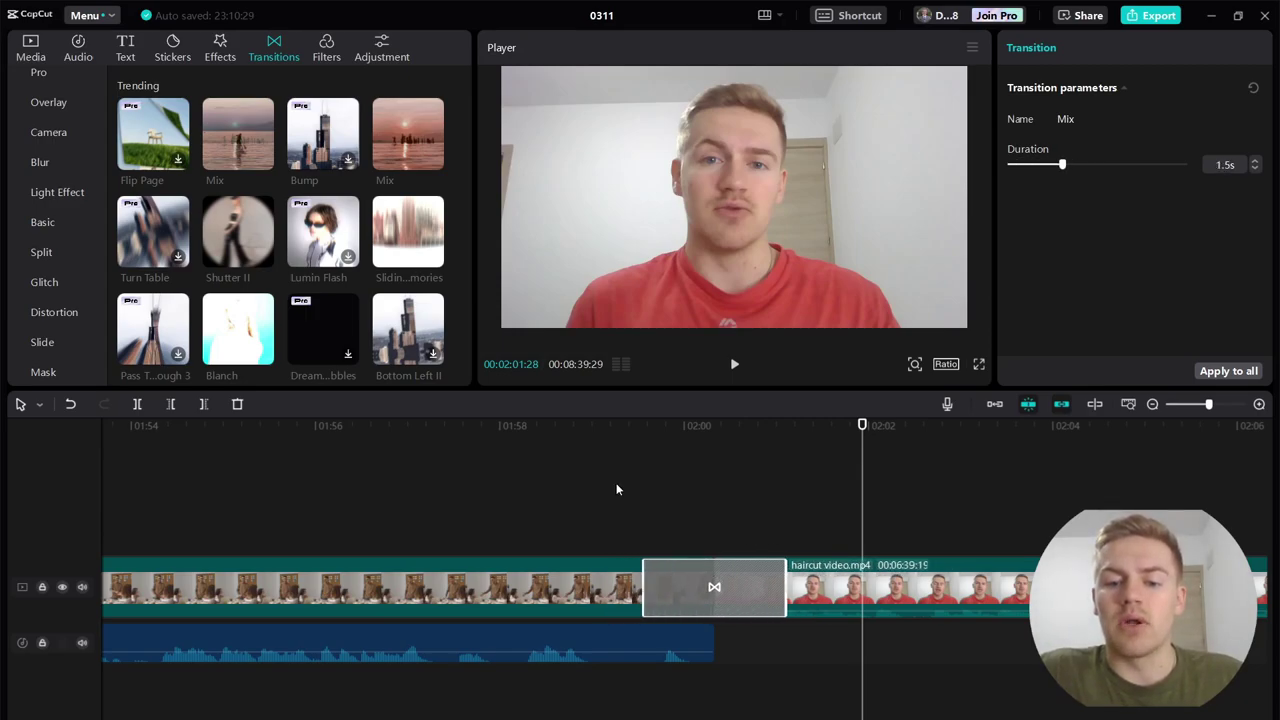
Step: Undo the accidental length change to the earlier transition at the 1:40 cut
ctrl+scroll(511, 540, down, 3)
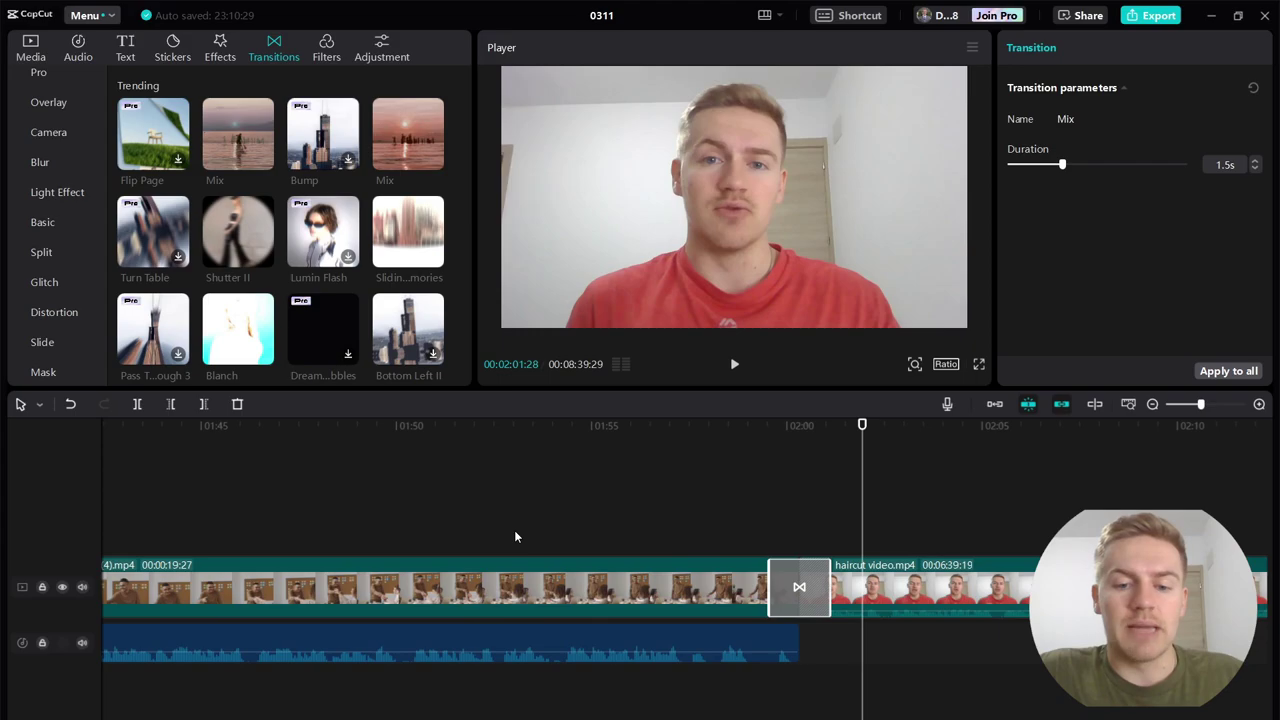
scroll(515, 537, left, 5)
drag(452, 572, 446, 572)
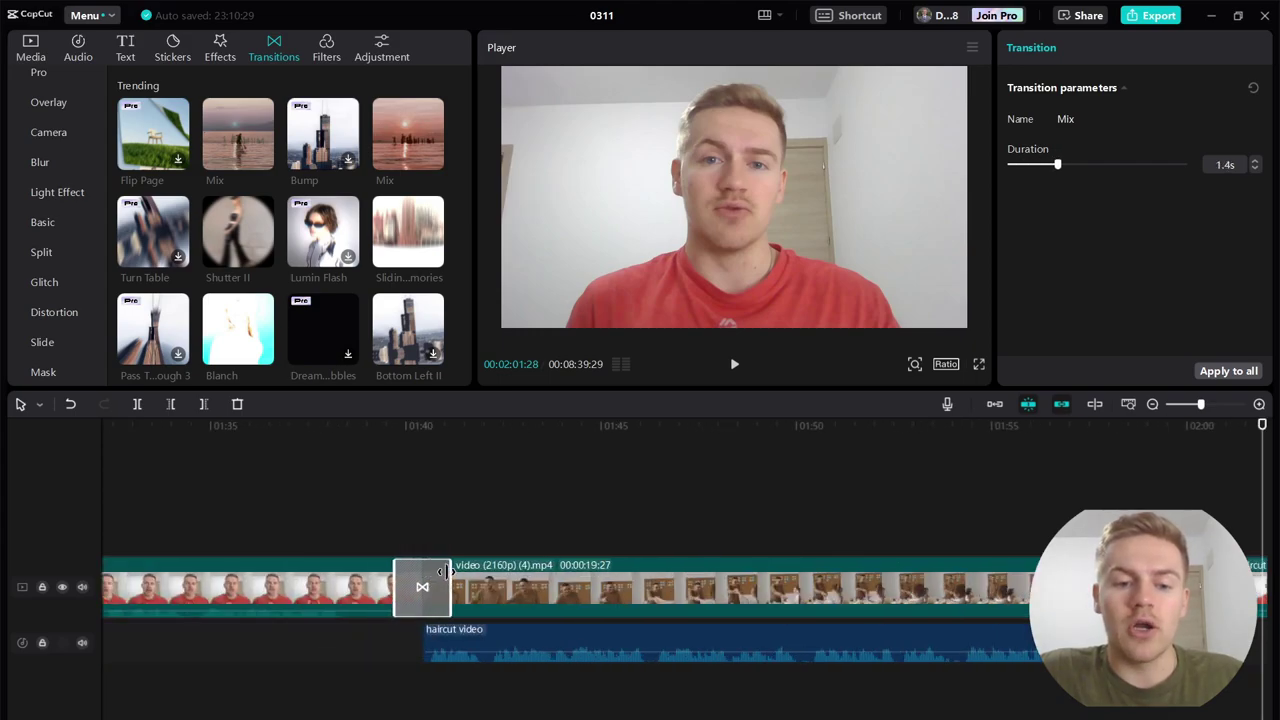
key(ctrl+z)
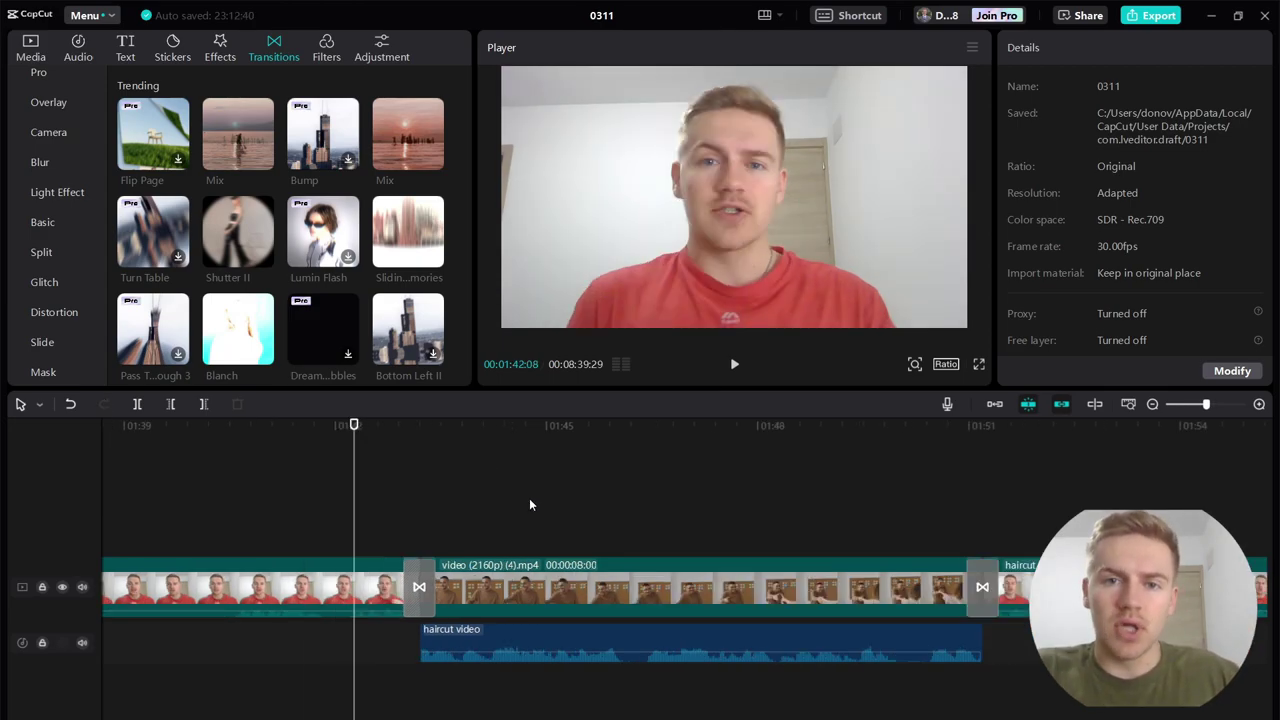
Step: Play and scrub around the new transition to check the cut
key(space)
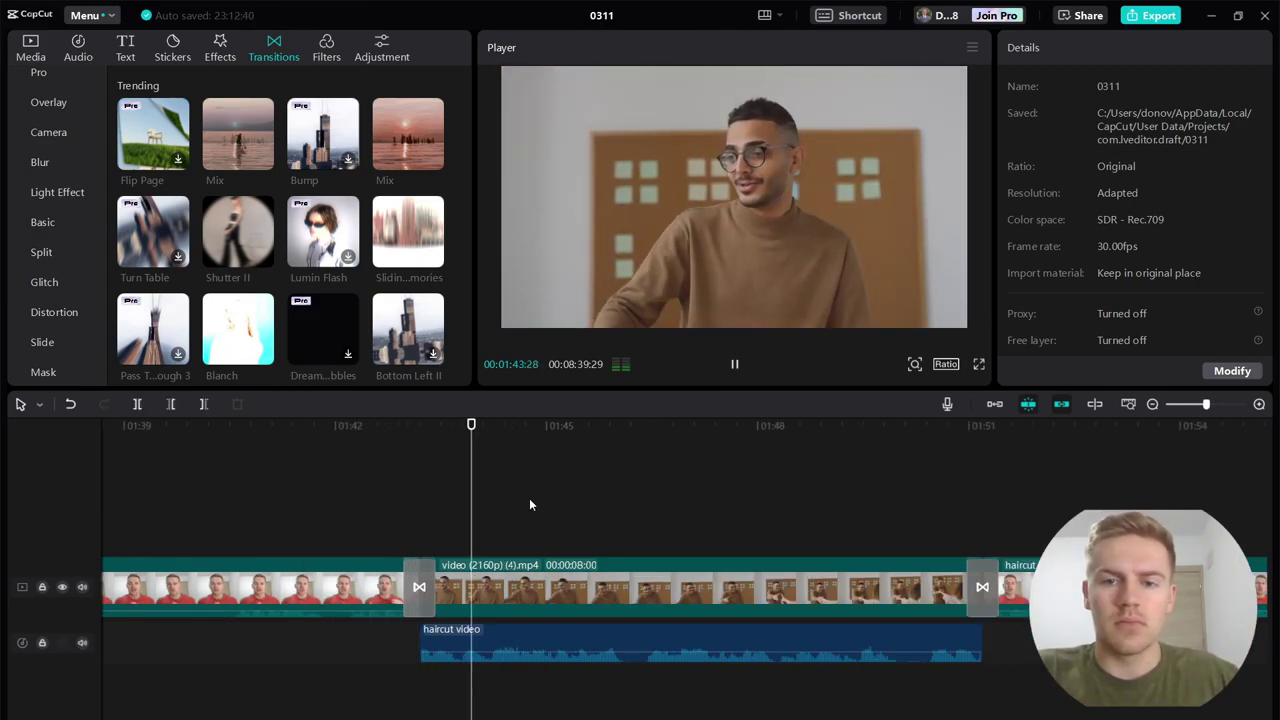
key(space)
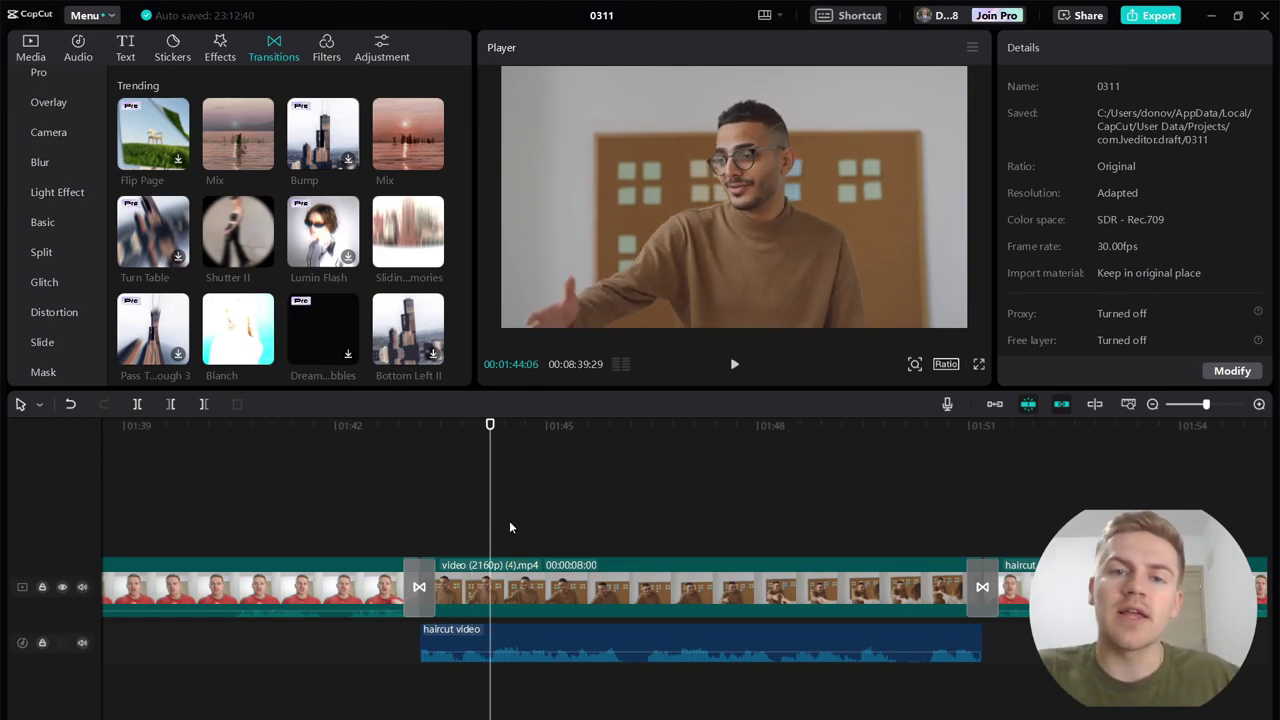
scroll(432, 522, up, 5)
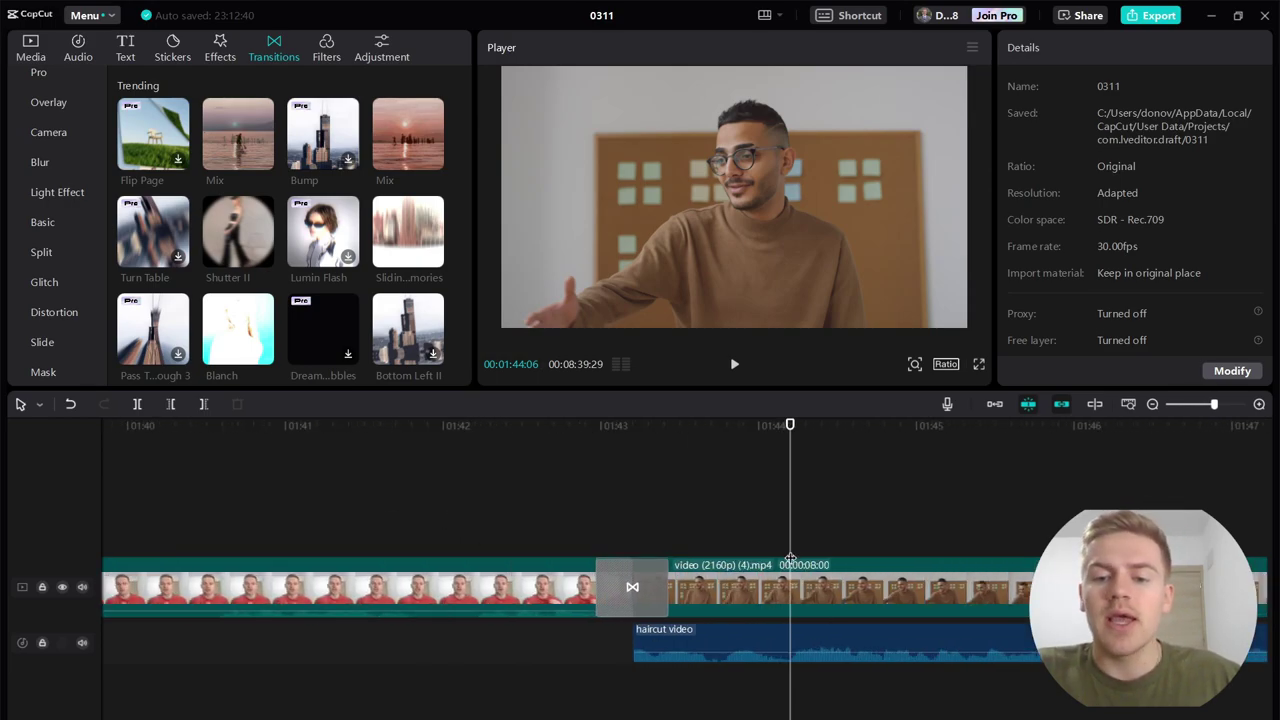
drag(794, 543, 716, 545)
mouse_move(618, 549)
mouse_down()
mouse_move(603, 550)
mouse_move(640, 552)
mouse_move(597, 555)
mouse_move(716, 479)
mouse_move(617, 520)
mouse_move(622, 540)
mouse_up()
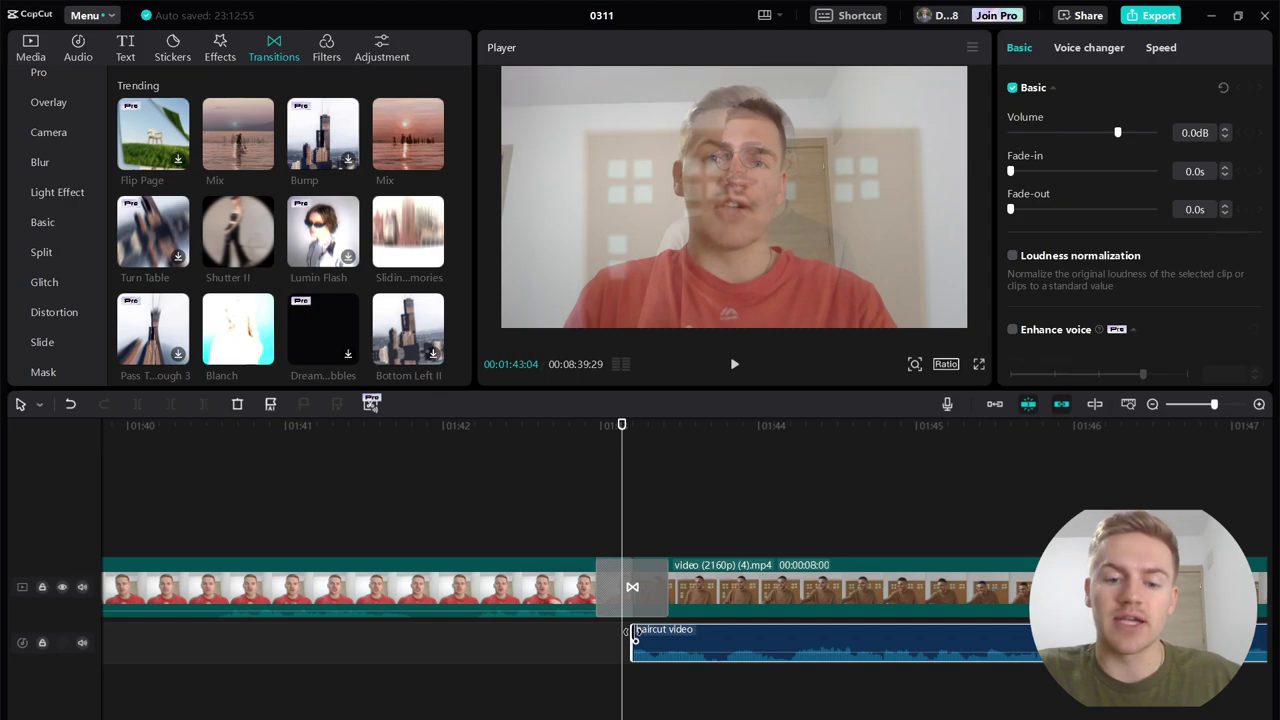
Step: Trim the start of the haircut video audio later and play back to check it
drag(630, 632, 667, 632)
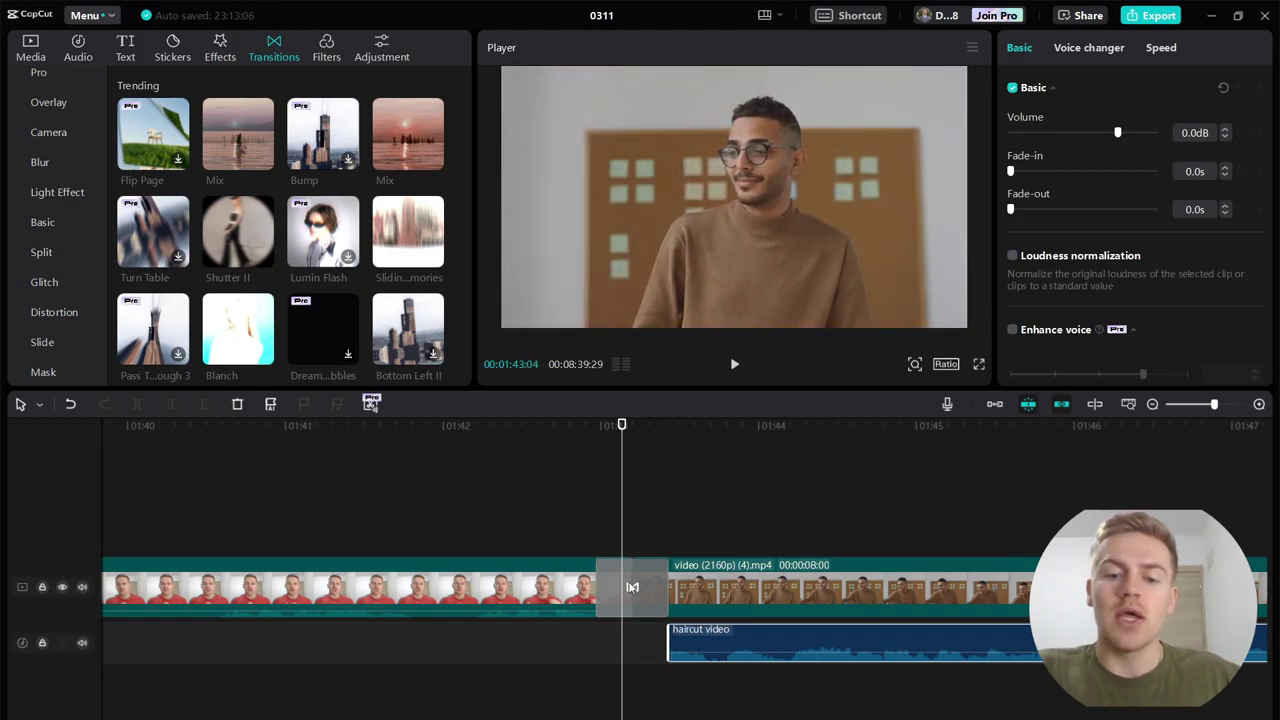
click(522, 519)
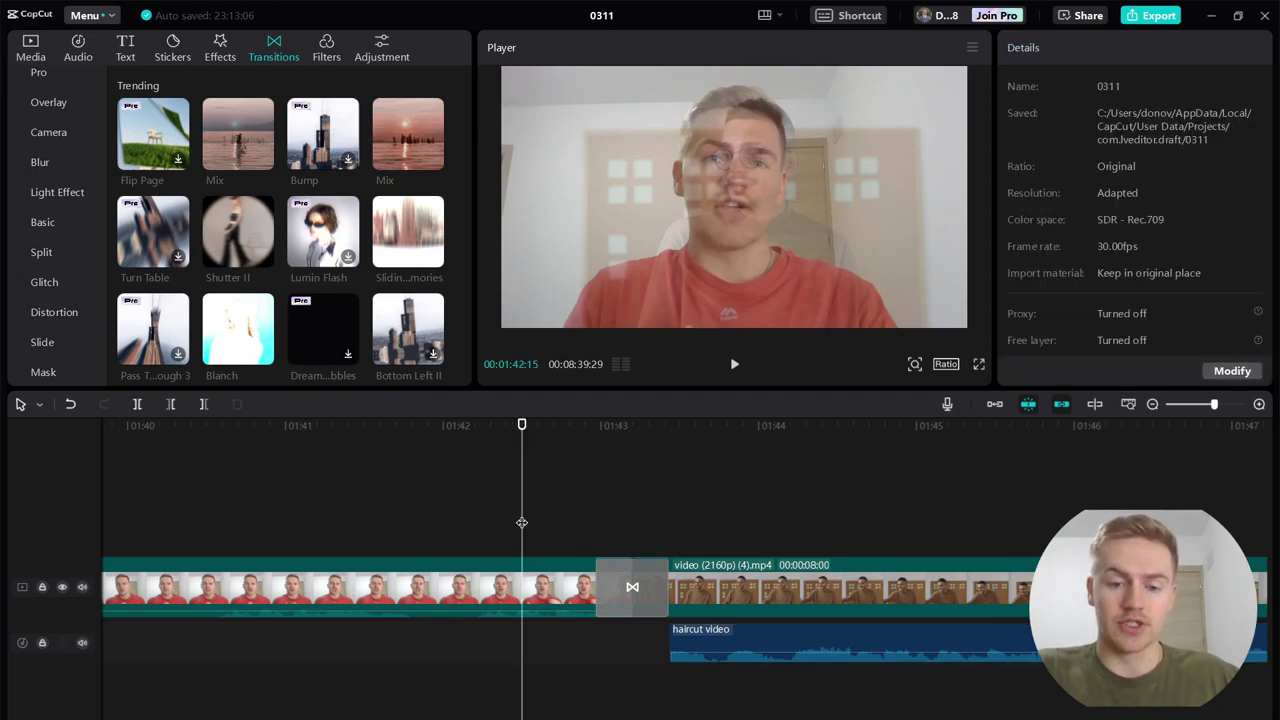
key(space)
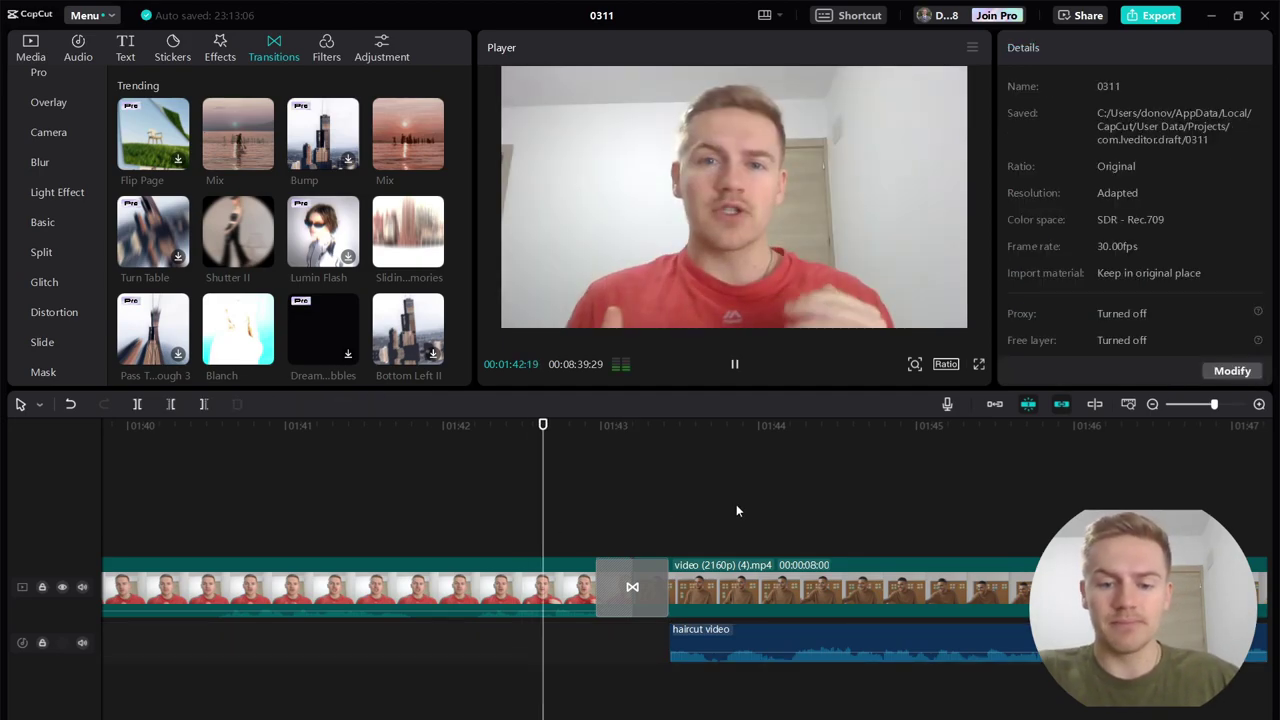
key(space)
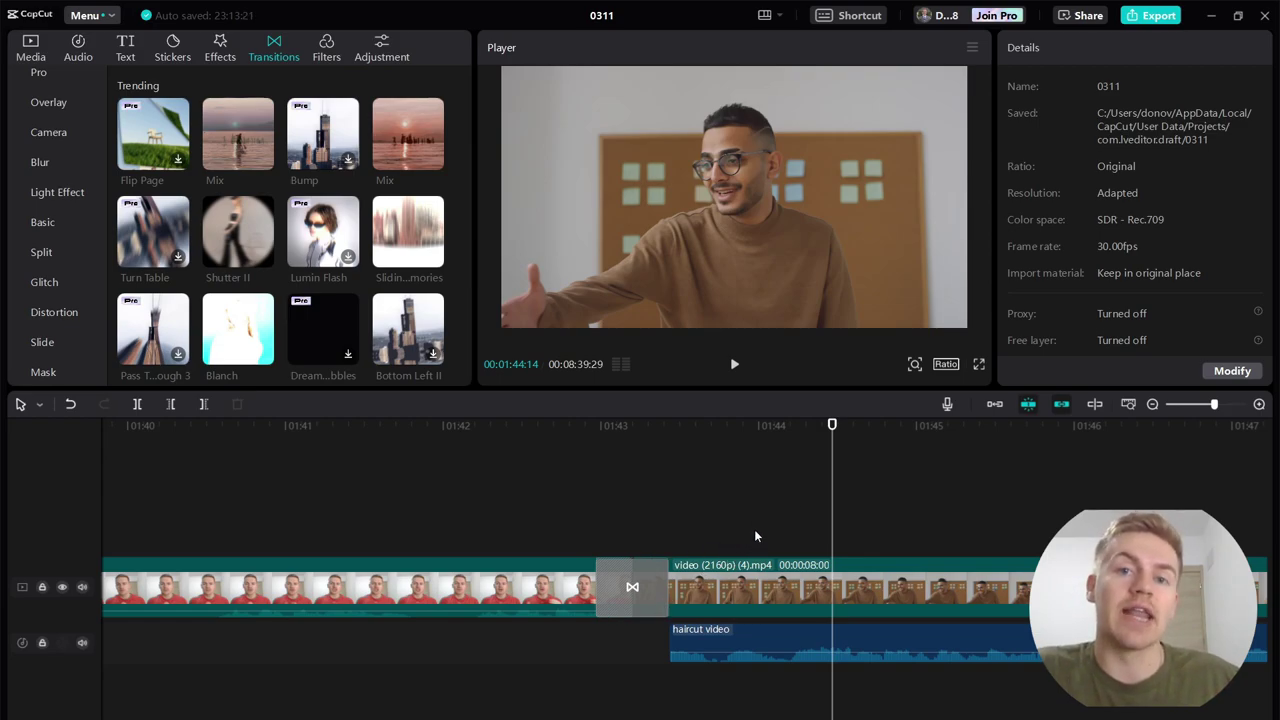
Step: Trim the end of the haircut audio clip slightly and replay the end of the B-roll section
scroll(975, 500, right, 5)
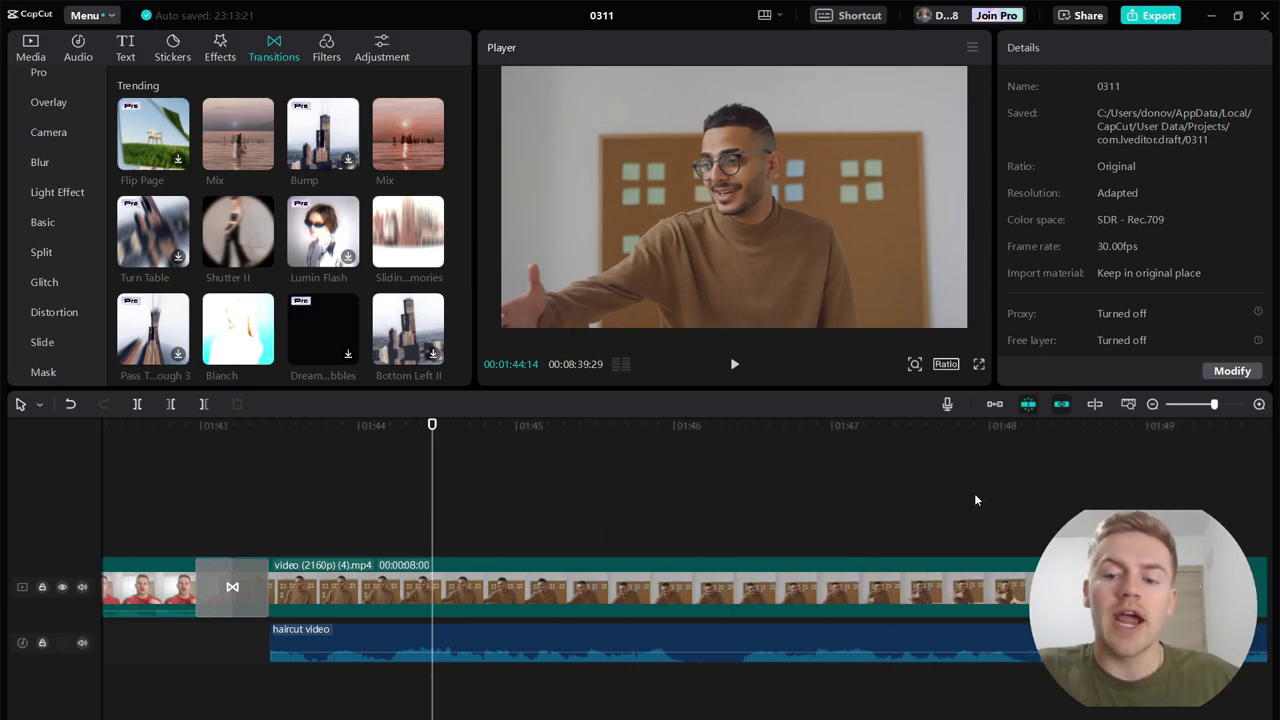
scroll(975, 500, right, 8)
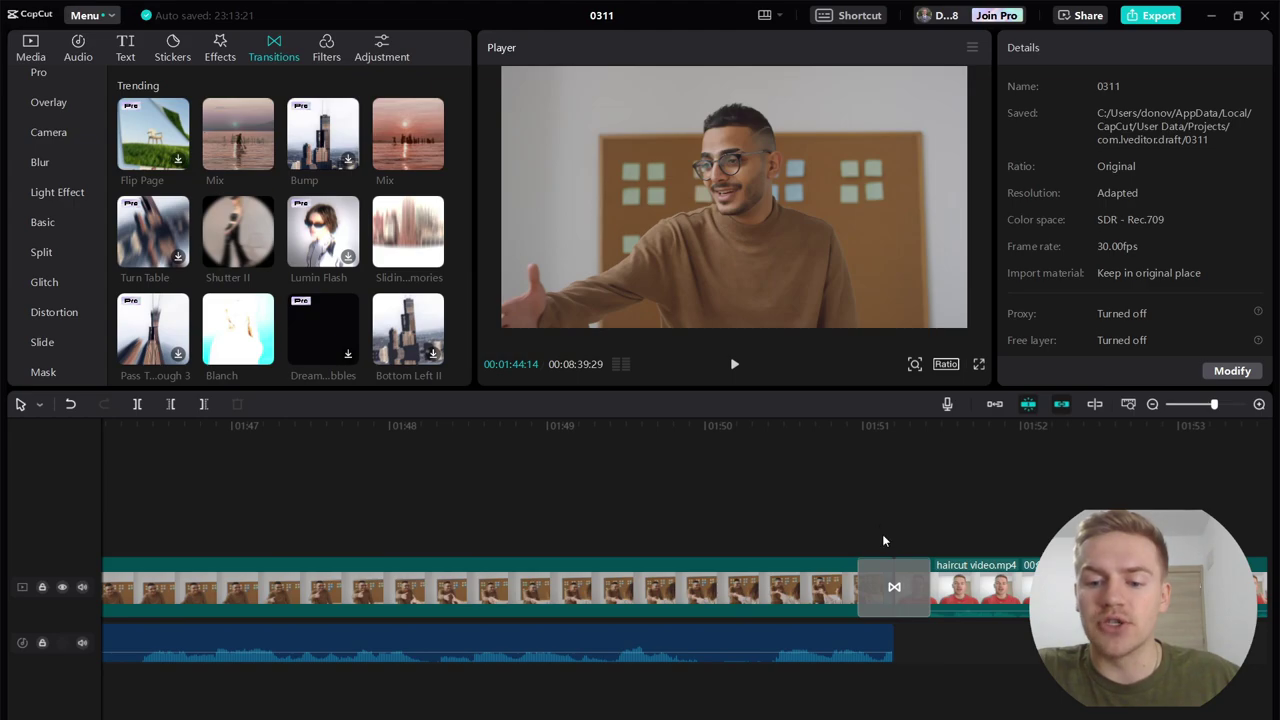
click(880, 643)
drag(892, 641, 857, 637)
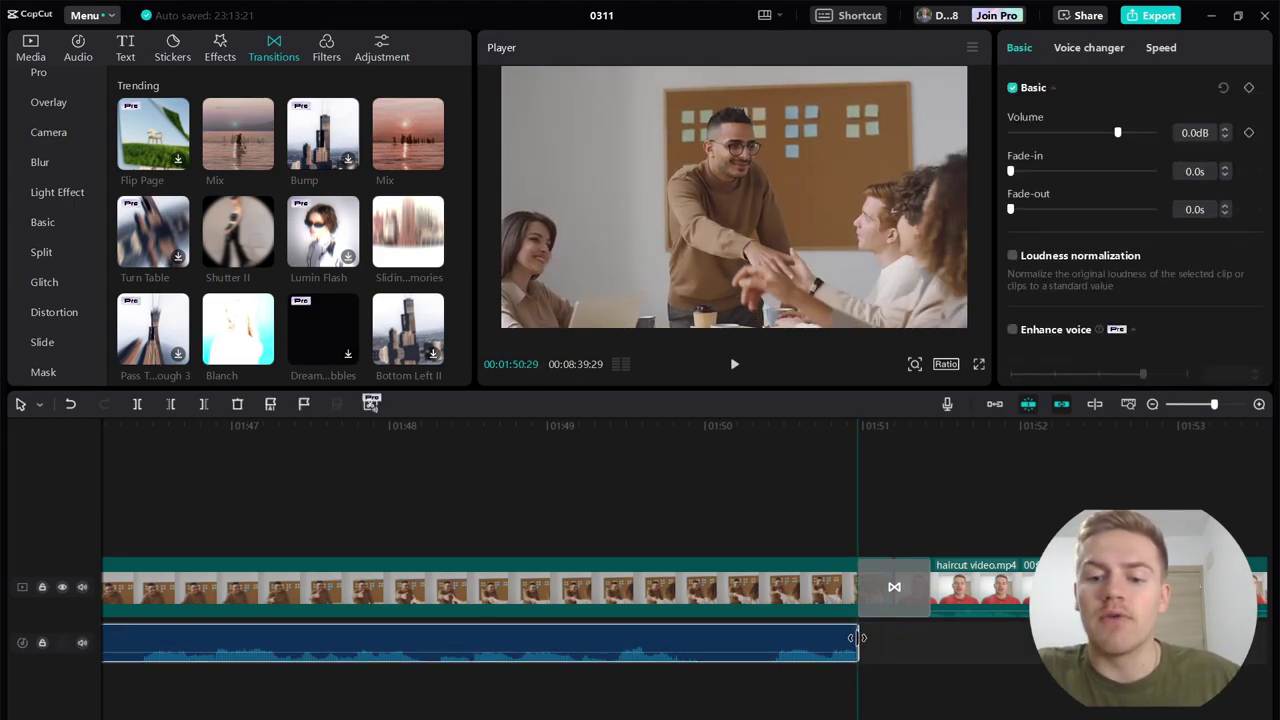
click(797, 521)
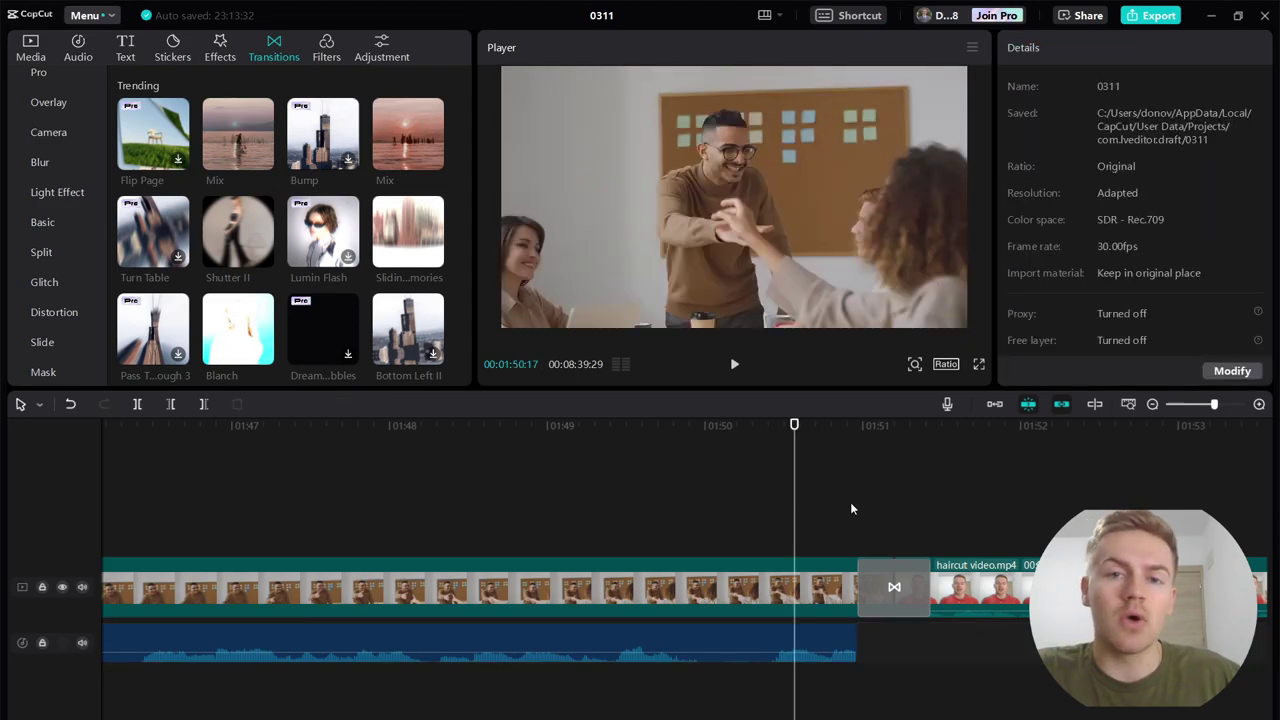
key(space)
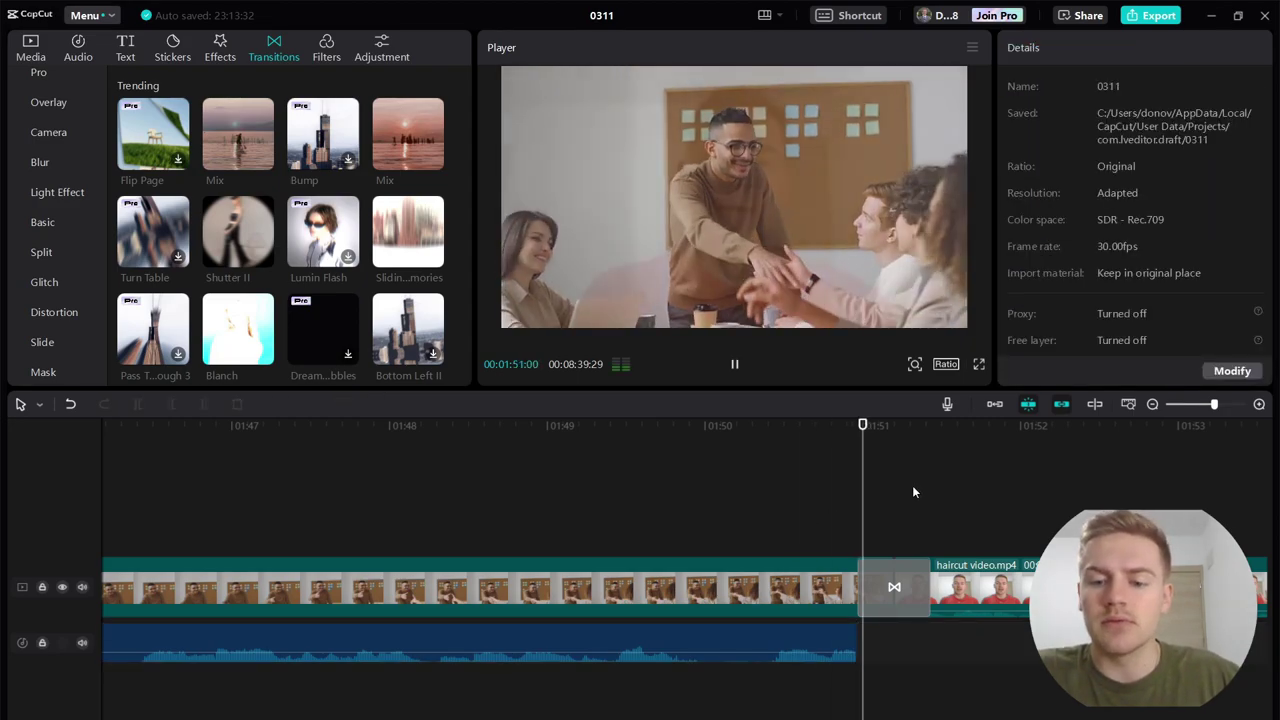
key(space)
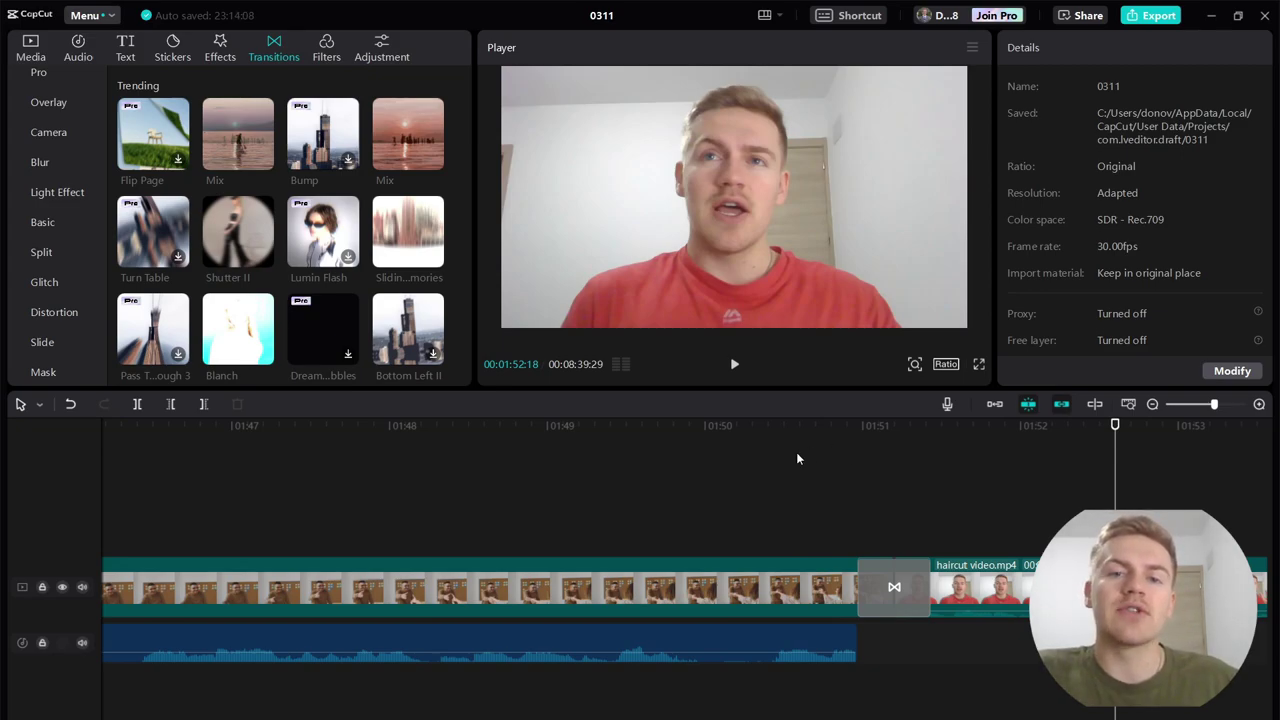
Step: Park the playhead near 01:42, just before the B-roll insert
scroll(780, 499, down, 1)
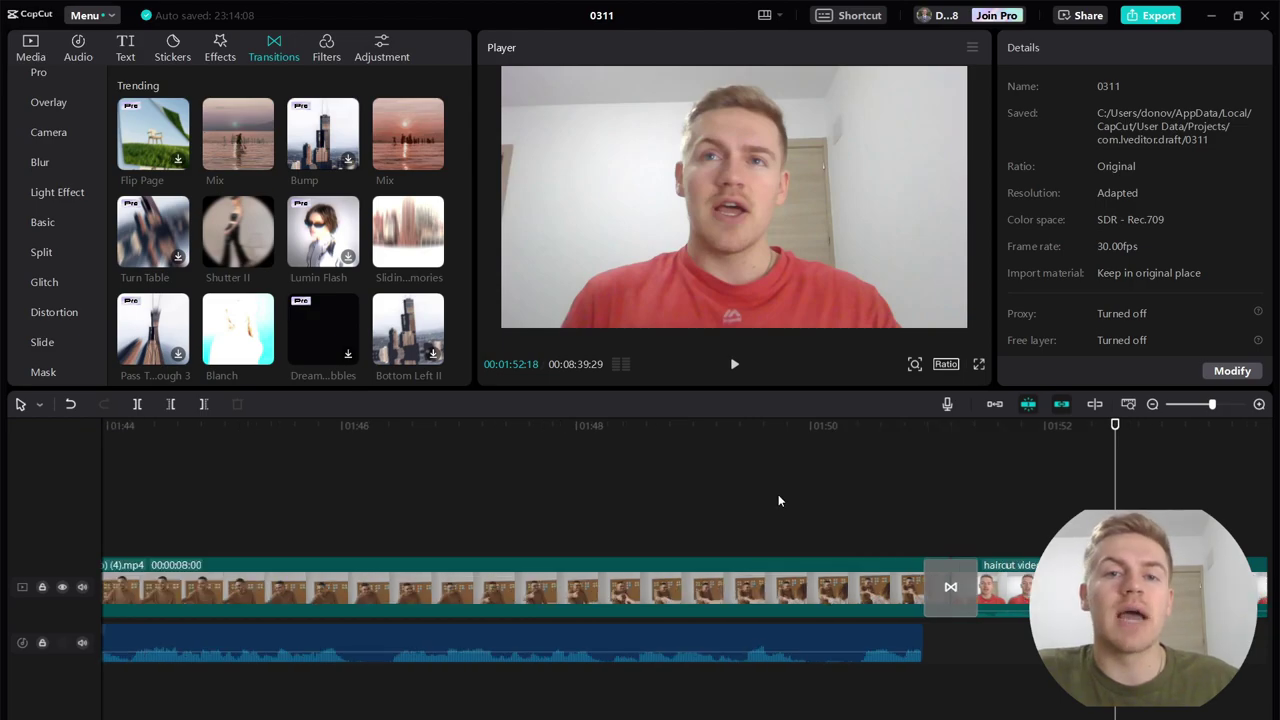
scroll(778, 497, up, 5)
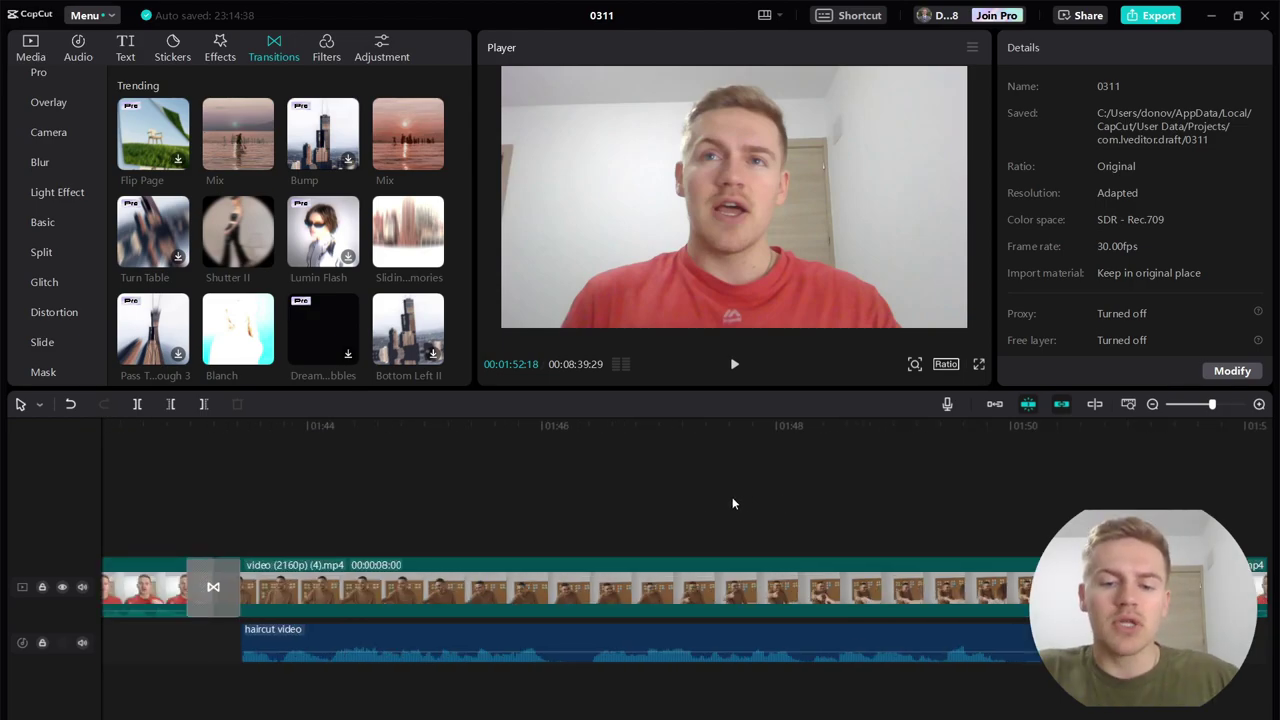
scroll(696, 502, up, 1)
scroll(697, 509, up, 1)
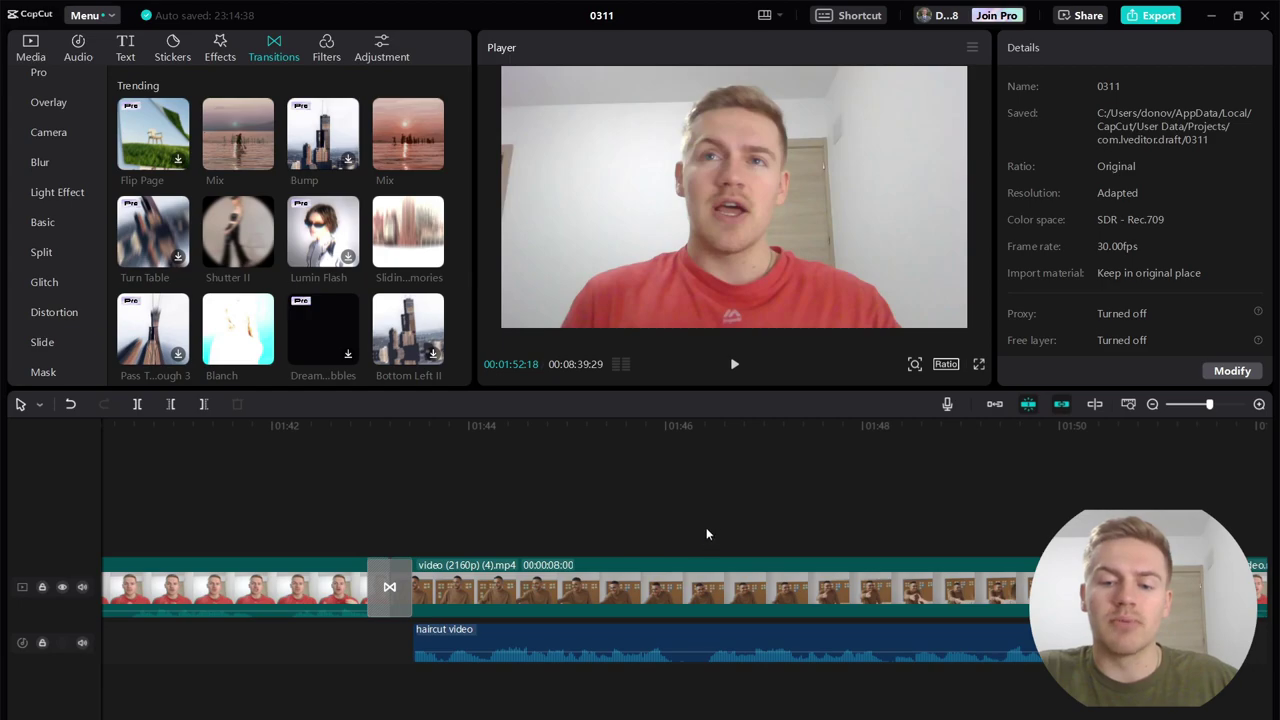
click(338, 518)
scroll(684, 511, down, 4)
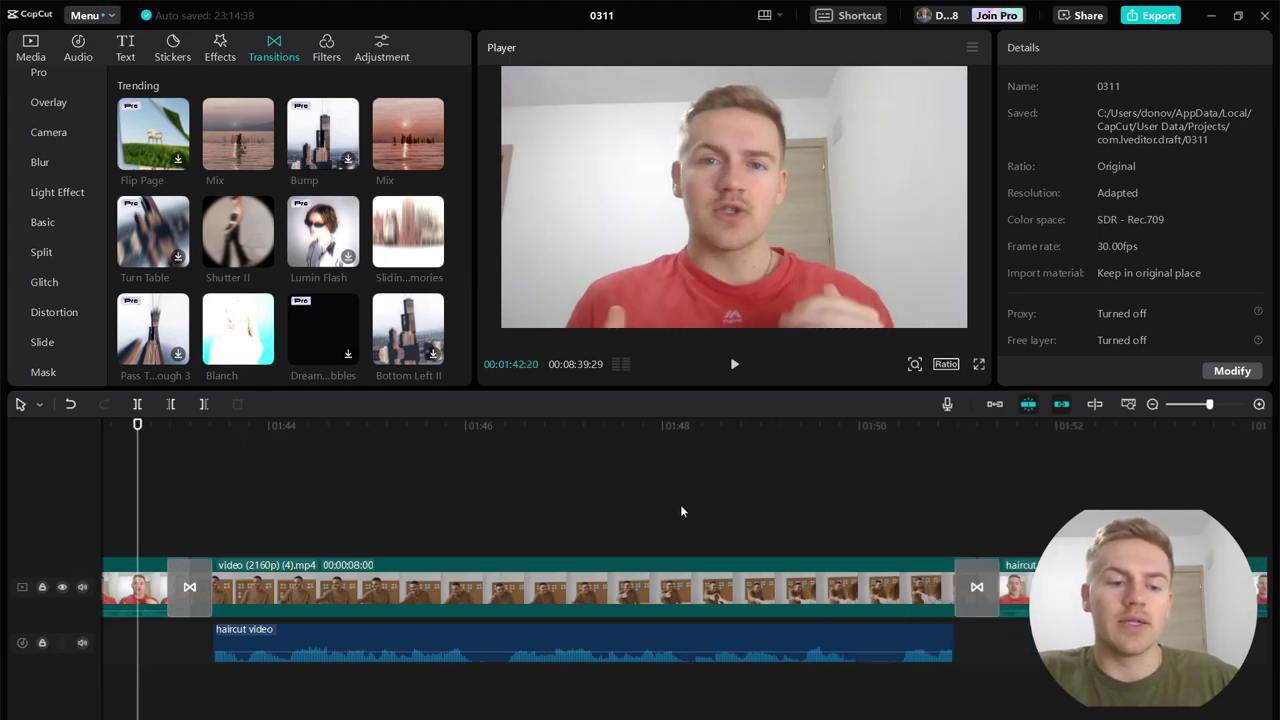
key(space)
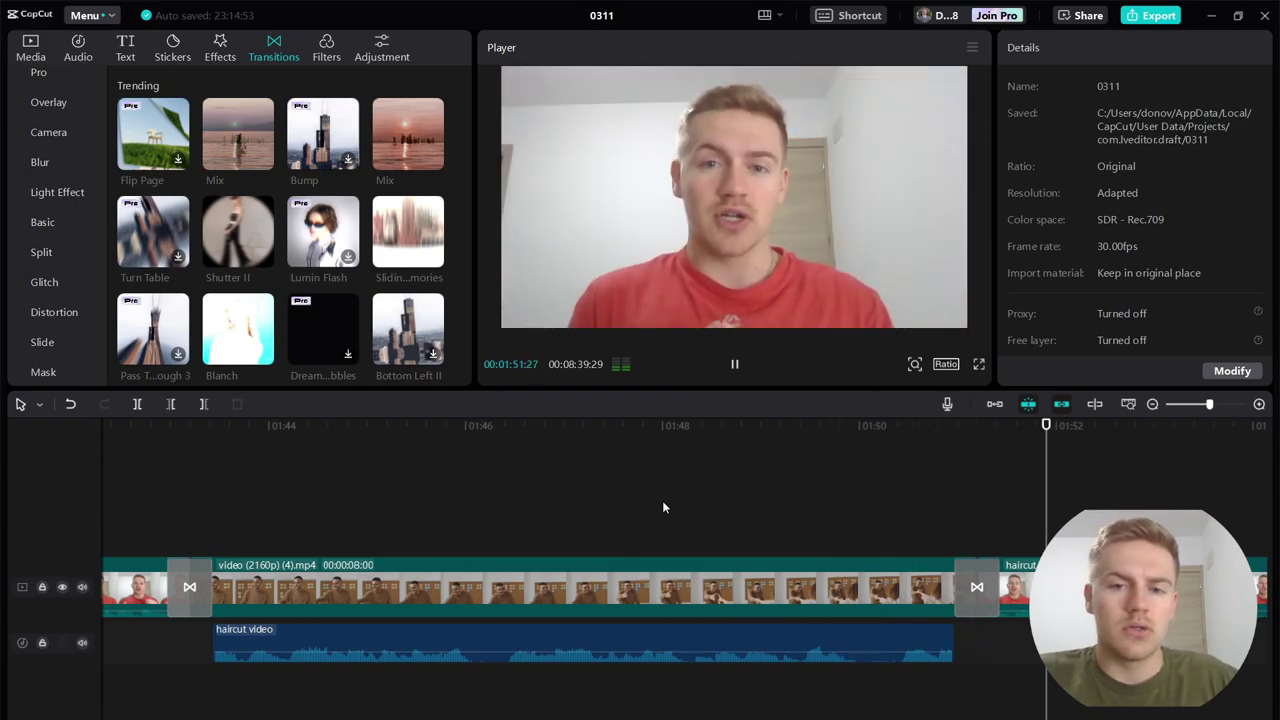
key(space)
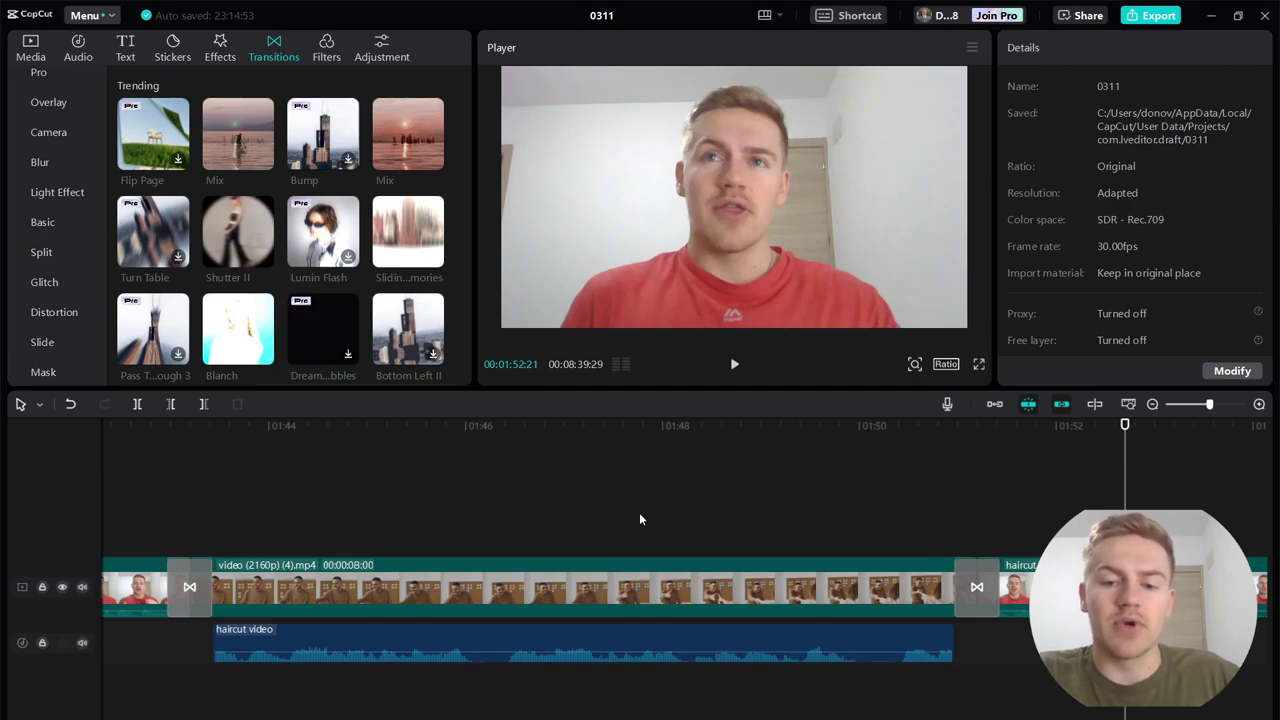
scroll(604, 481, down, 1)
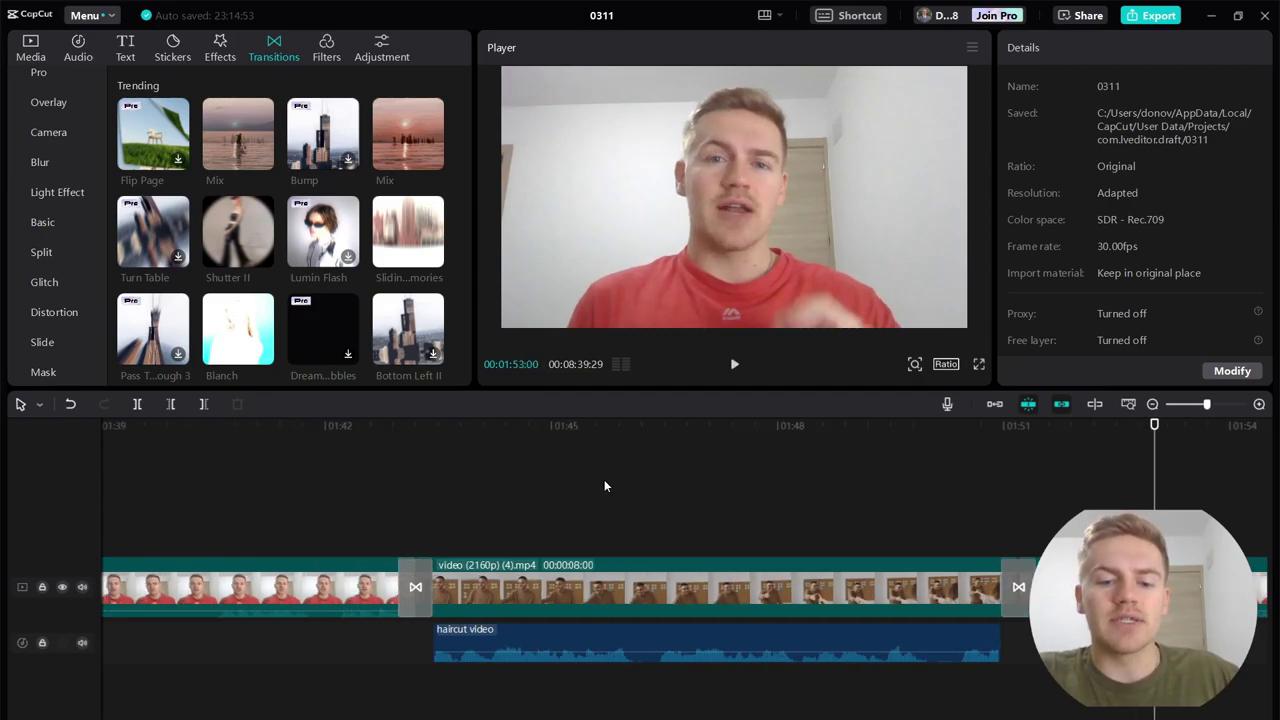
click(361, 514)
drag(362, 511, 383, 510)
click(670, 496)
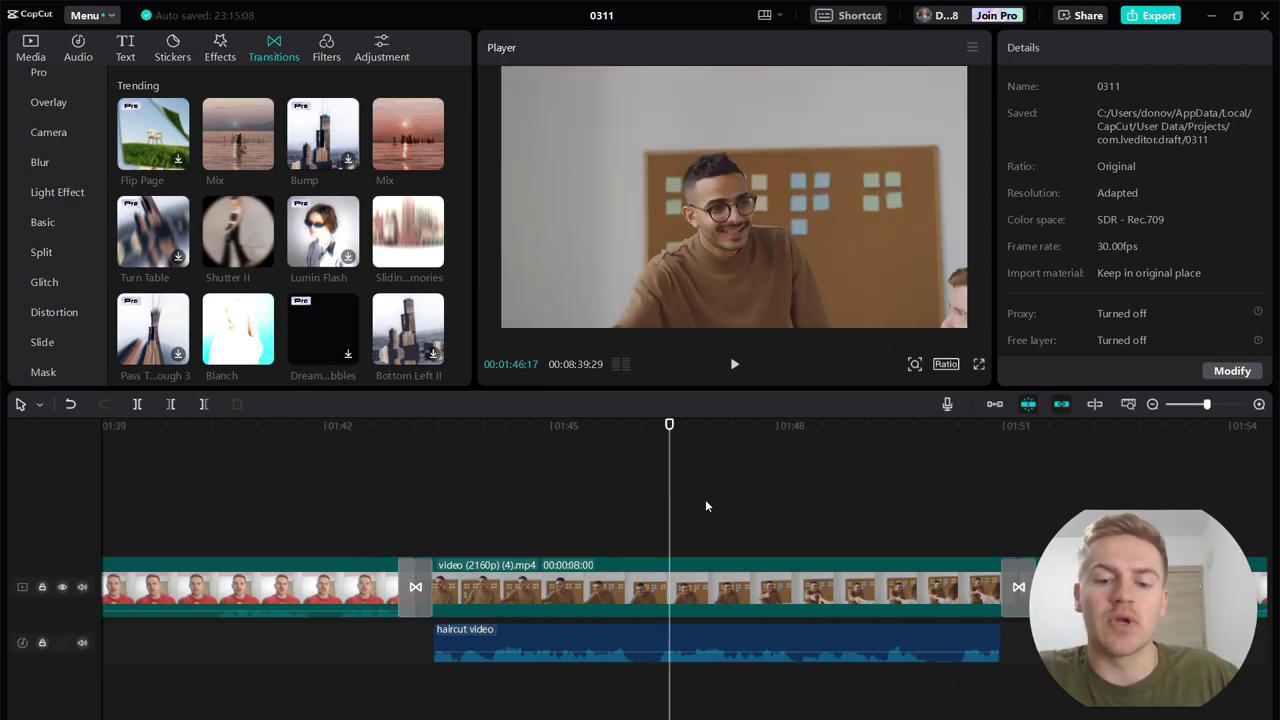
mouse_move(664, 520)
mouse_down()
mouse_move(529, 523)
mouse_move(659, 515)
mouse_up()
scroll(350, 510, left, 3)
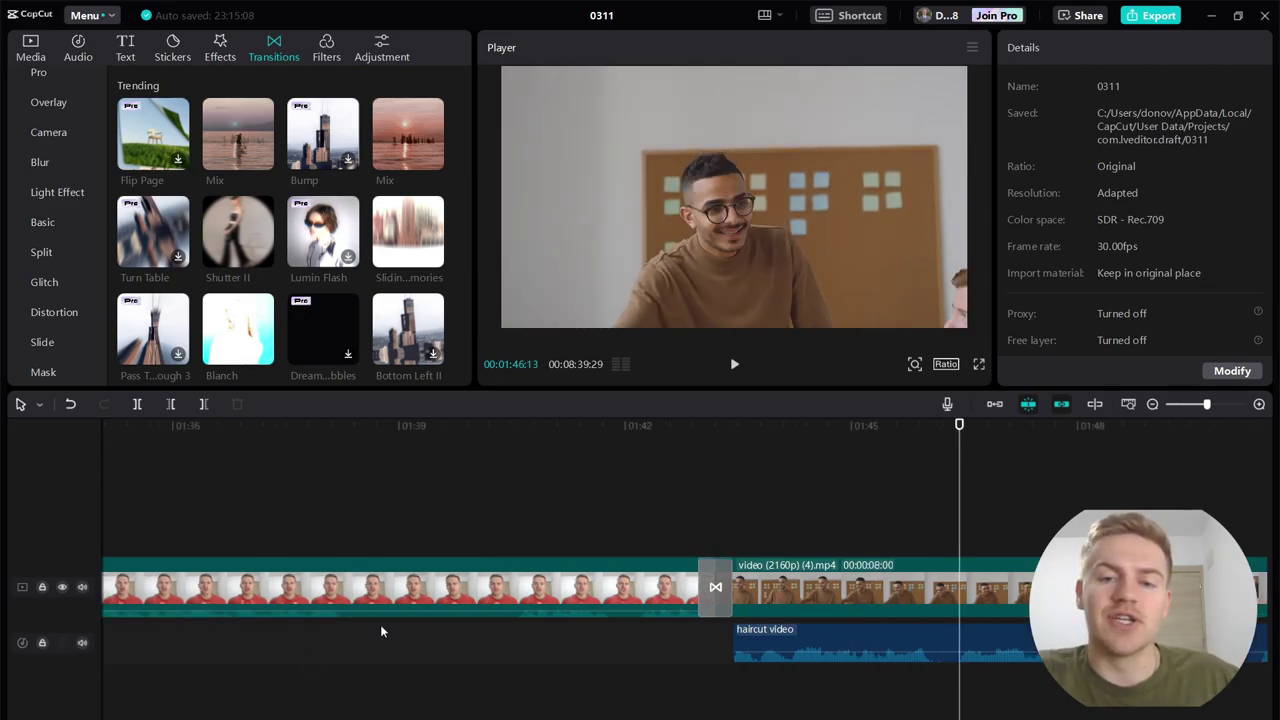
scroll(662, 465, right, 3)
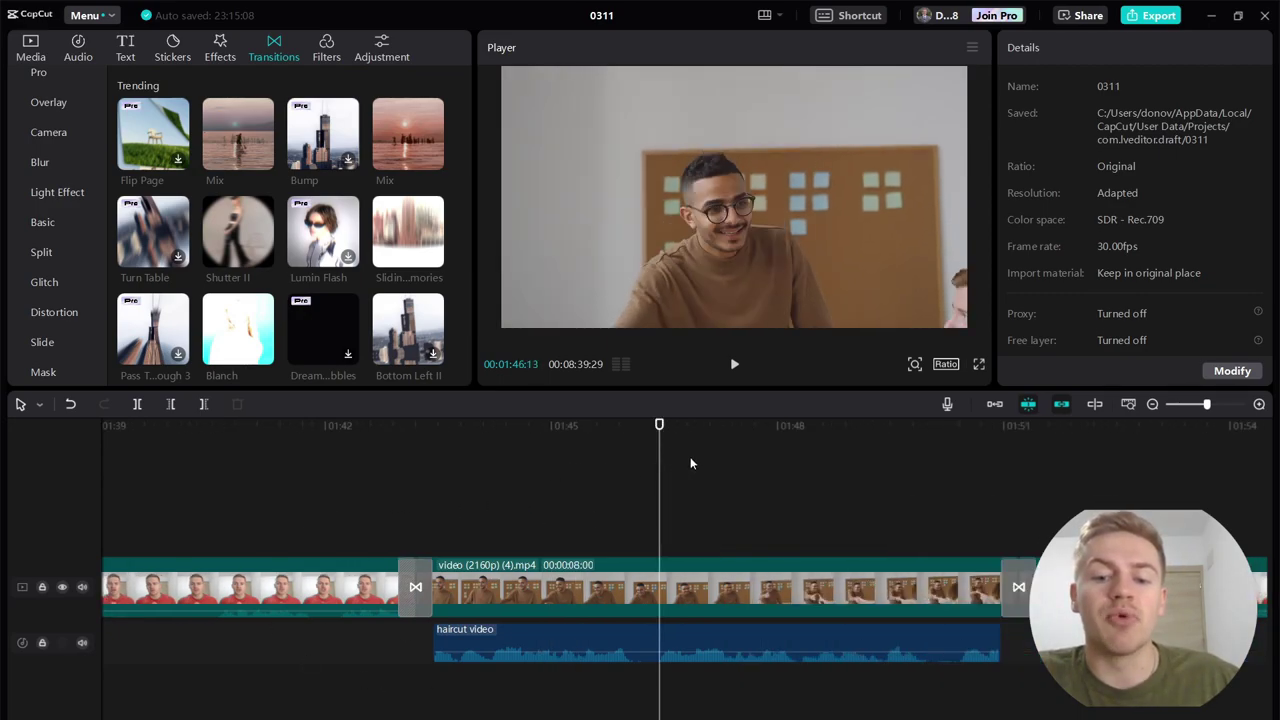
click(305, 512)
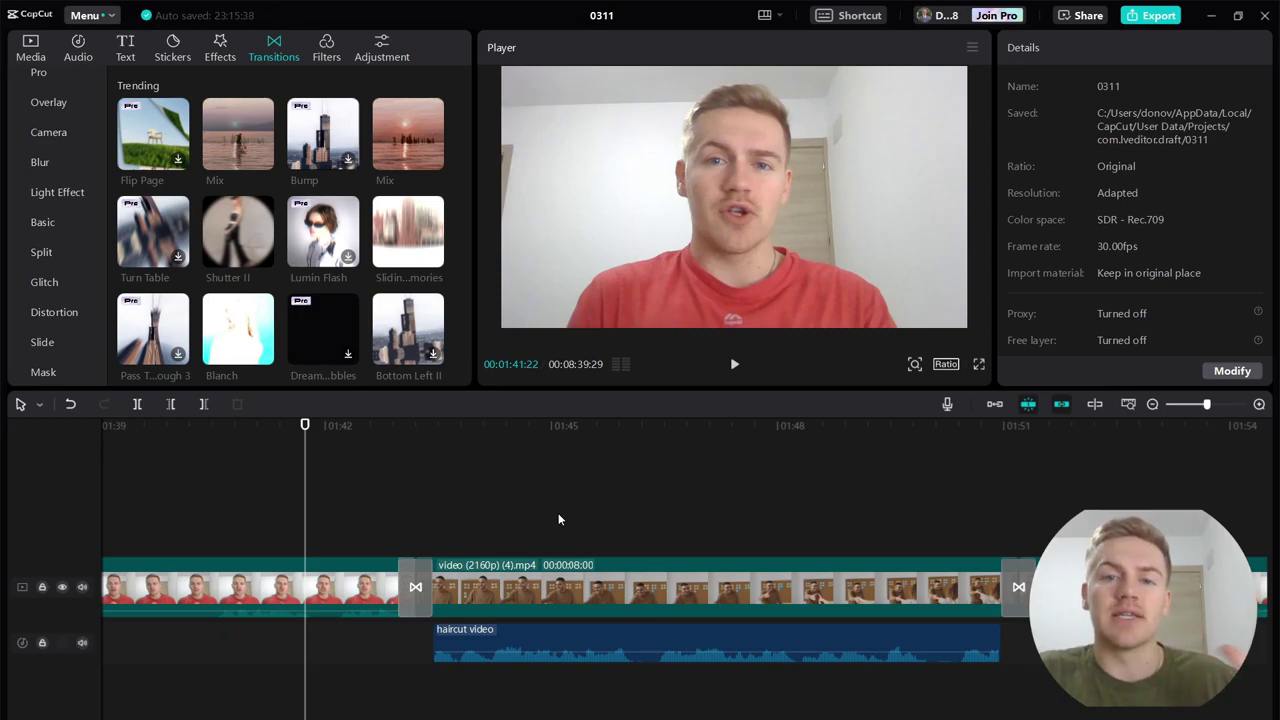
ctrl+scroll(779, 474, down, 5)
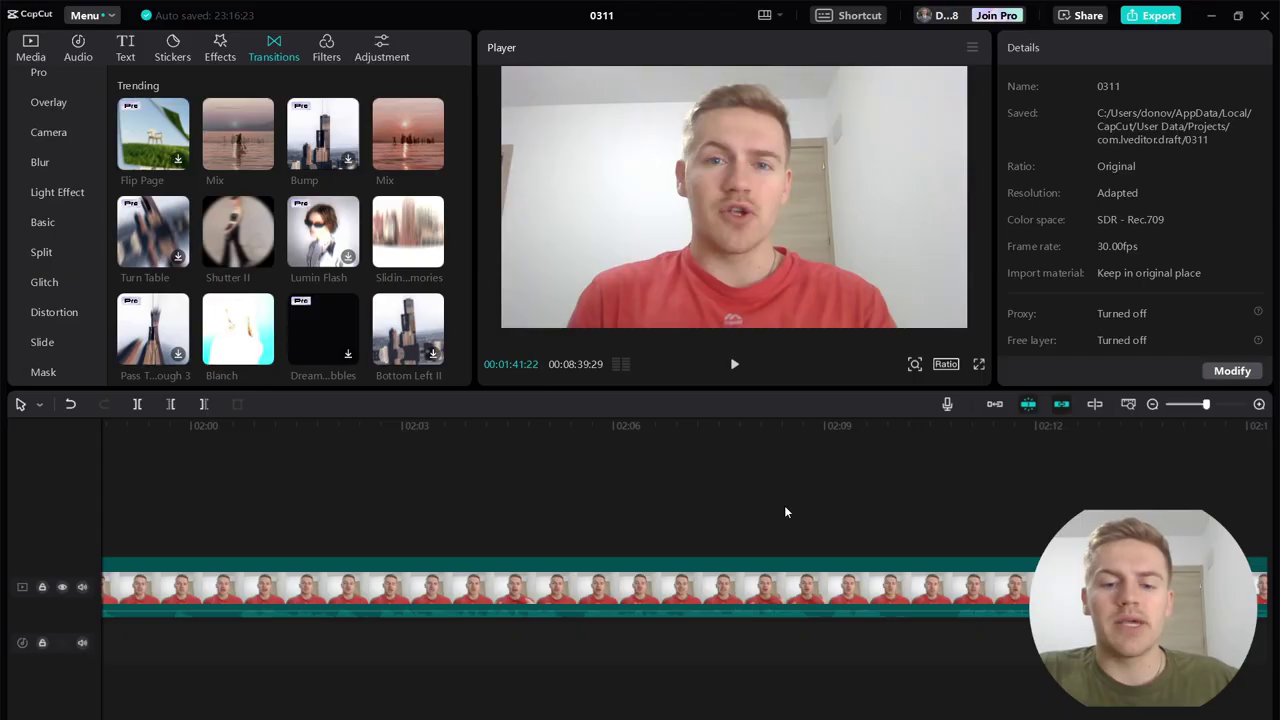
scroll(785, 511, right, 2)
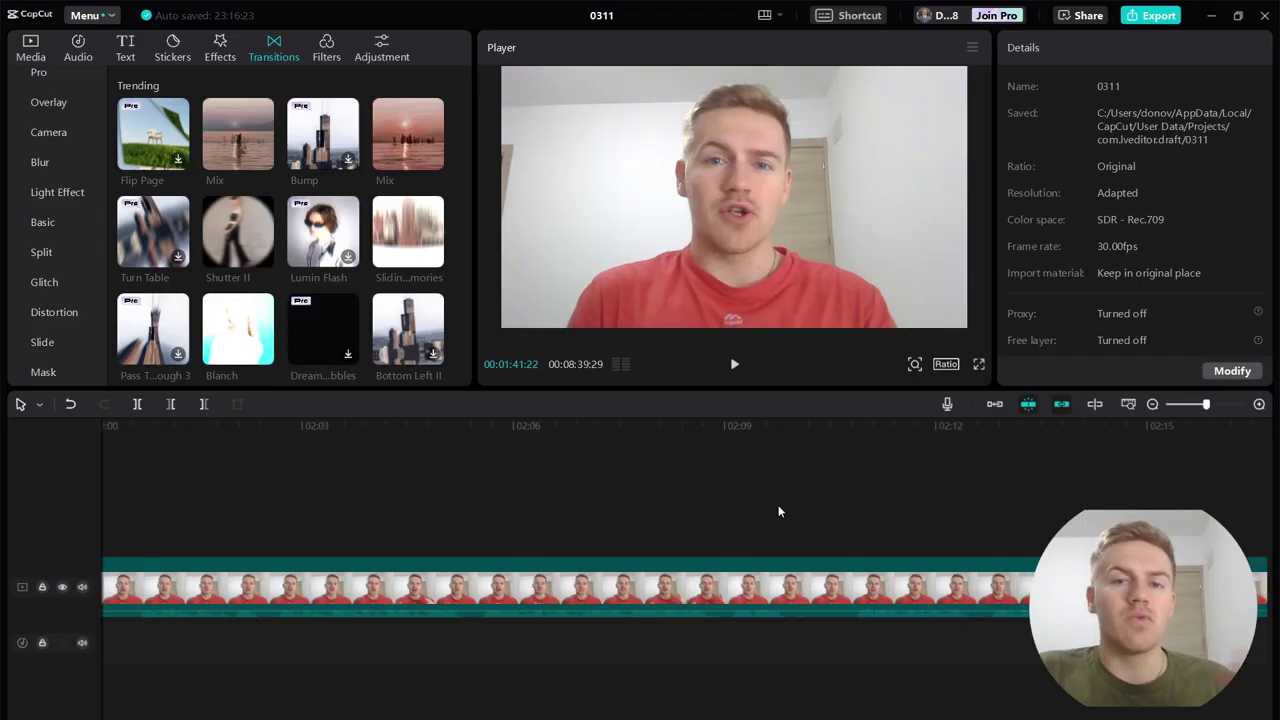
Step: Add the 2160p B-roll above the main track and trim it to span 02:06–02:10
click(530, 531)
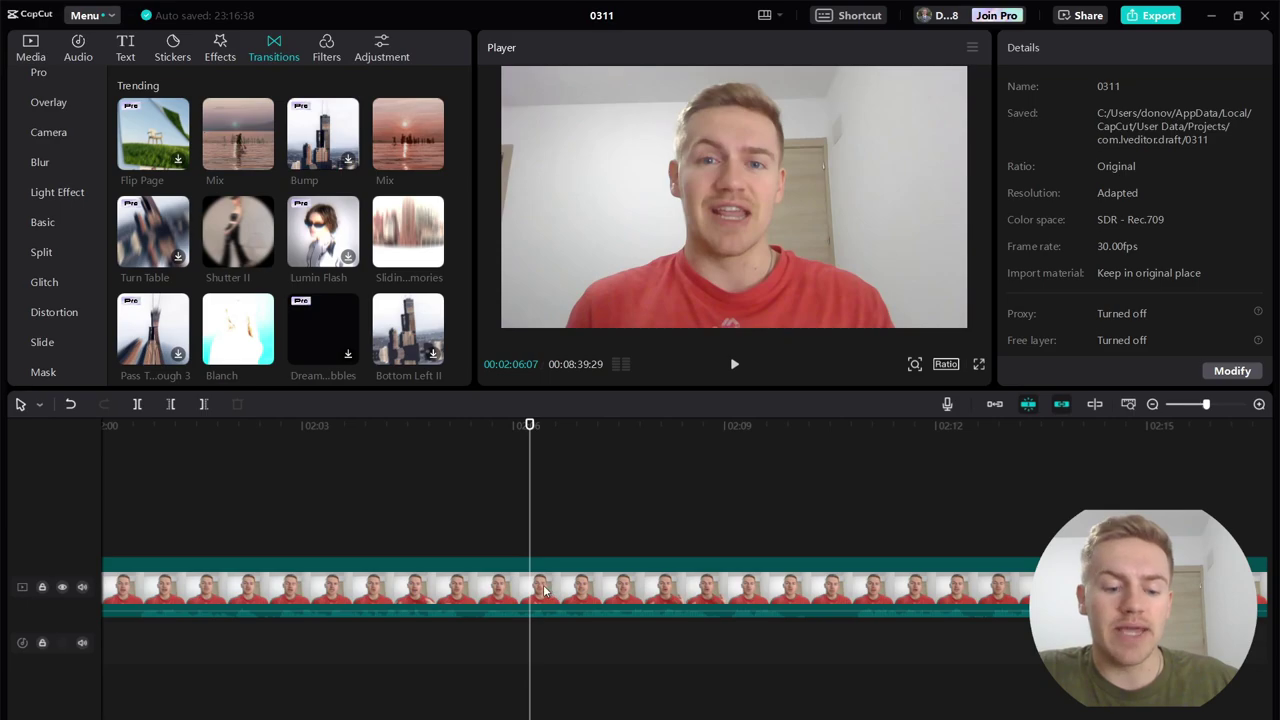
click(546, 590)
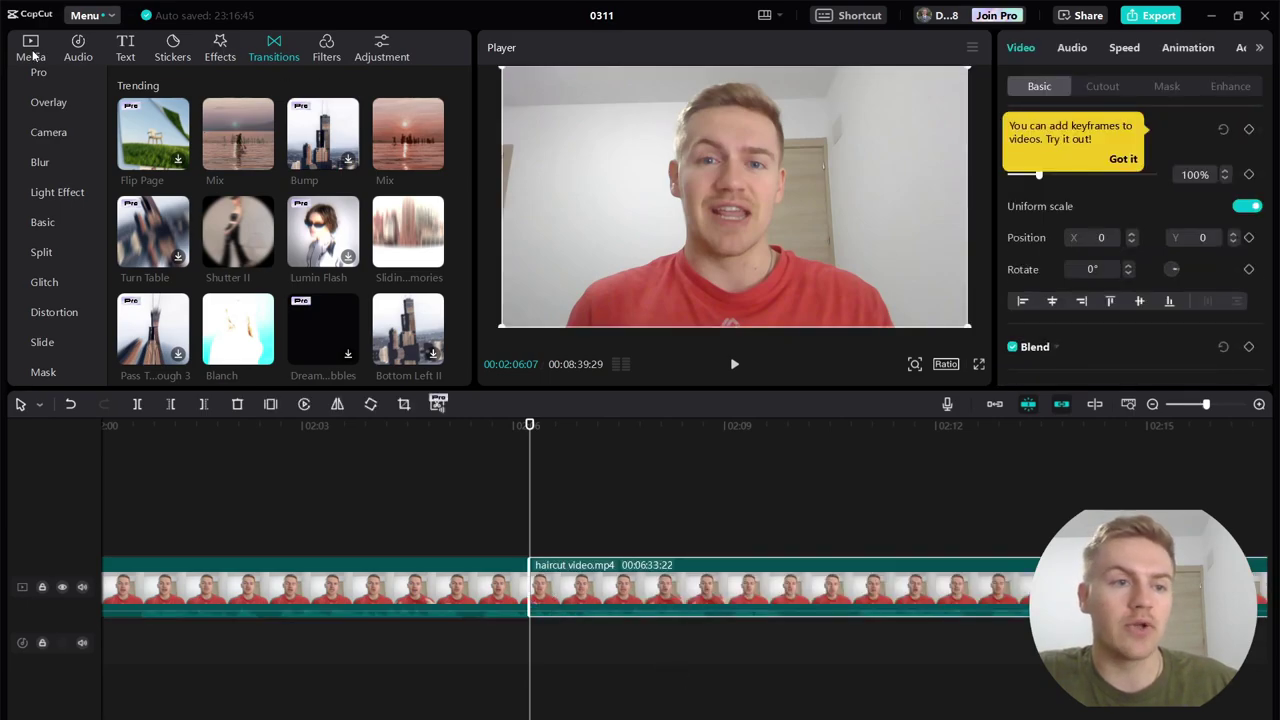
click(31, 48)
drag(281, 192, 307, 521)
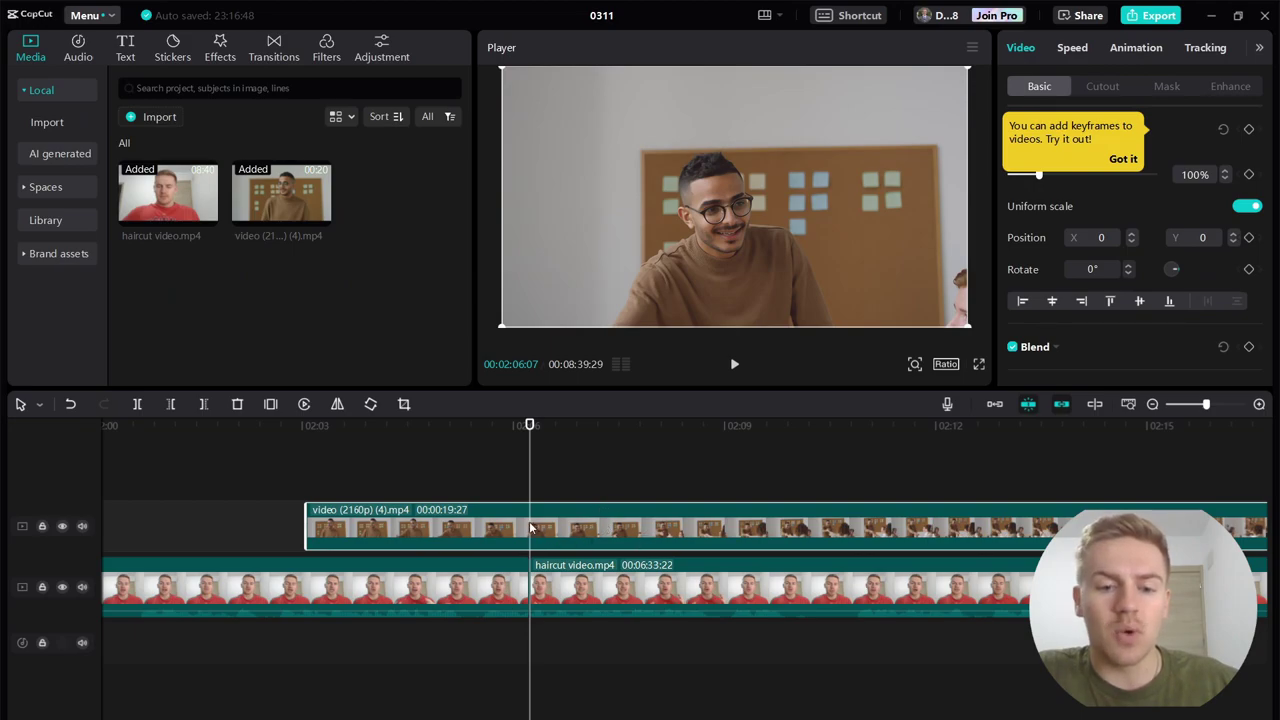
key(ctrl+b)
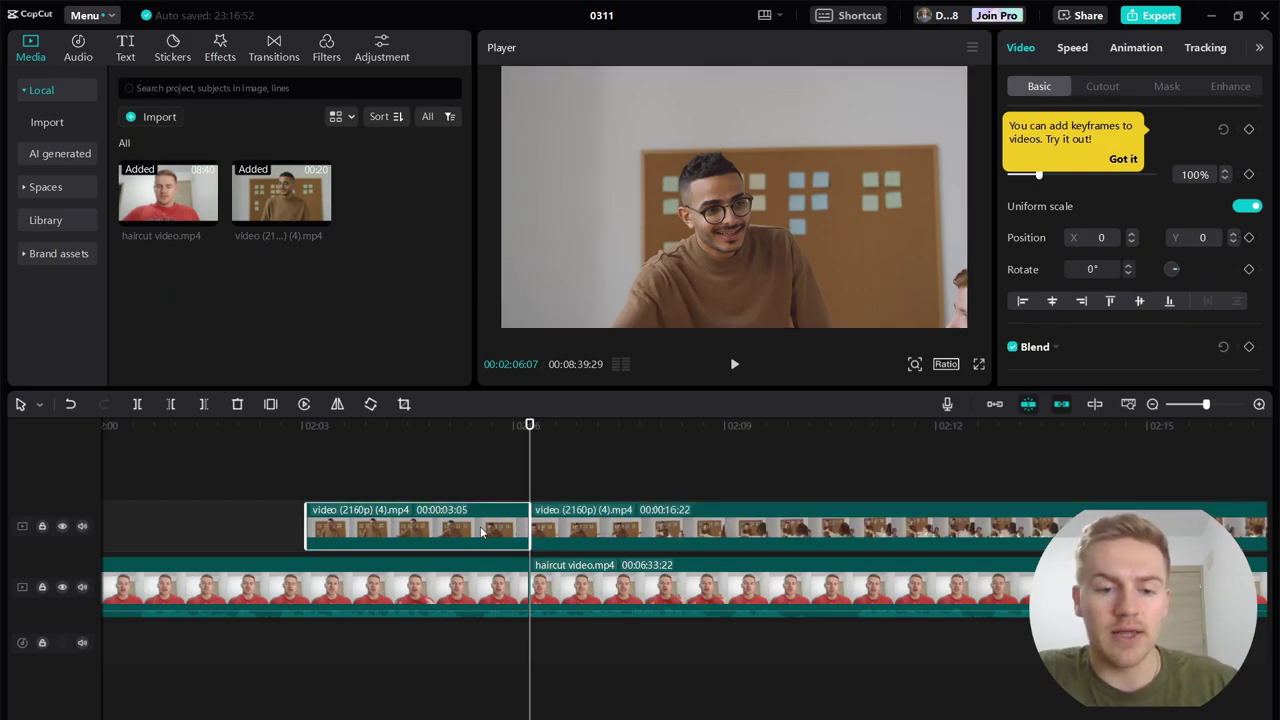
key(Delete)
click(809, 468)
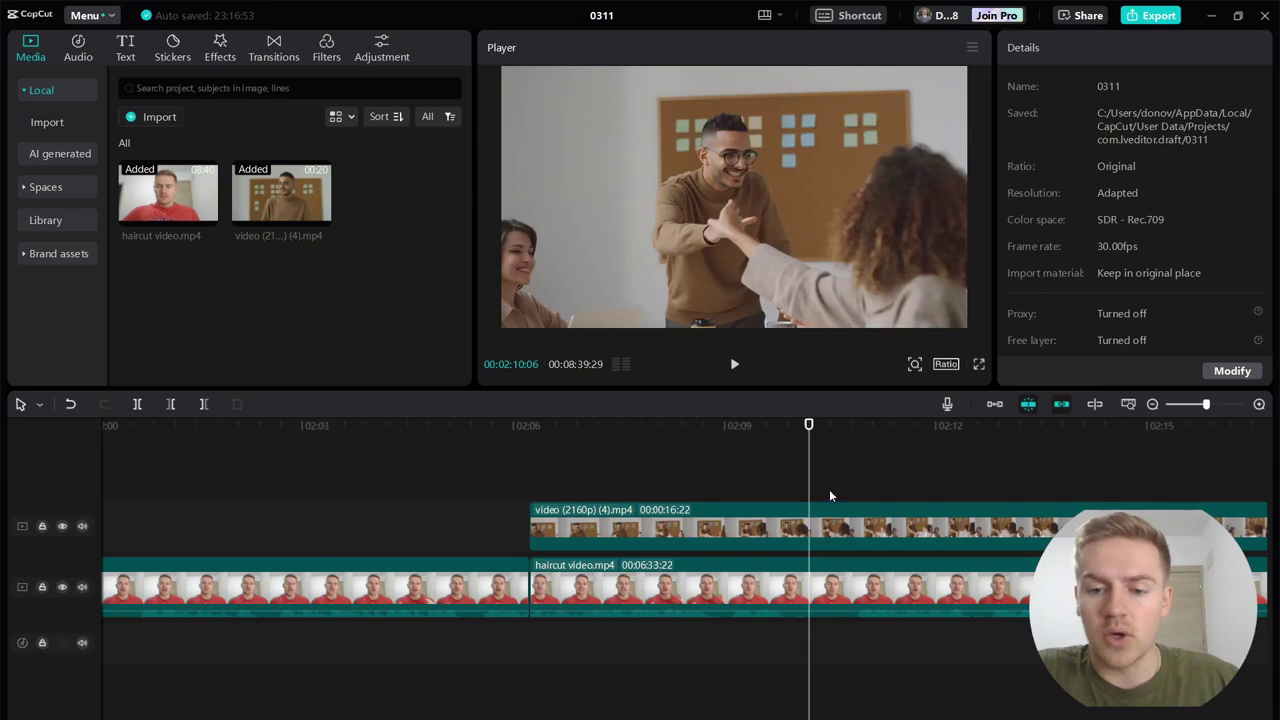
click(815, 521)
key(ctrl+b)
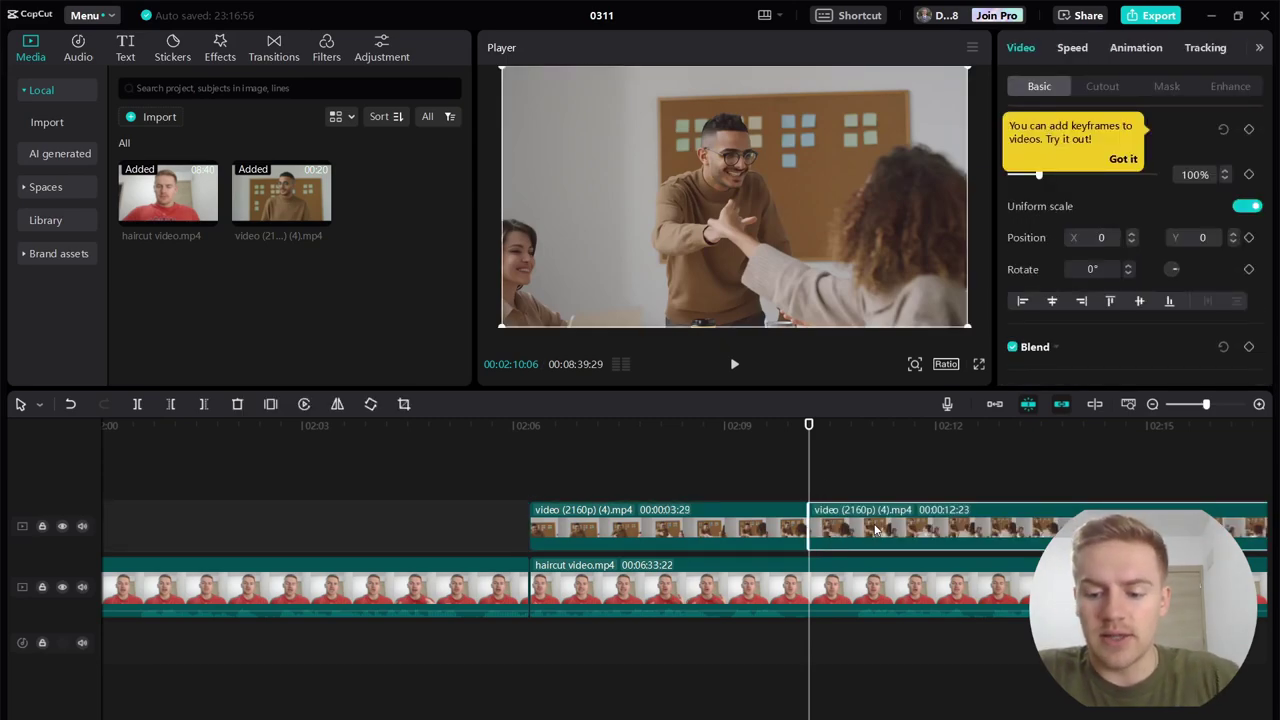
key(Delete)
Step: Replace the 02:06–02:10 haircut footage with the B-roll over its separated voice, adding a Mix transition
click(893, 573)
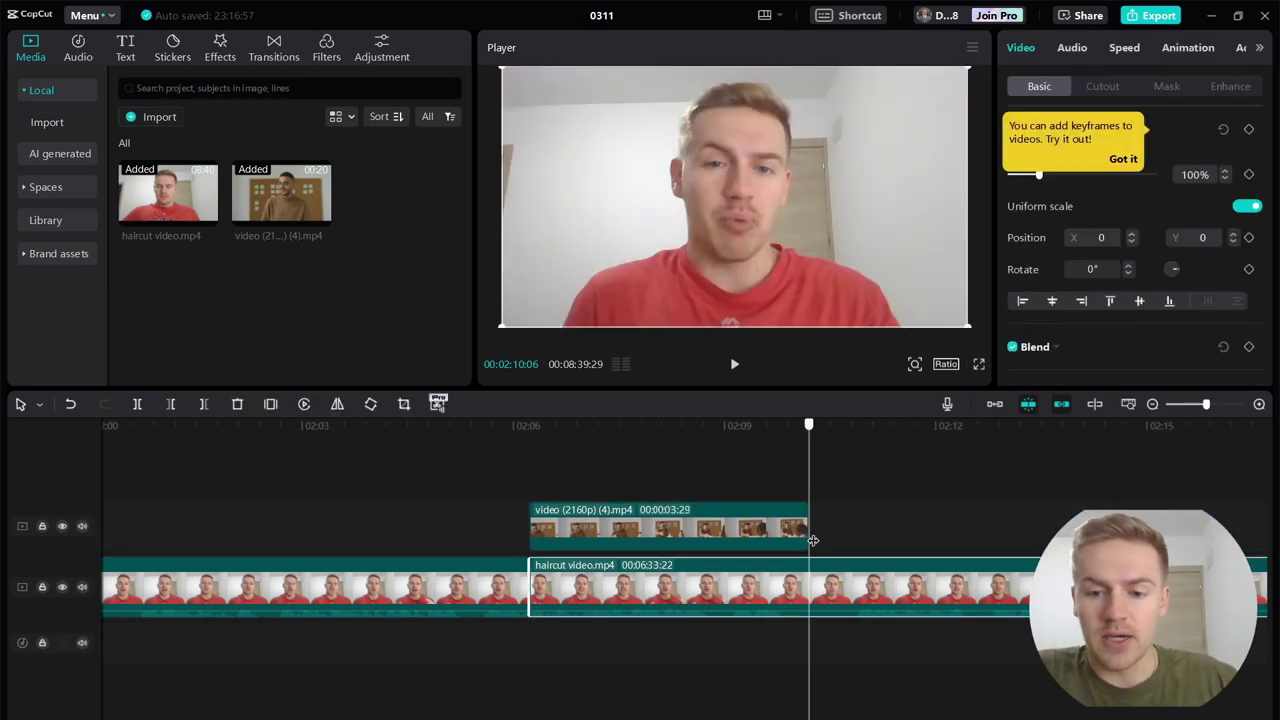
key(ctrl+b)
right_click(728, 593)
click(758, 600)
key(Delete)
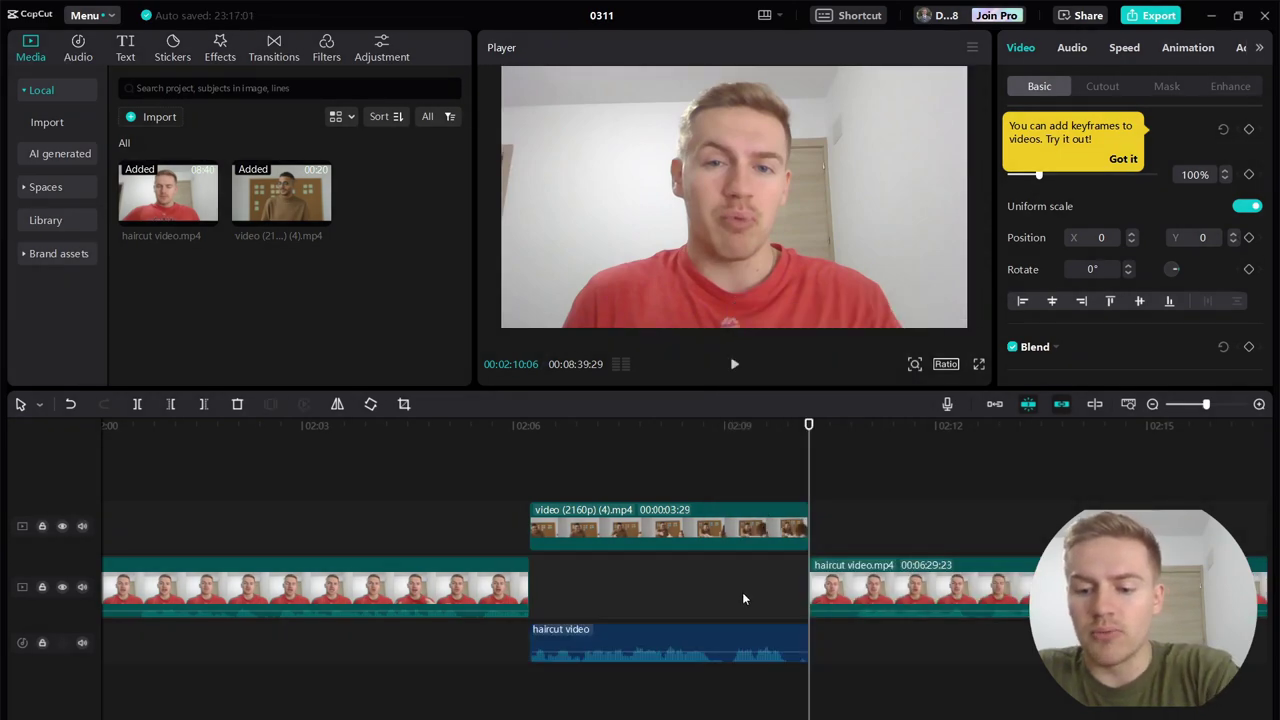
drag(740, 525, 740, 588)
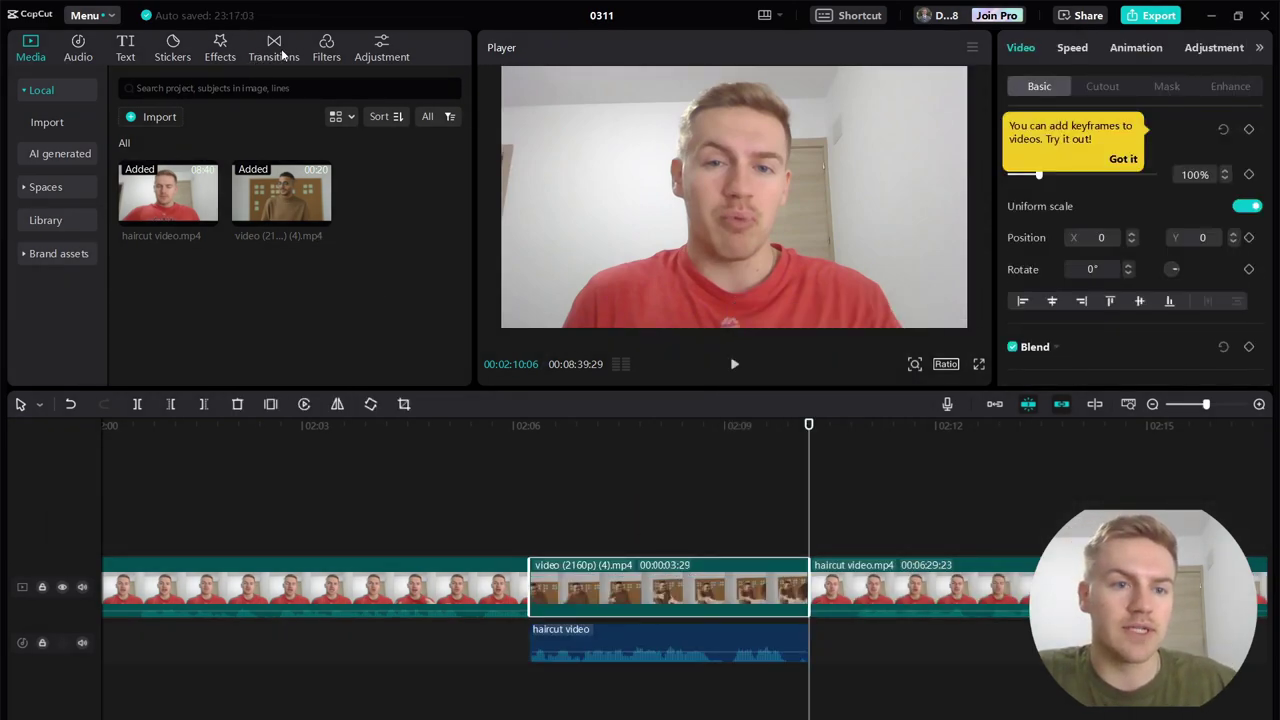
click(274, 48)
drag(237, 133, 800, 584)
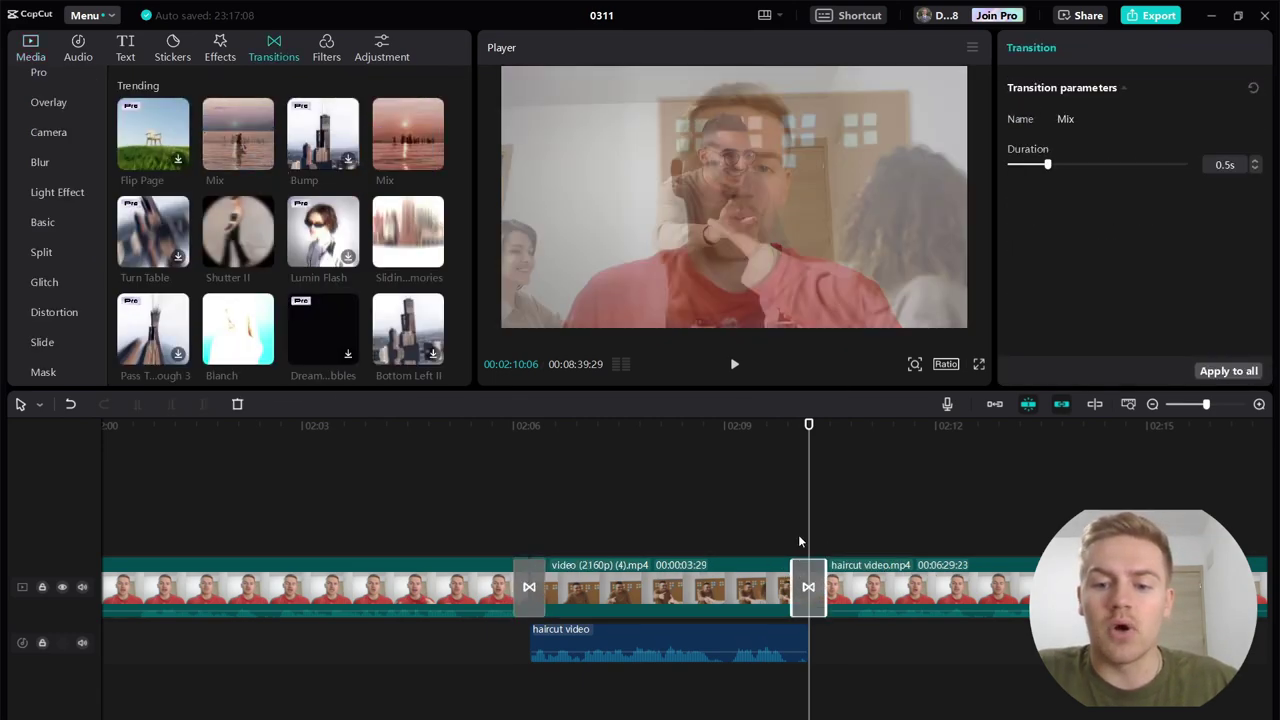
Step: Play back the new insert and trim the separated voice audio slightly inward at both ends
click(484, 516)
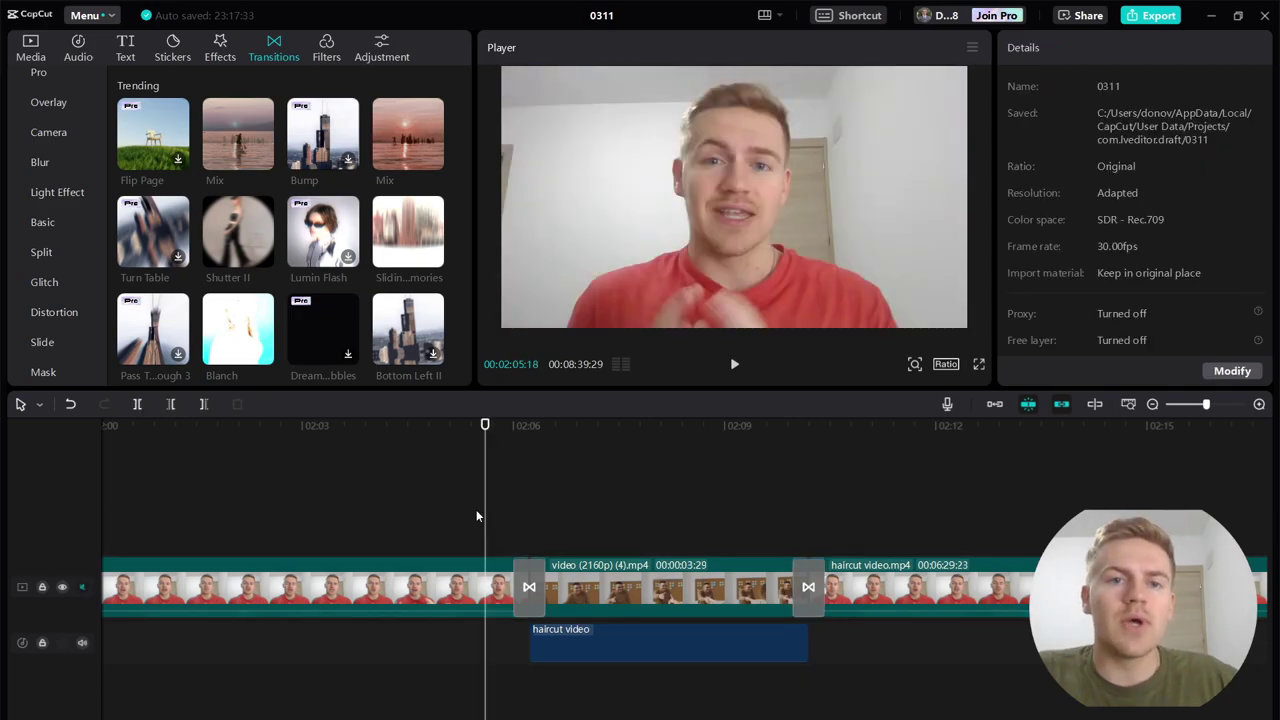
key(space)
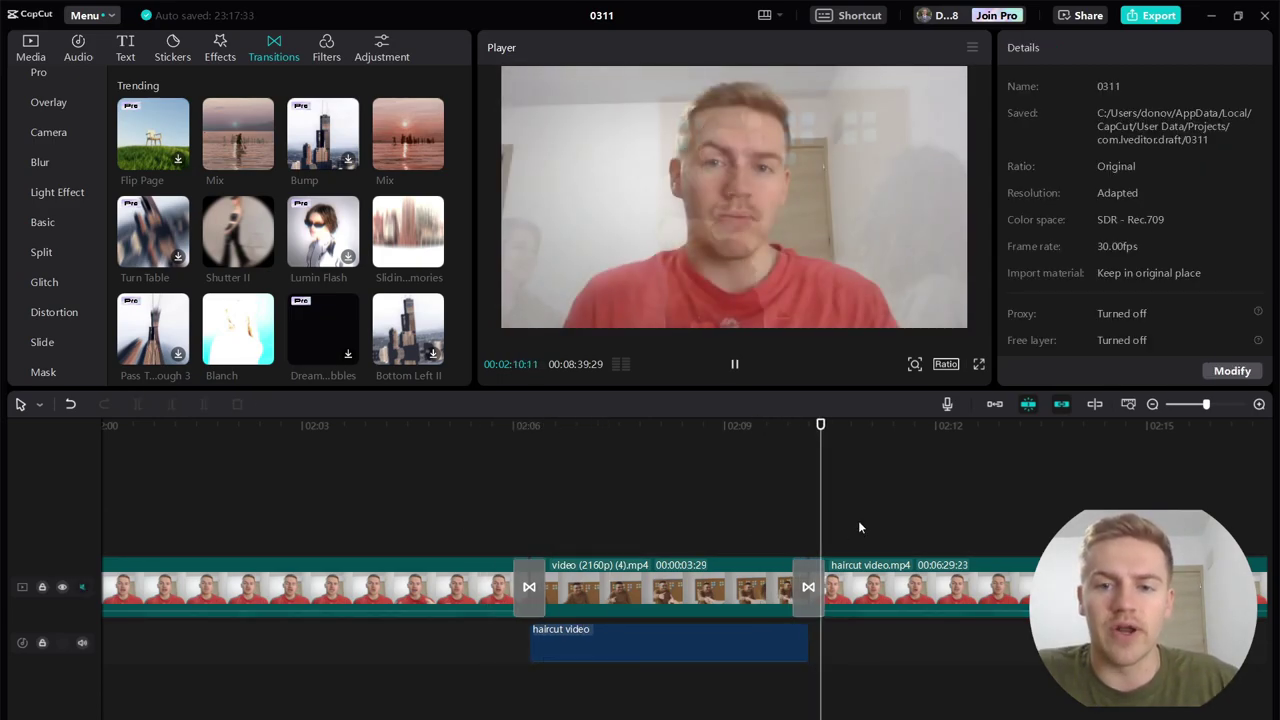
click(780, 642)
click(563, 525)
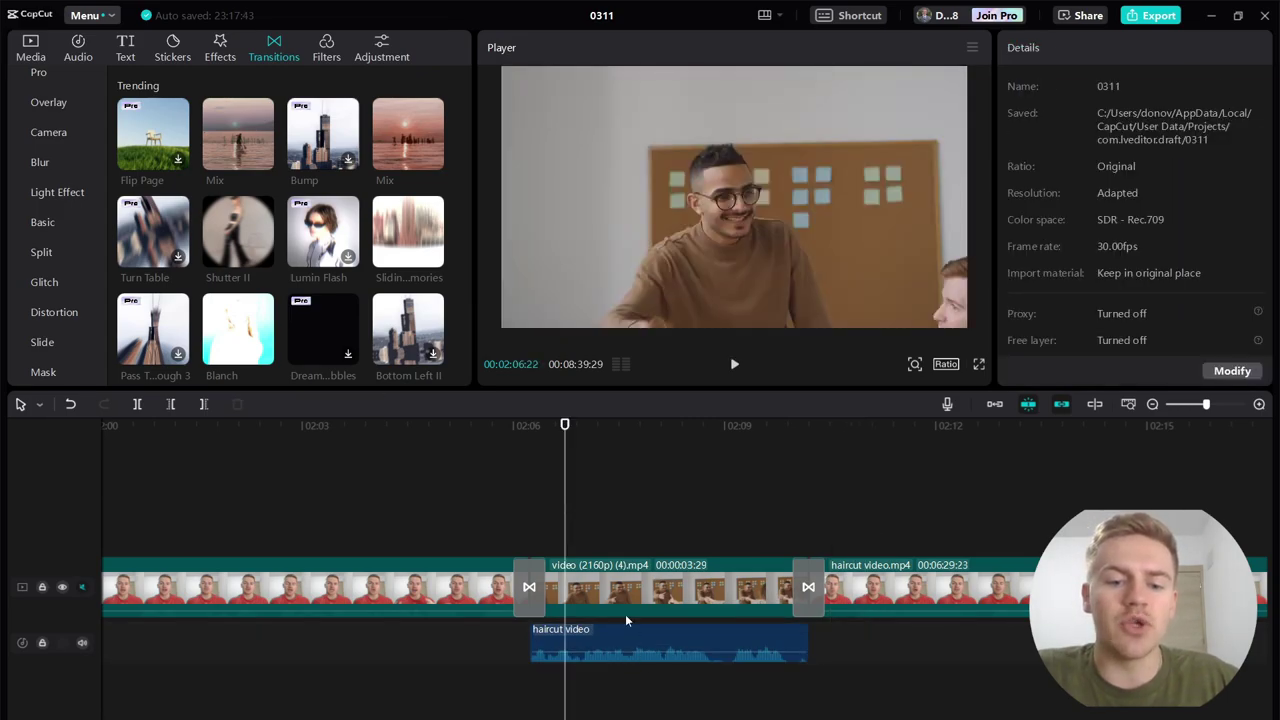
drag(533, 642, 541, 632)
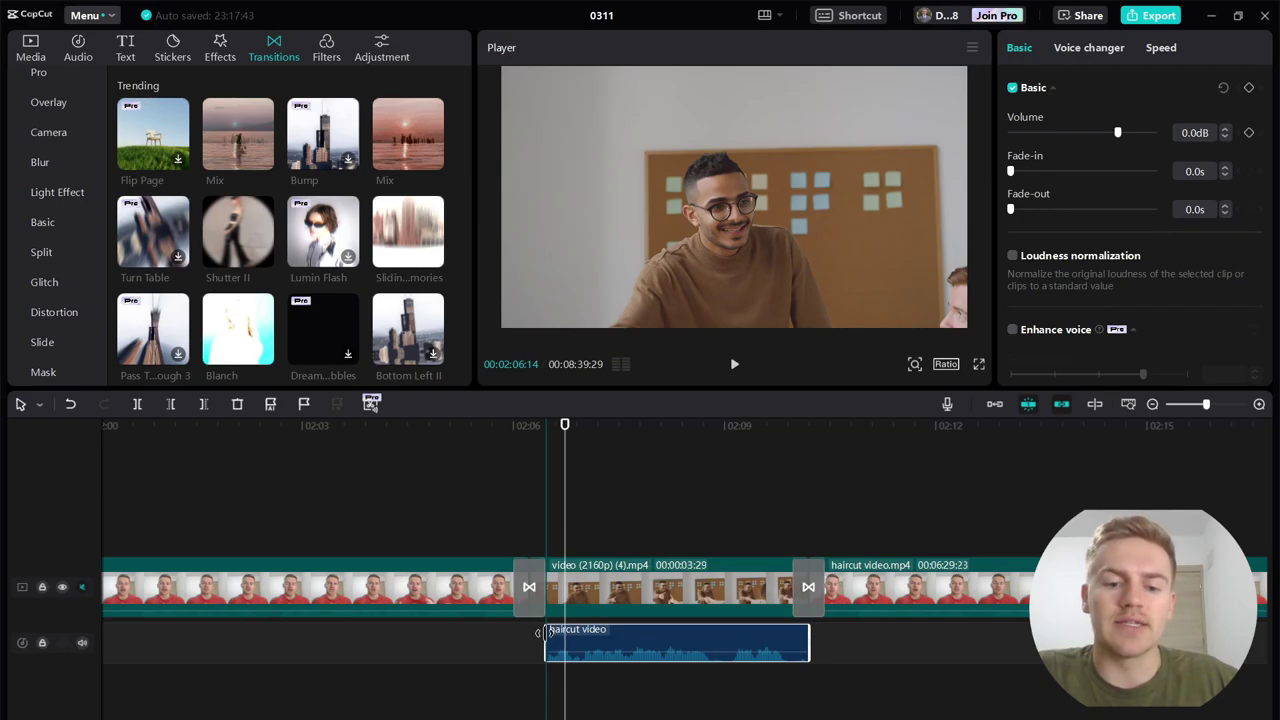
drag(808, 632, 793, 632)
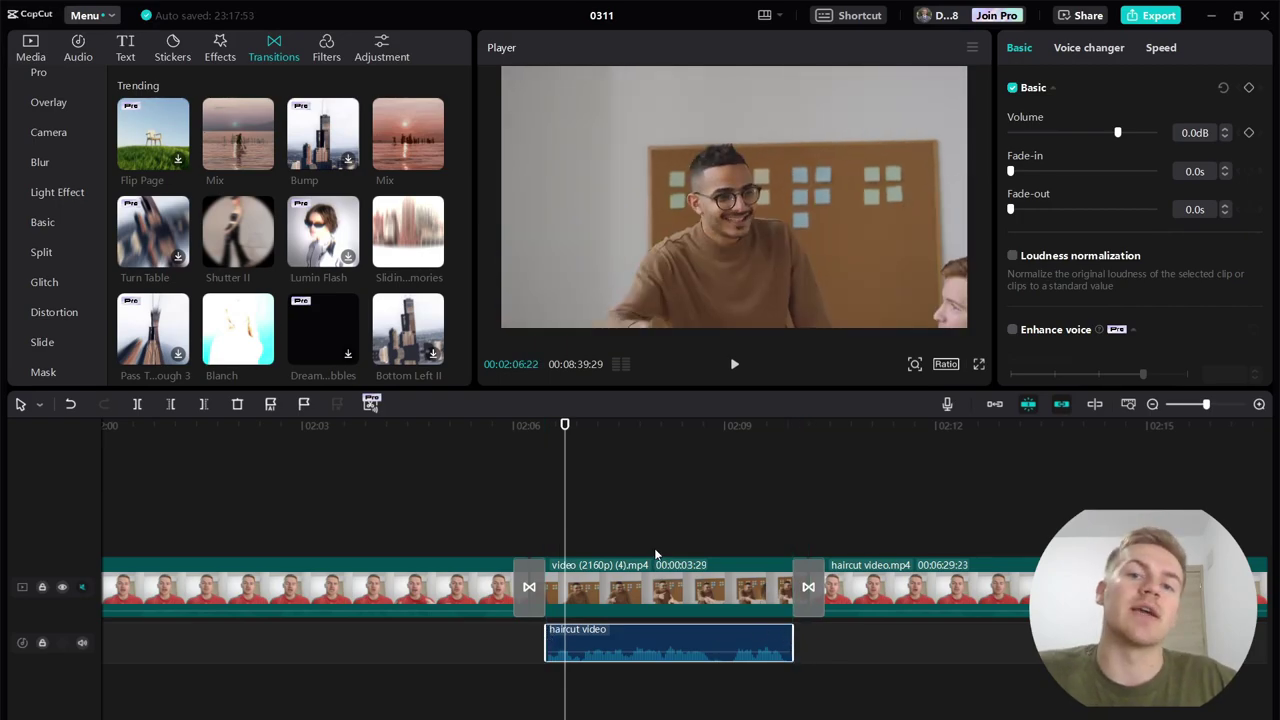